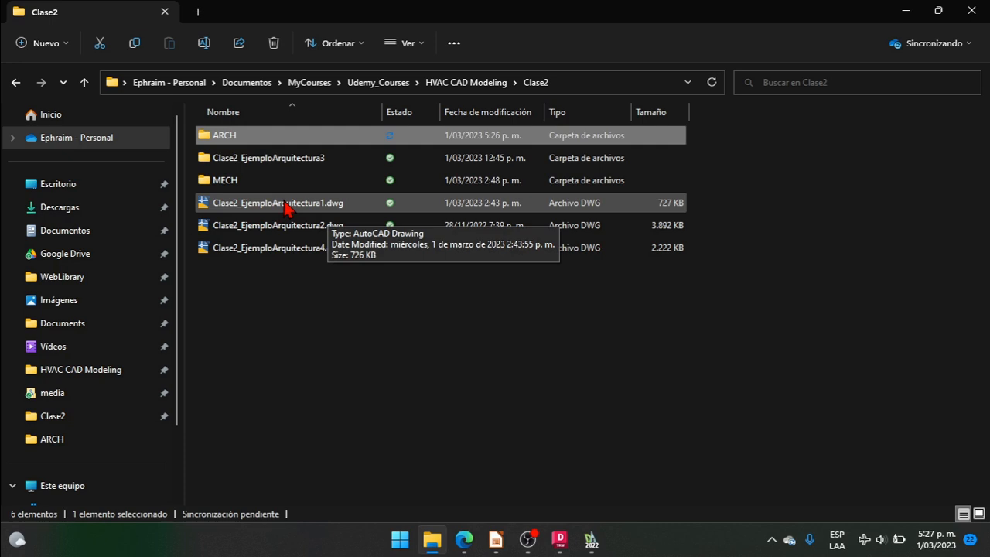
Switch to DraftSight and close Clase2_EjemploArquitectura4.dwg without saving its changes
click(275, 310)
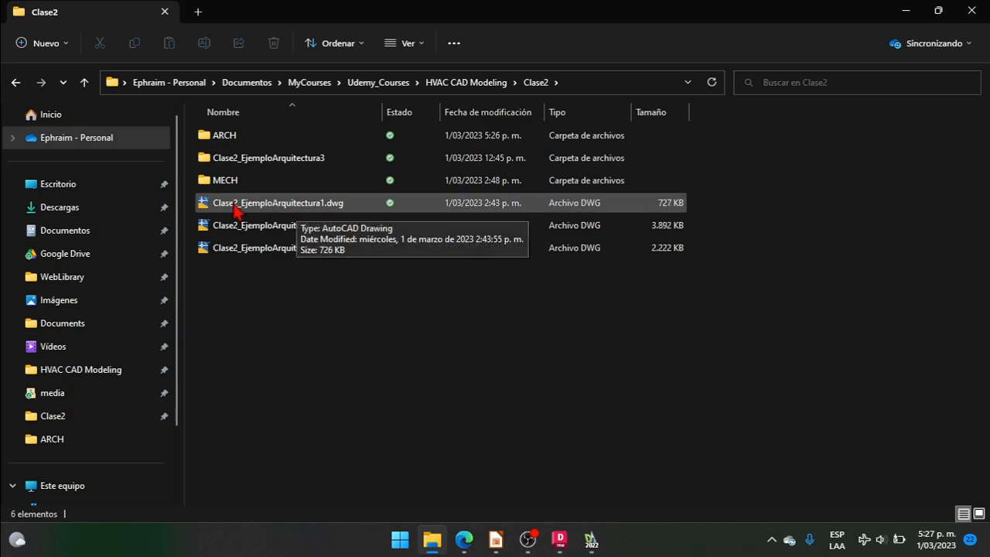
mouse_move(591, 538)
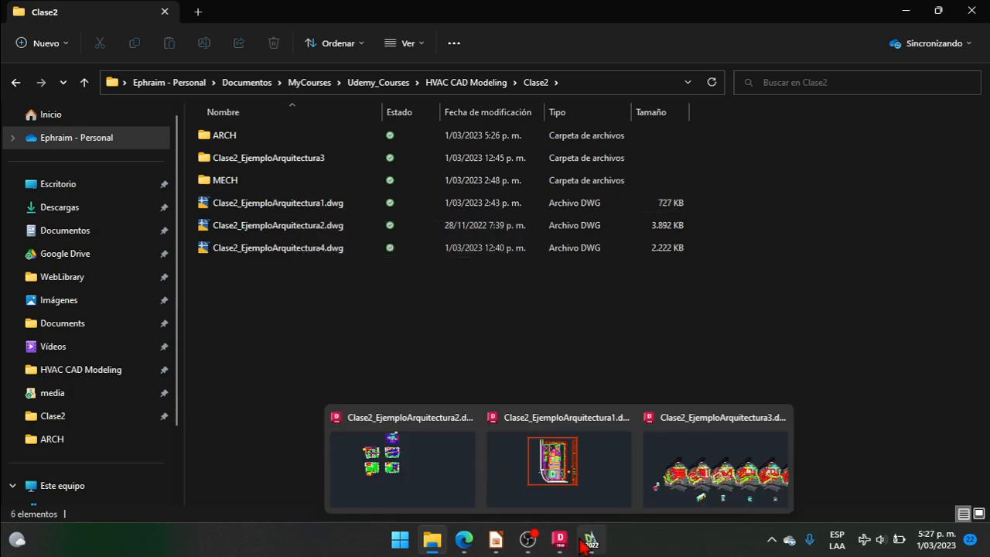
click(719, 464)
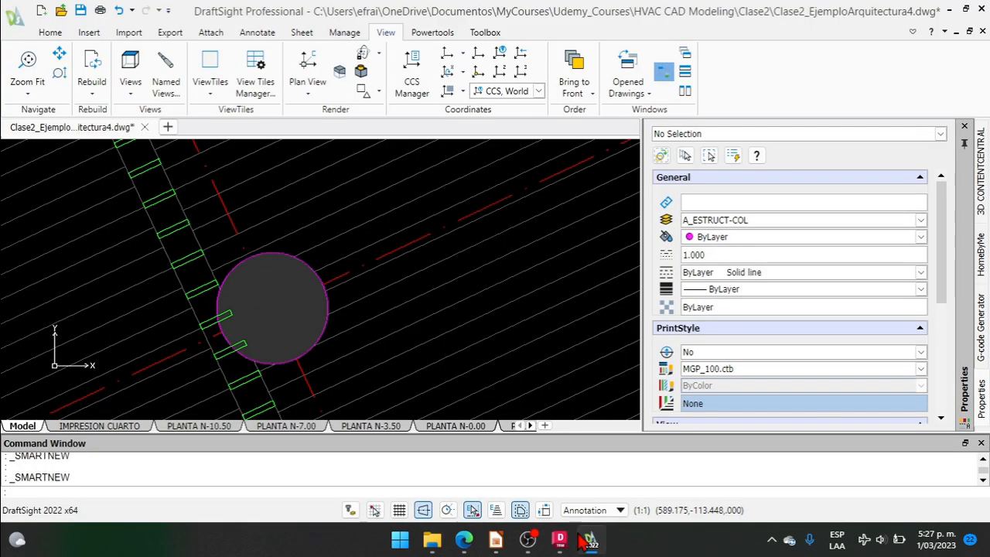
click(145, 127)
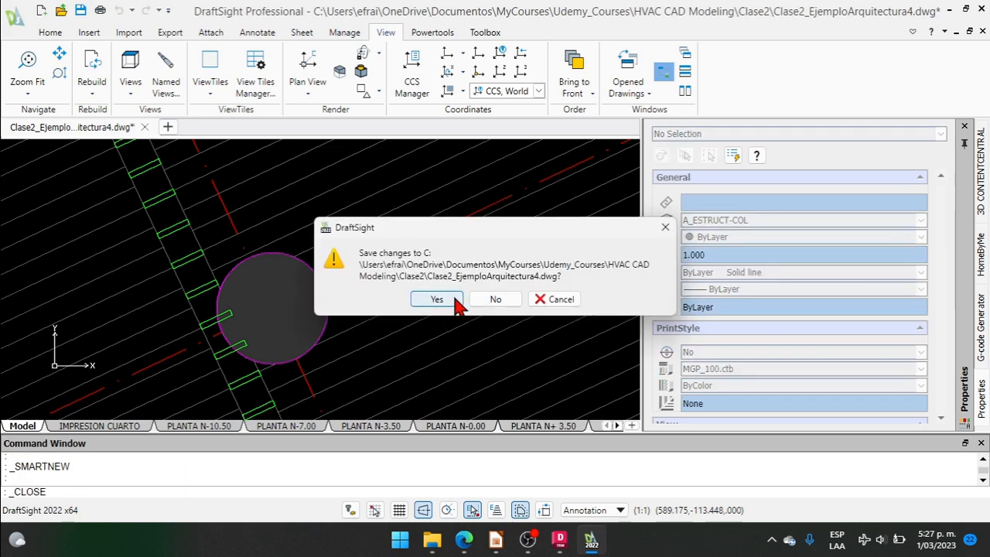
click(482, 300)
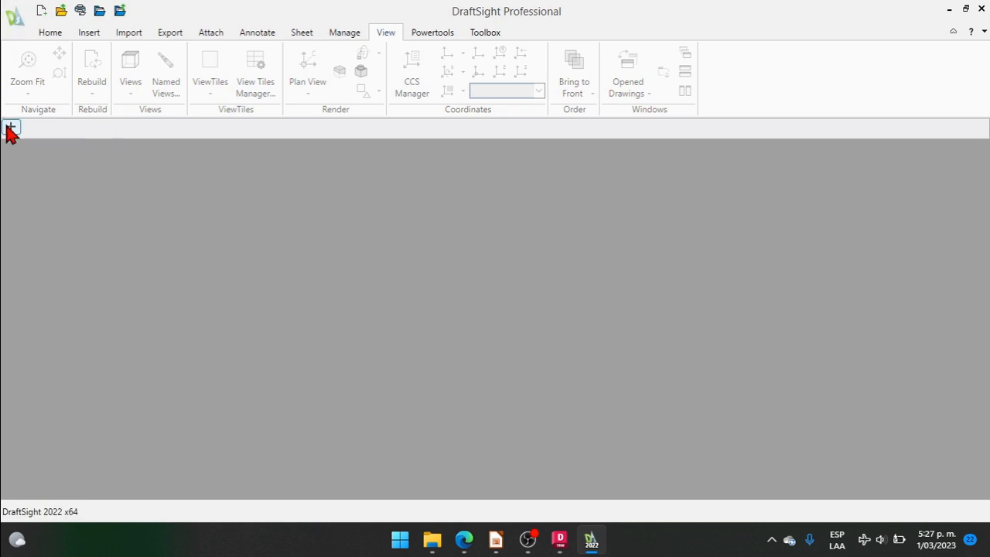
Create a new blank drawing and set its block units format to Meters in the unit system settings
click(11, 128)
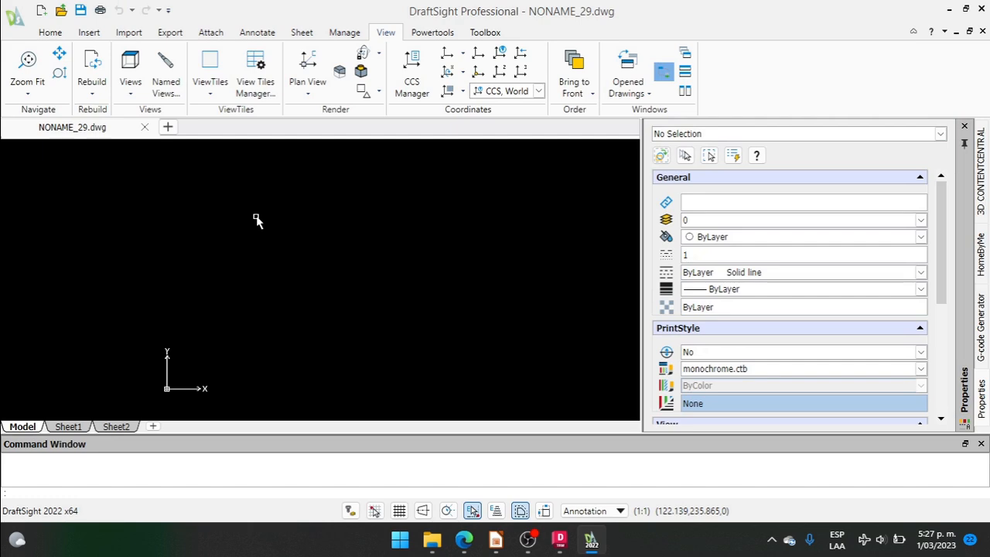
text(UN)
key(Return)
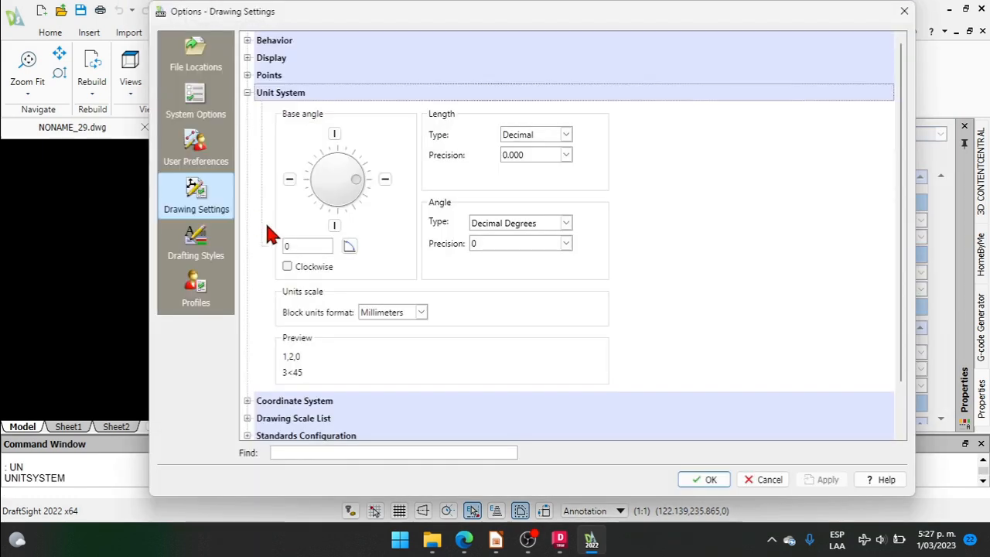
click(382, 313)
click(382, 393)
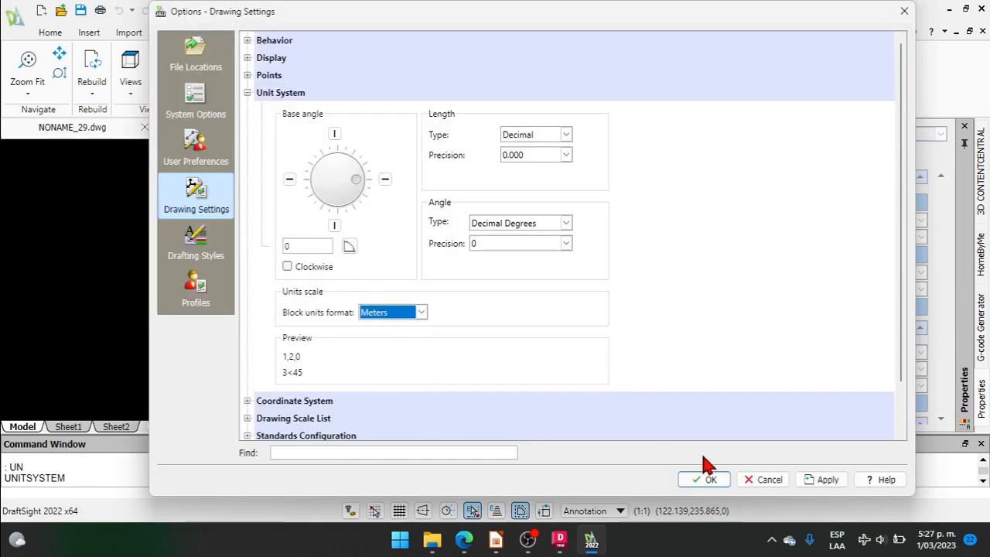
click(708, 479)
Save the new drawing as M100_HVAC.dwg in the Clase2 folder
click(15, 17)
click(57, 118)
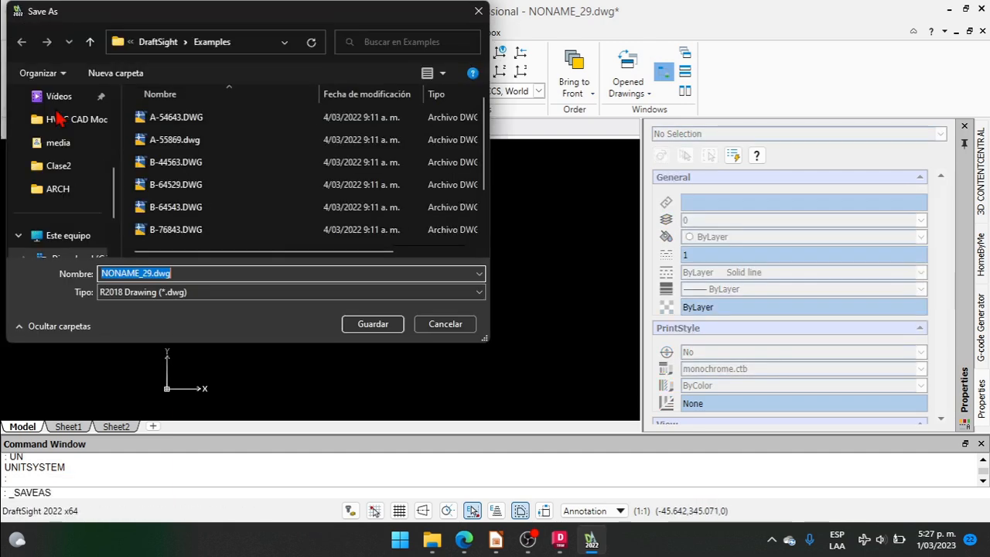
click(64, 167)
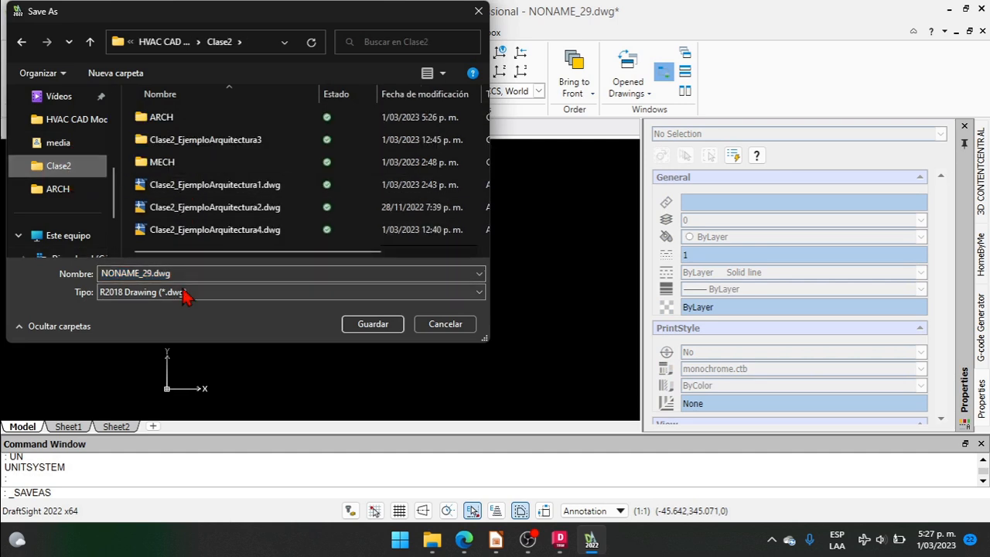
double_click(154, 273)
drag(154, 273, 84, 261)
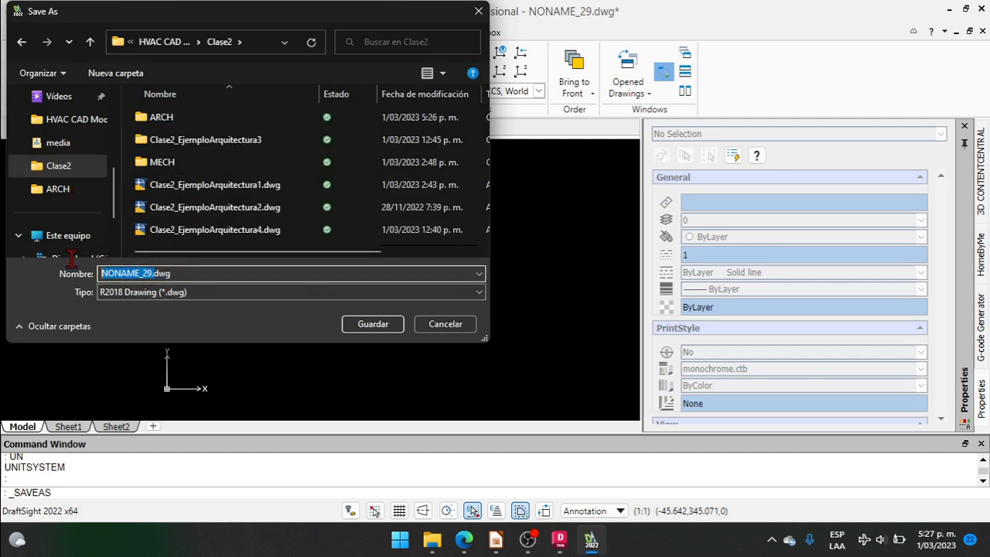
key(BackSpace)
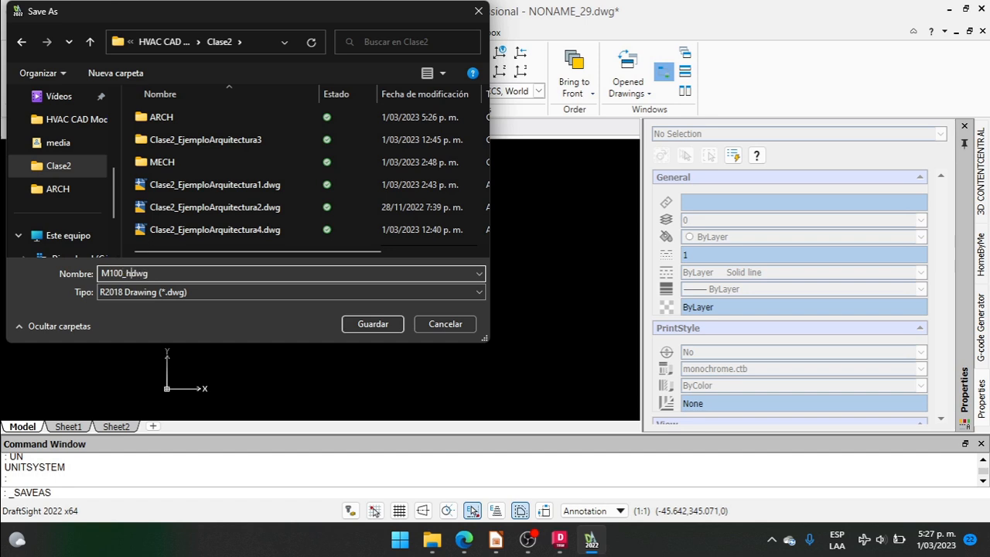
text(HVAC)
click(368, 324)
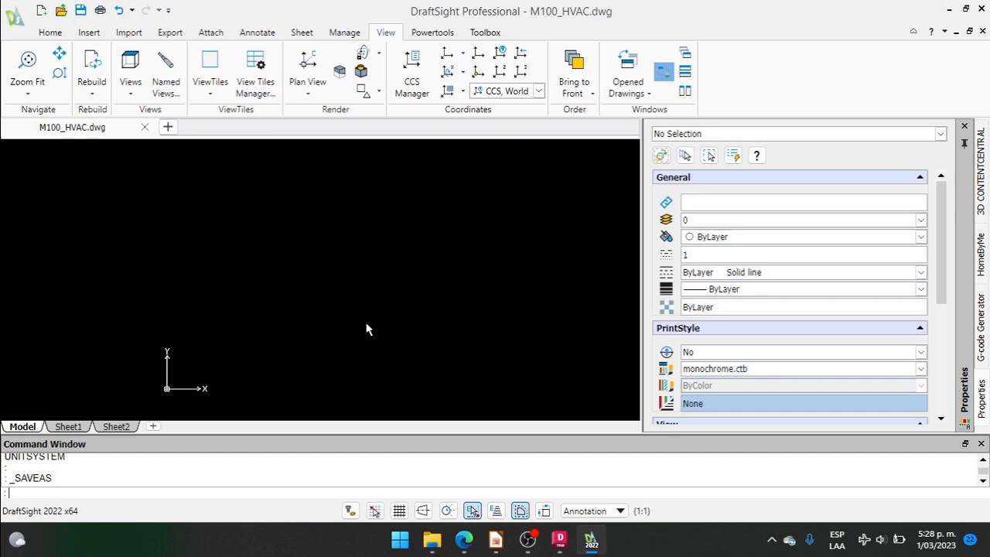
Check the drawing's layer list, then open the Layers Manager and fit its window within the screen
click(55, 33)
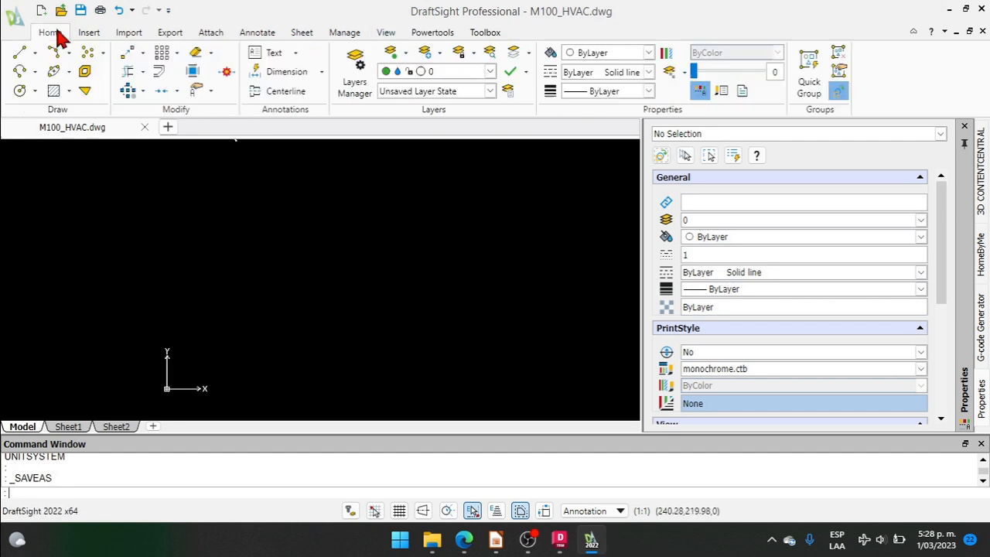
click(447, 72)
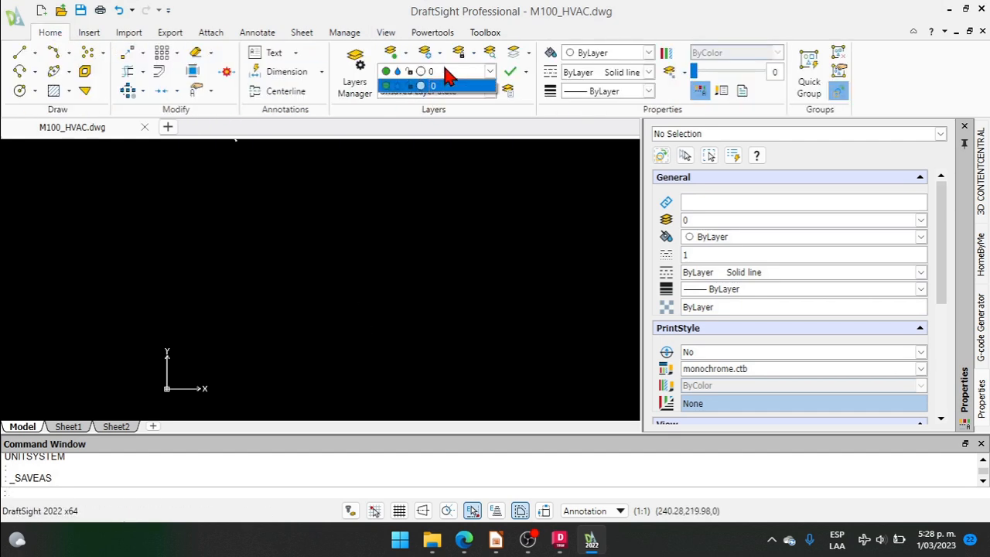
click(426, 149)
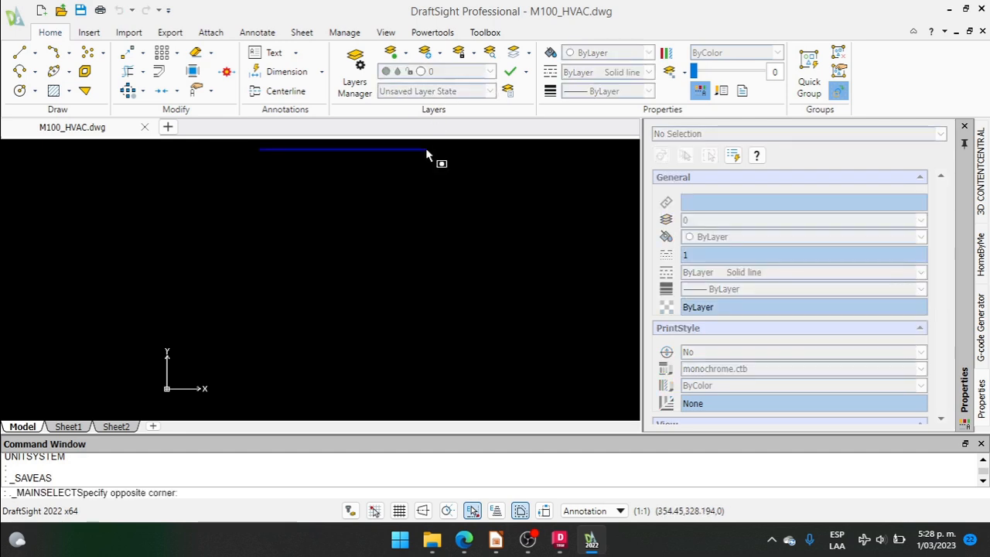
click(402, 170)
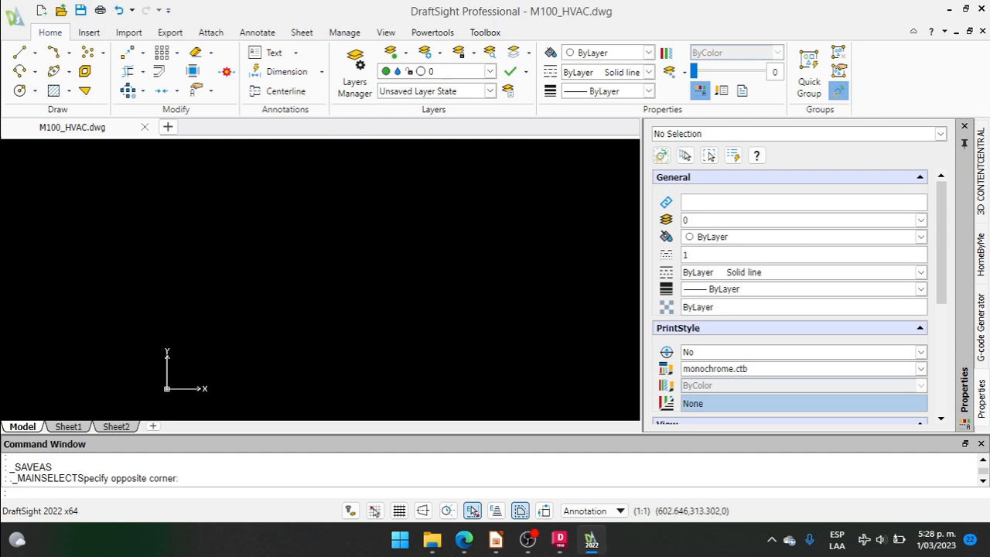
click(453, 72)
click(452, 69)
click(372, 69)
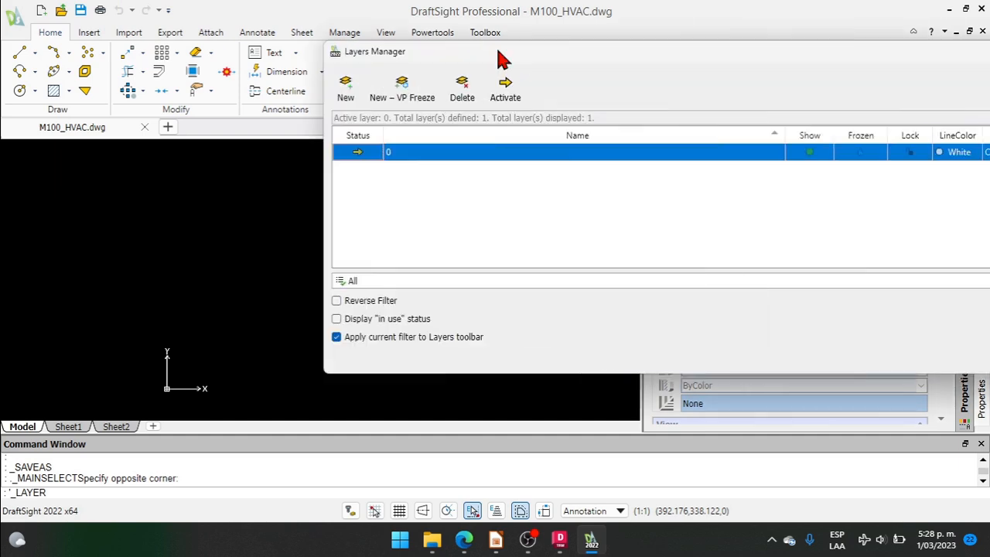
drag(495, 54, 150, 150)
drag(937, 234, 579, 224)
drag(518, 136, 653, 91)
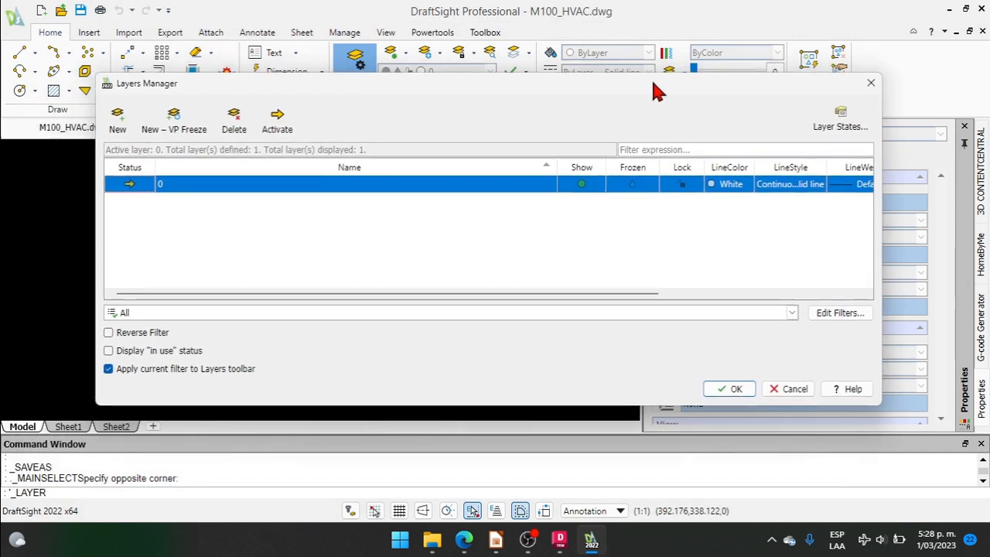
Create a new layer named G-NPLT
click(117, 124)
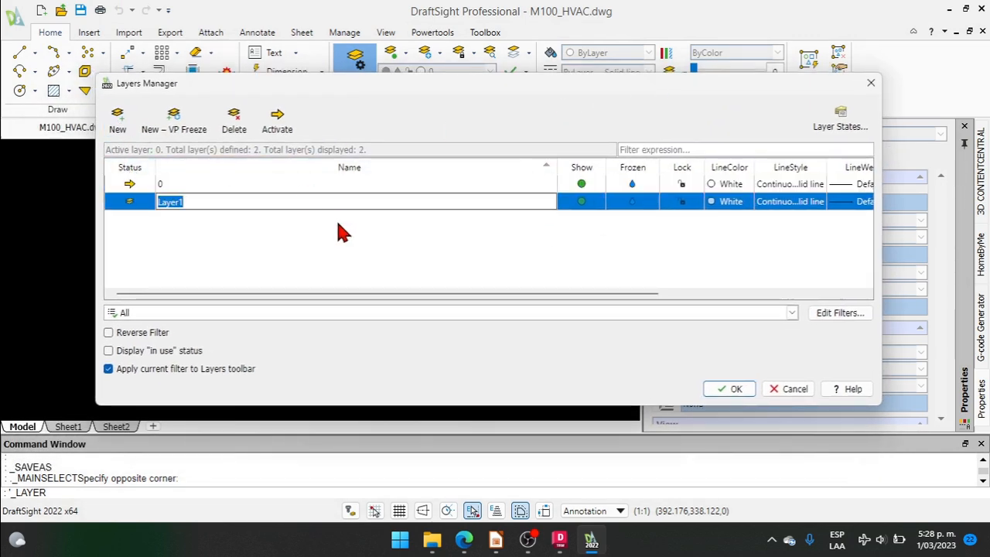
text(g)
text(G)
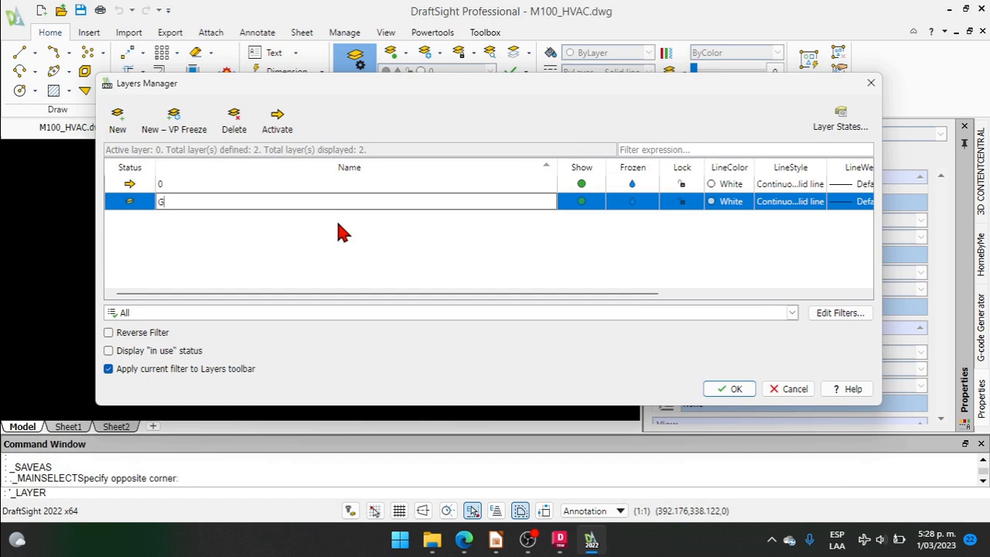
text(-NPLT)
key(Return)
Set the G-NPLT layer's line color to index color 191
click(718, 203)
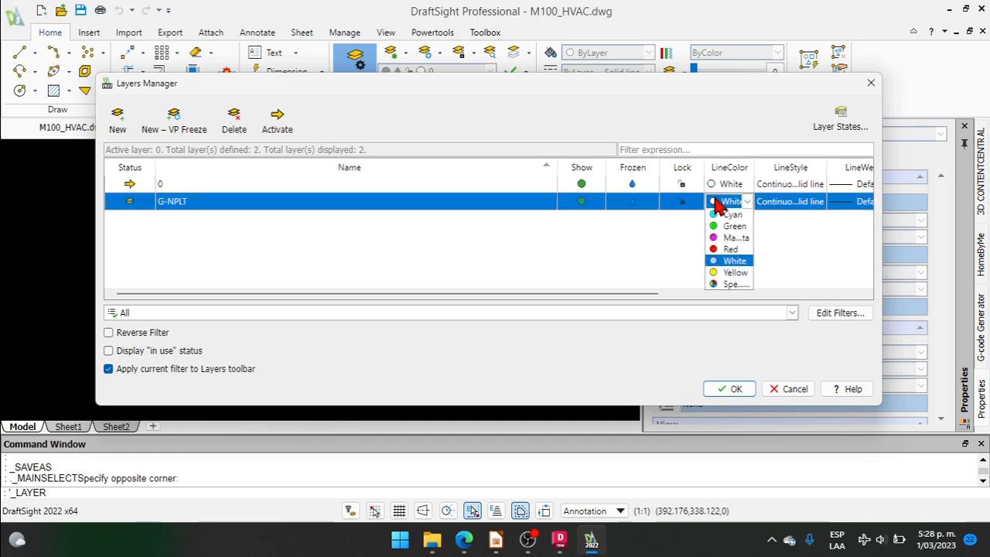
click(730, 303)
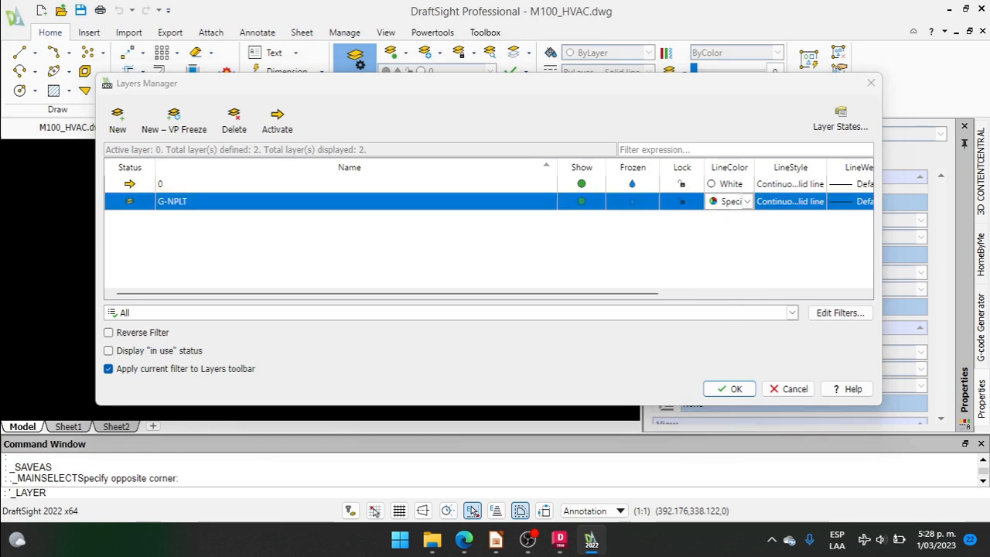
drag(547, 47, 417, 54)
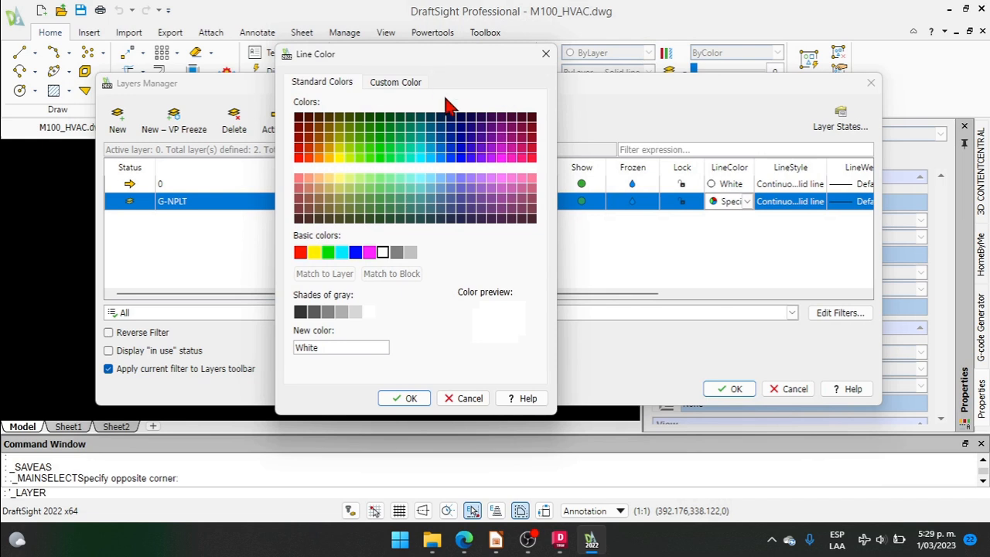
click(490, 159)
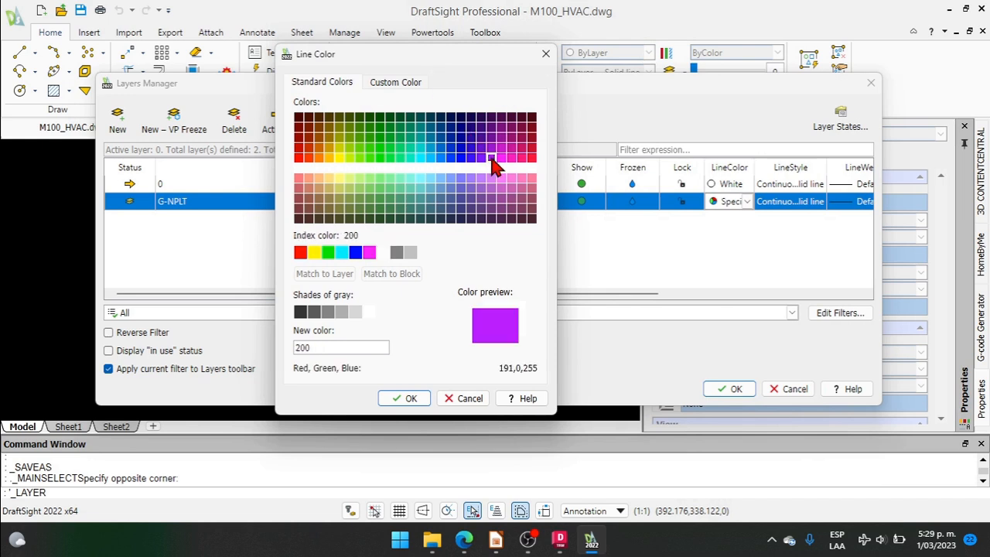
click(489, 181)
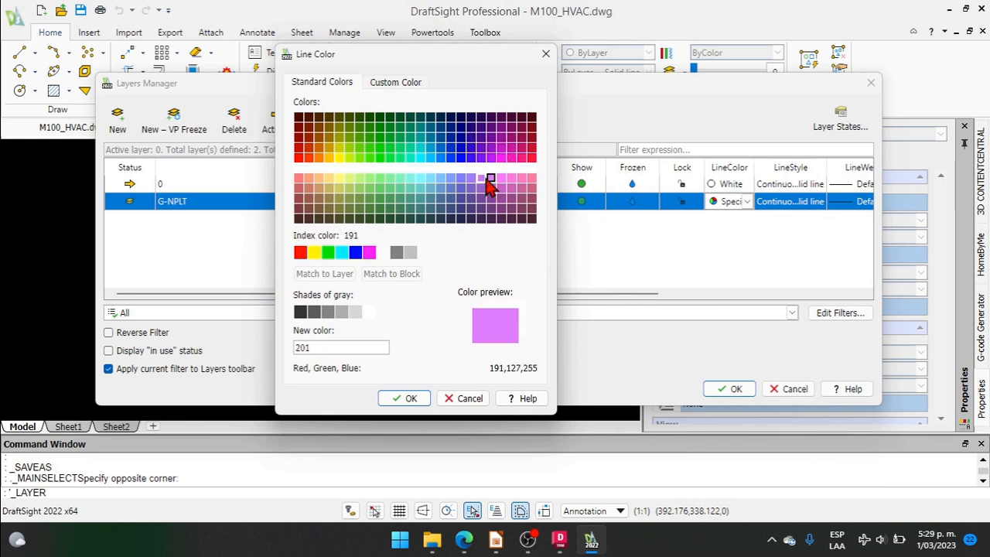
click(480, 179)
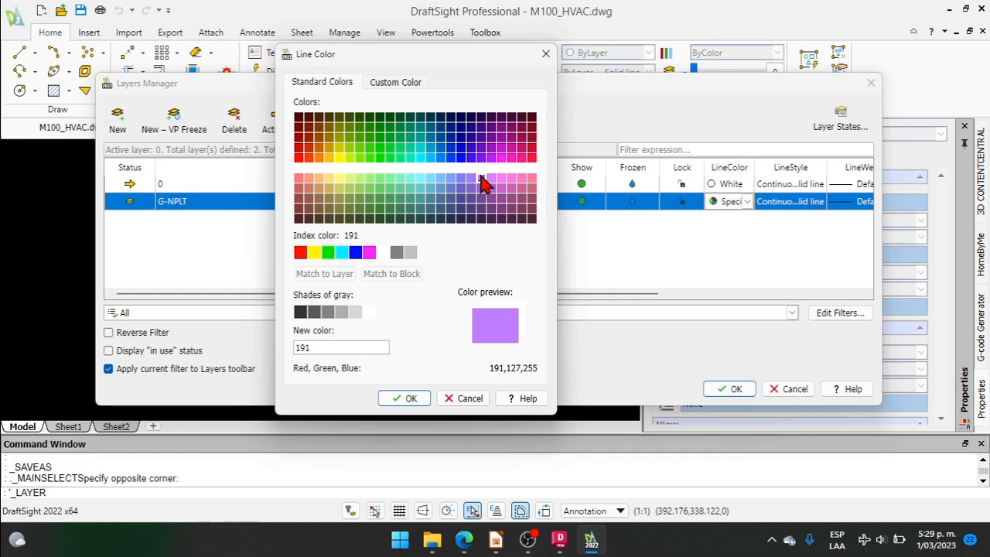
click(407, 398)
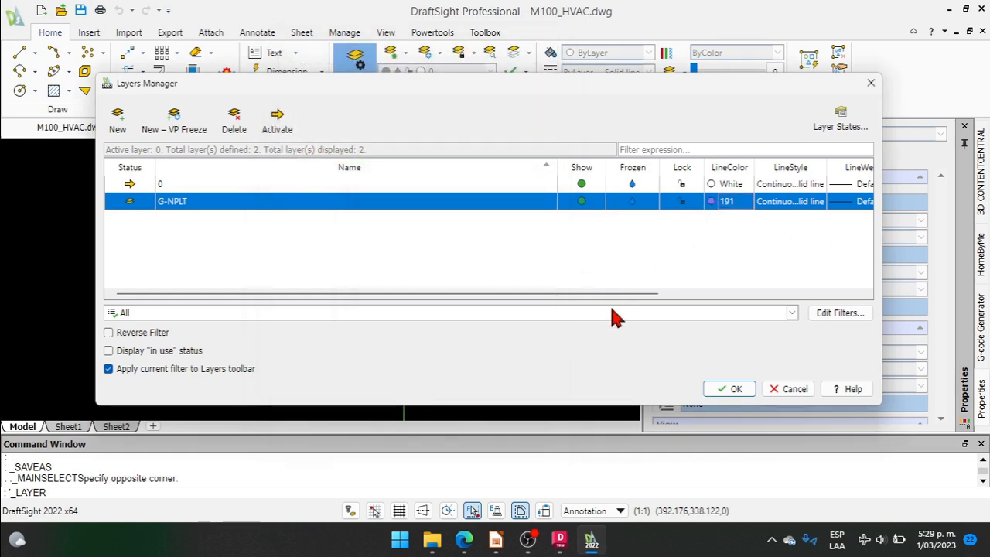
Turn off printing for the G-NPLT layer
drag(618, 295, 828, 298)
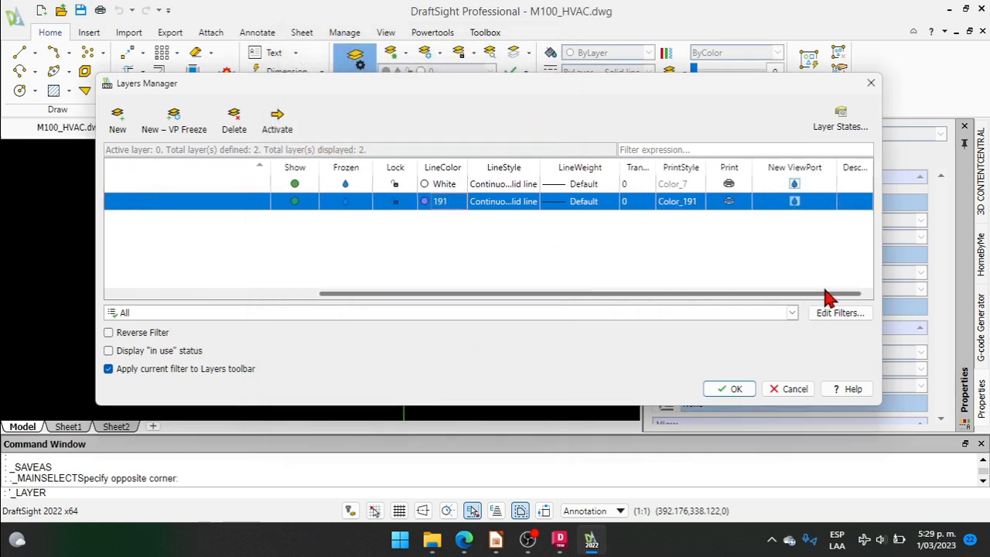
click(730, 201)
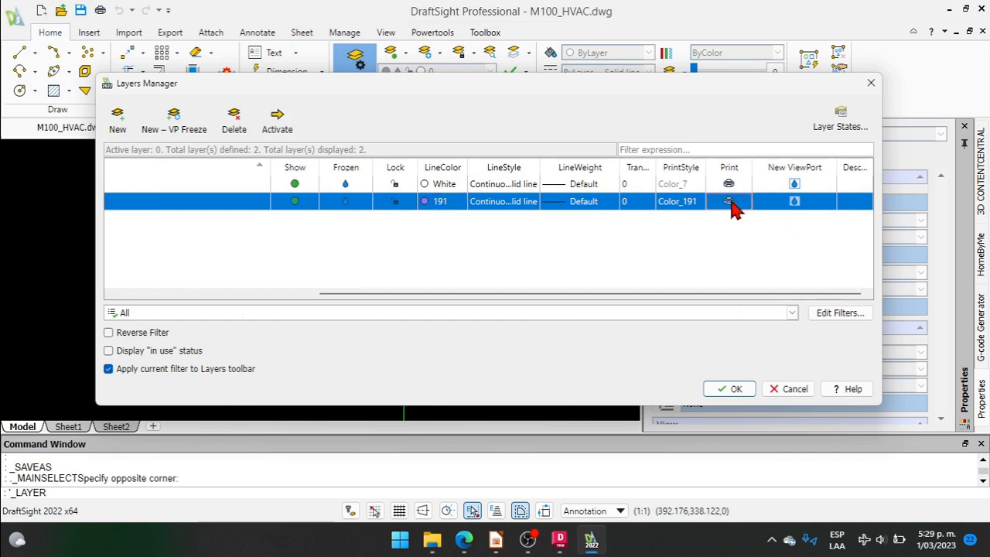
drag(636, 299, 242, 298)
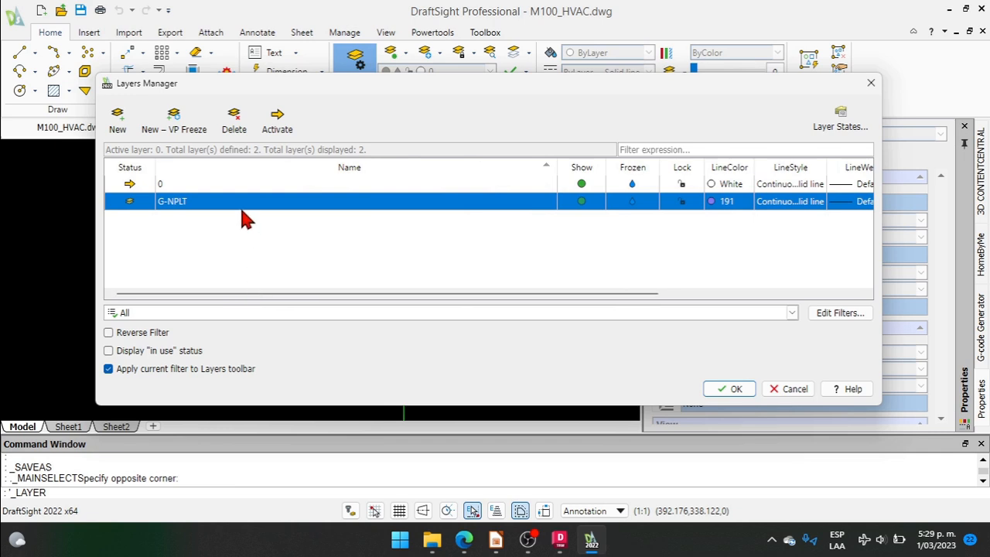
Create a new layer based on layer 0, name it M-HVAC-EQPM-N and select it
click(192, 187)
click(118, 122)
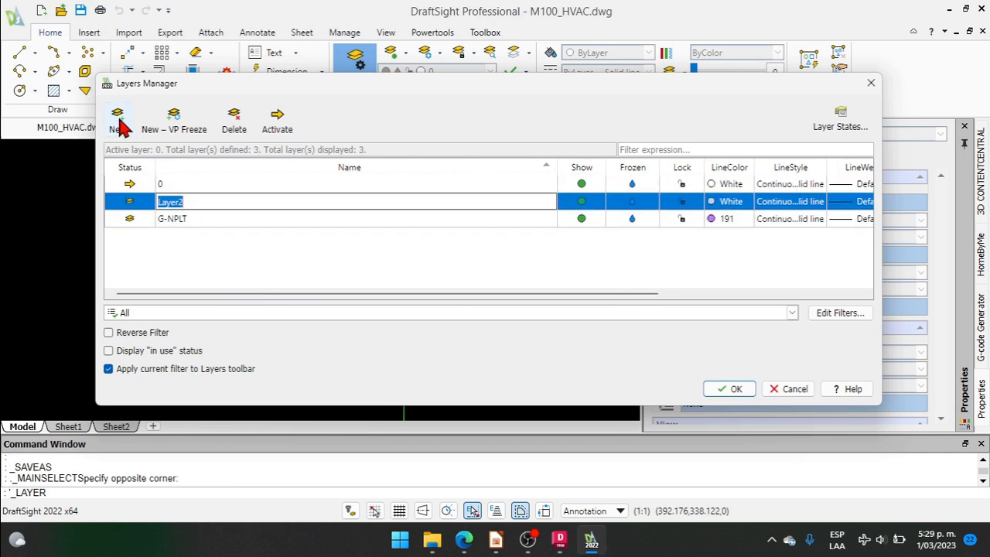
text(M-HVAC-EQPM)
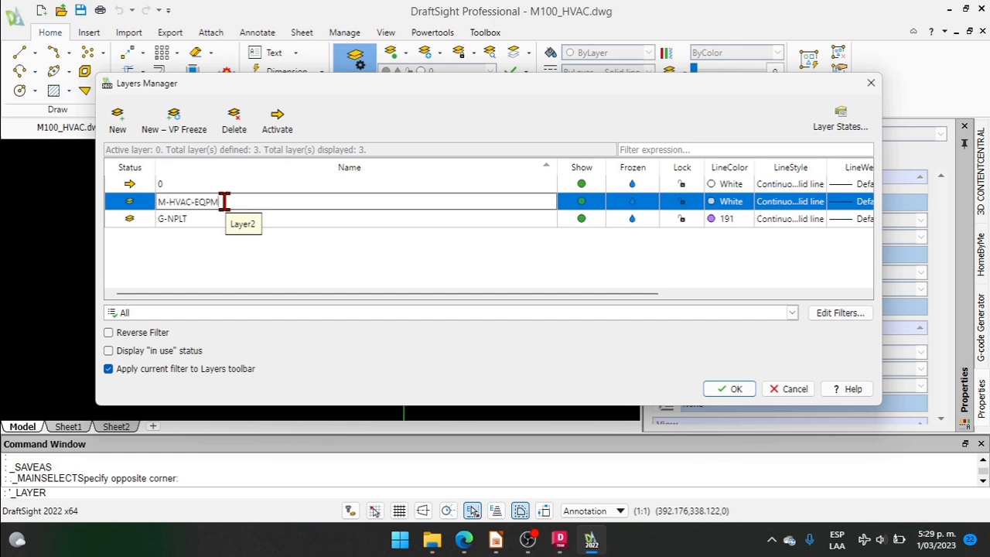
text(-N)
click(287, 254)
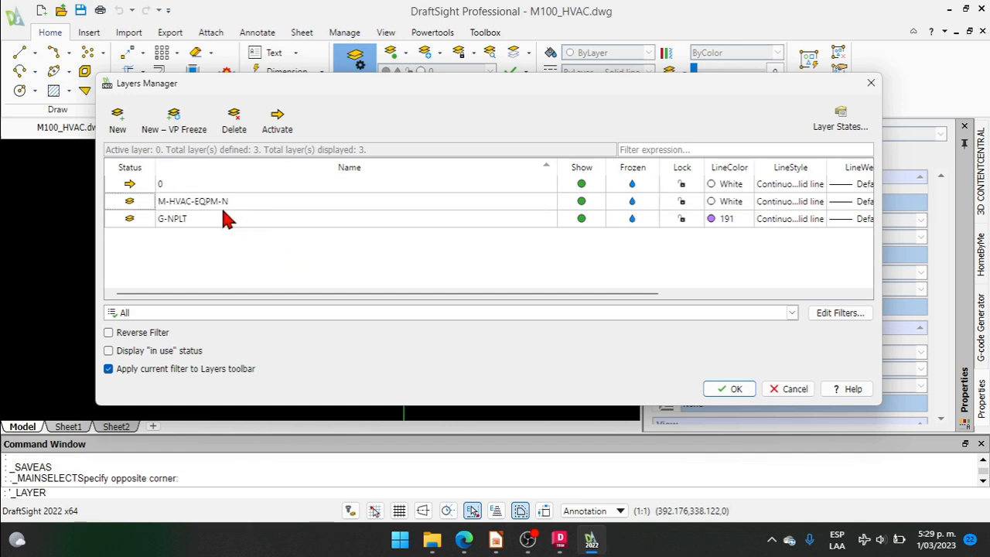
click(259, 205)
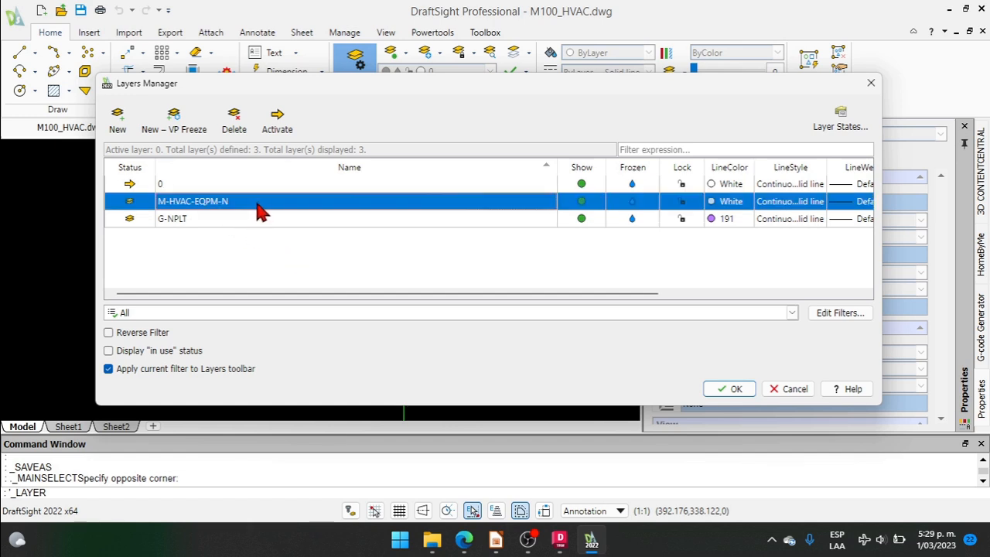
Set the M-HVAC-EQPM-N layer's line color to index color 90 and accept the layer changes
click(739, 199)
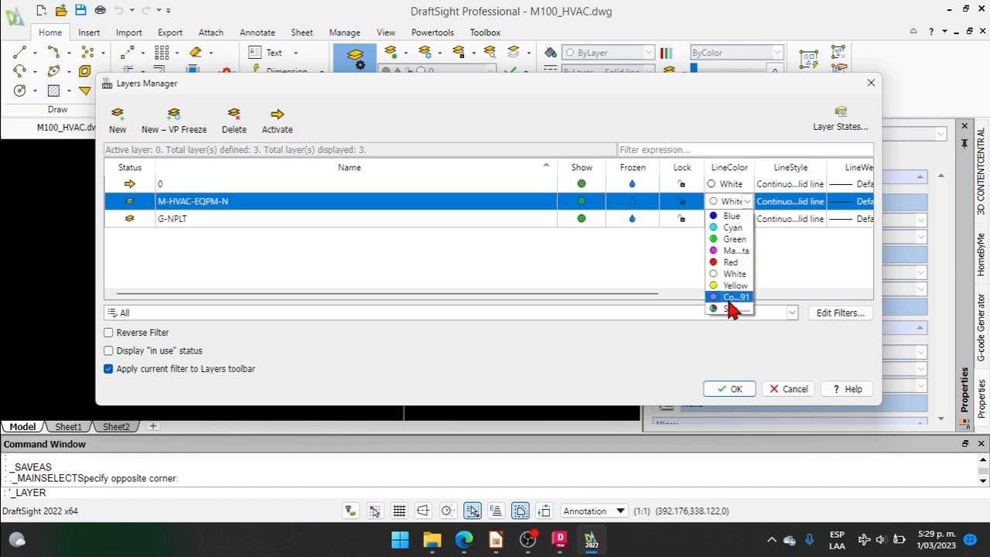
click(735, 309)
click(378, 157)
click(405, 397)
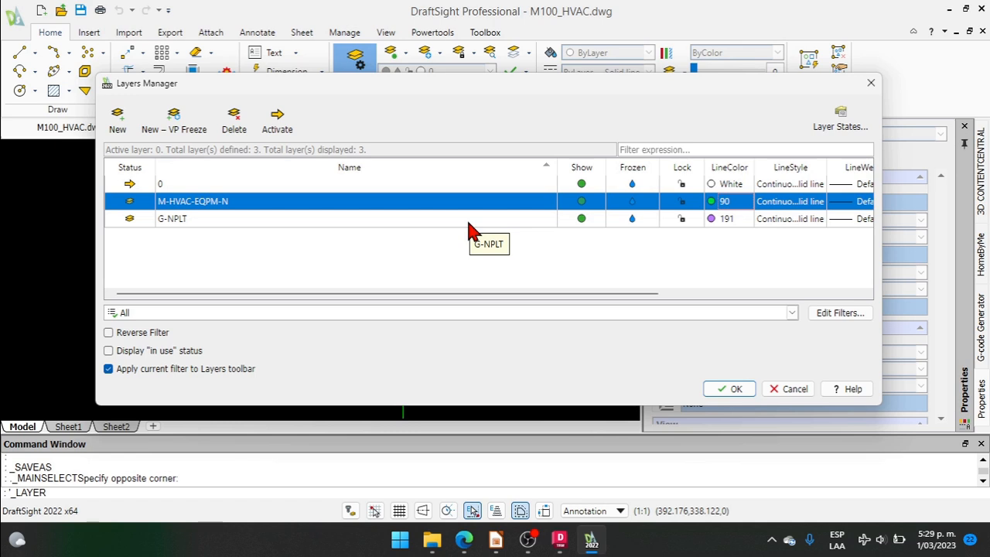
click(727, 389)
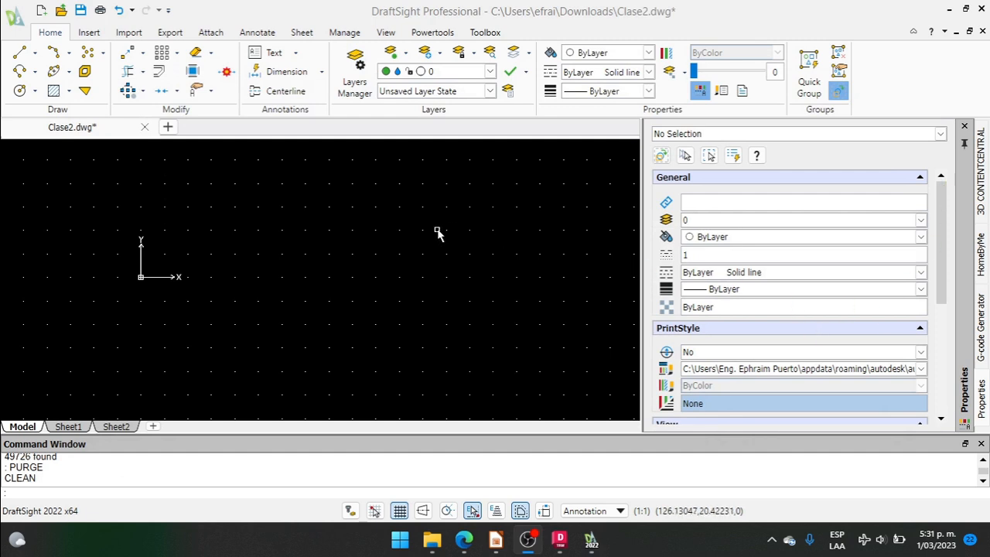
Examine the predefined layers available in the Clase2.dwg drawing
click(464, 75)
scroll(454, 210, down, 13)
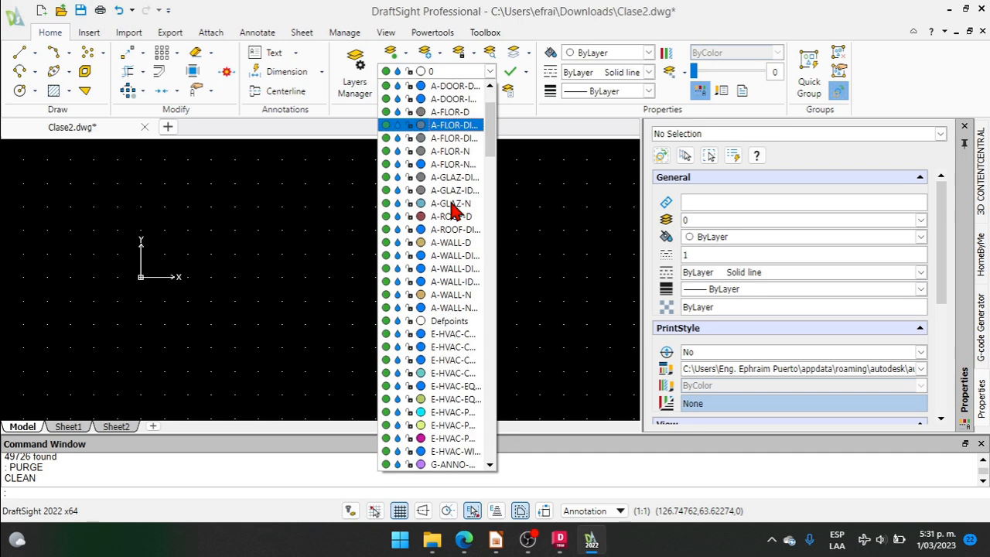
scroll(454, 211, down, 15)
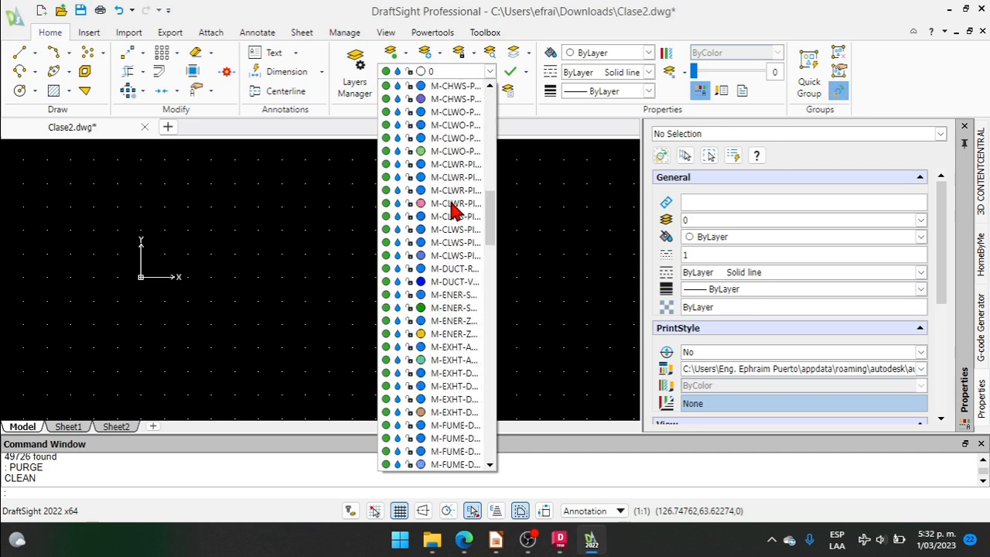
scroll(454, 211, down, 12)
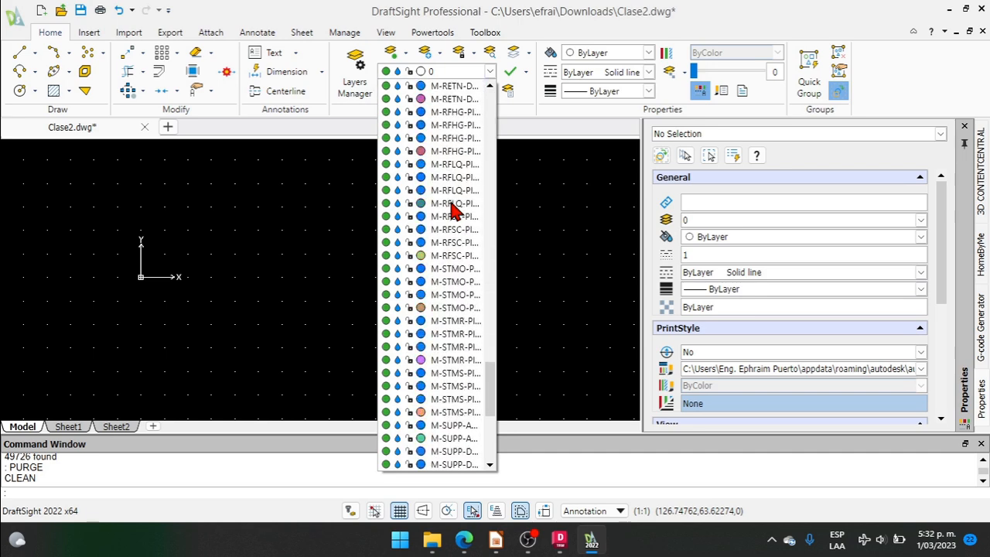
scroll(454, 210, up, 15)
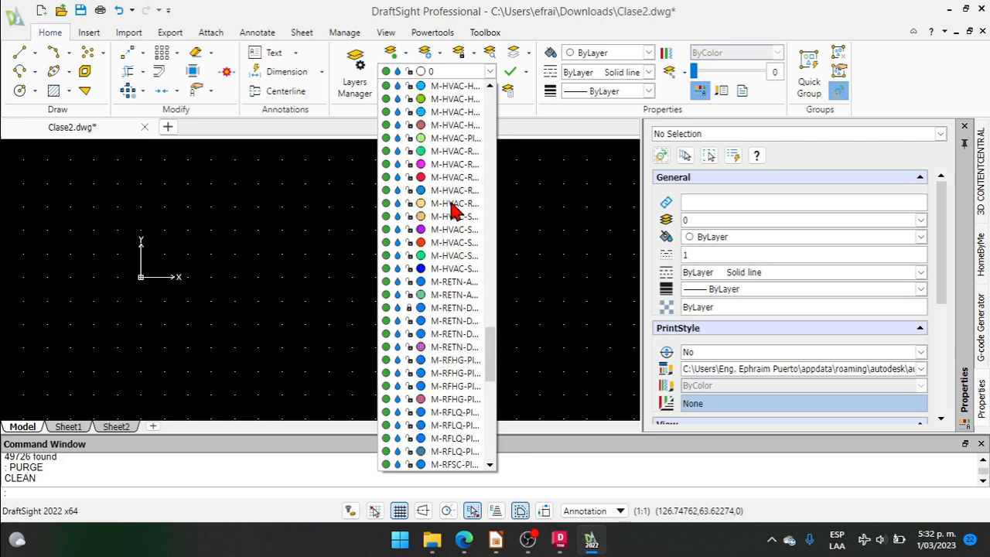
scroll(455, 211, up, 20)
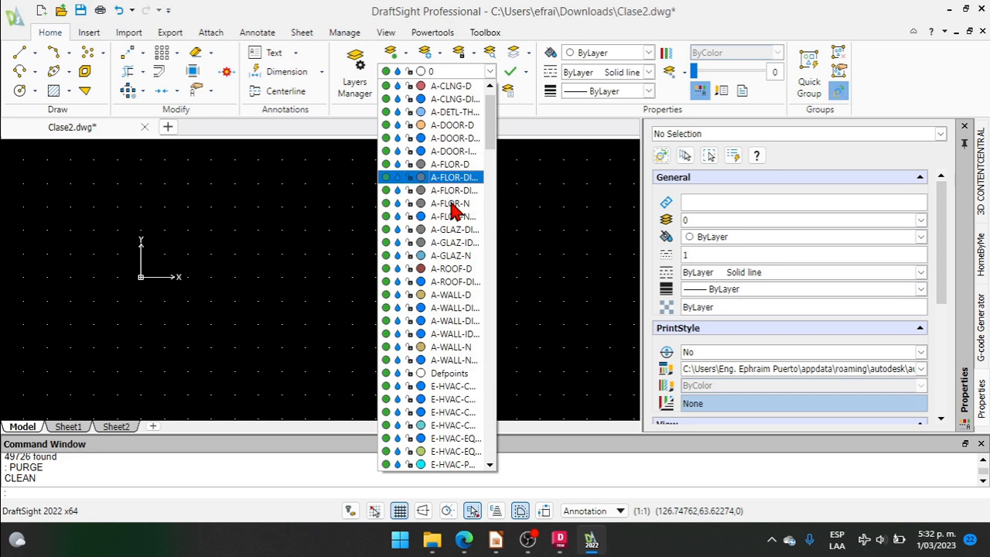
click(332, 194)
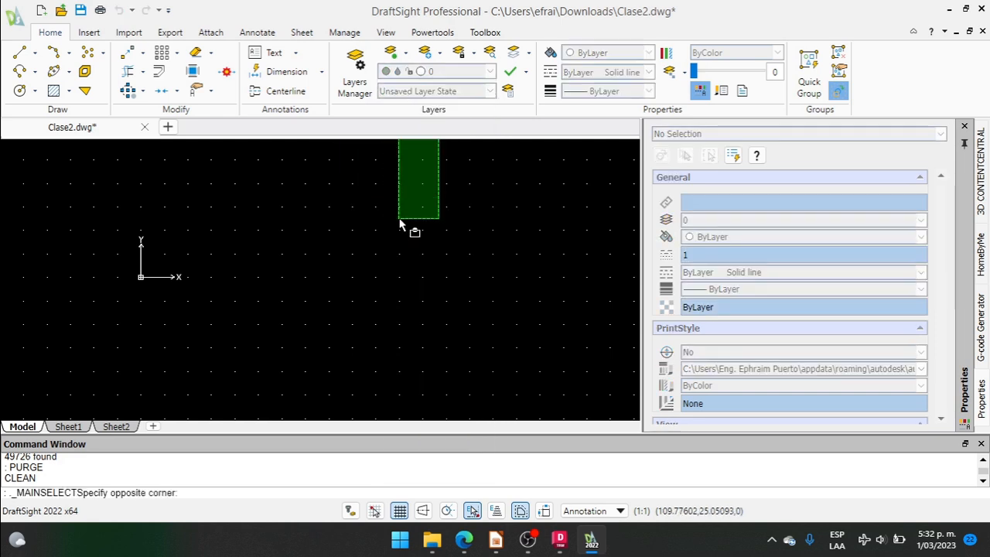
key(Escape)
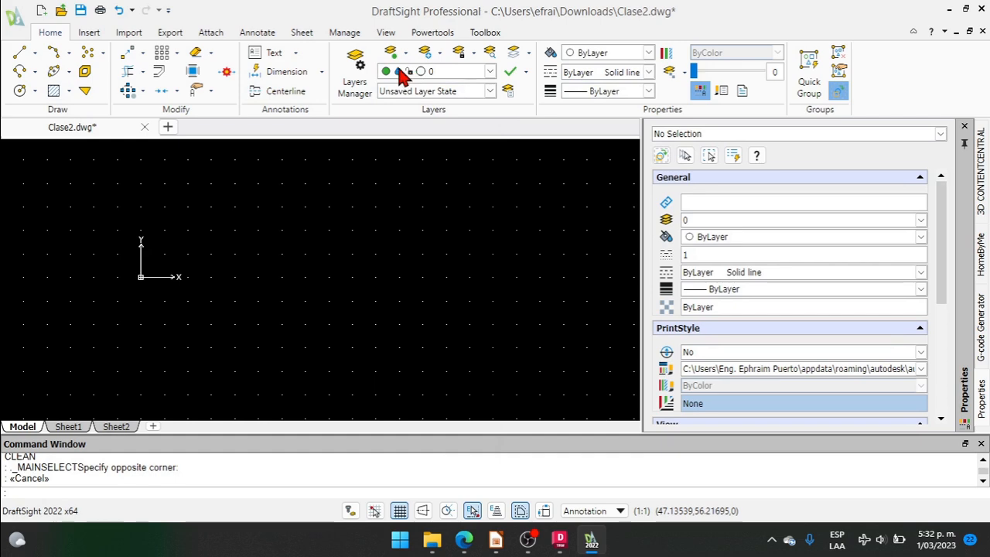
Save the drawing as a Drawing Template (*.dwt) named Clase2.dwt in the Clase2 folder
click(16, 23)
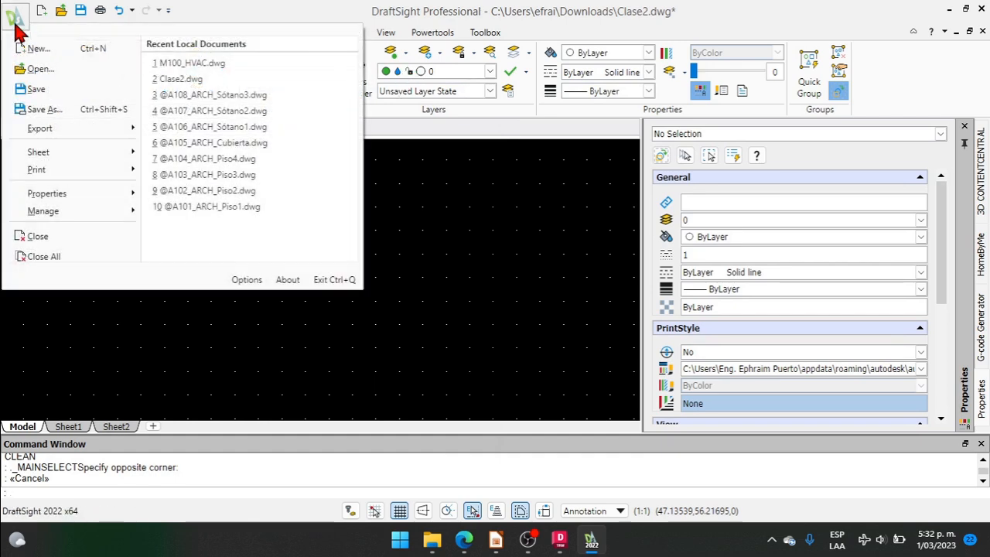
click(64, 108)
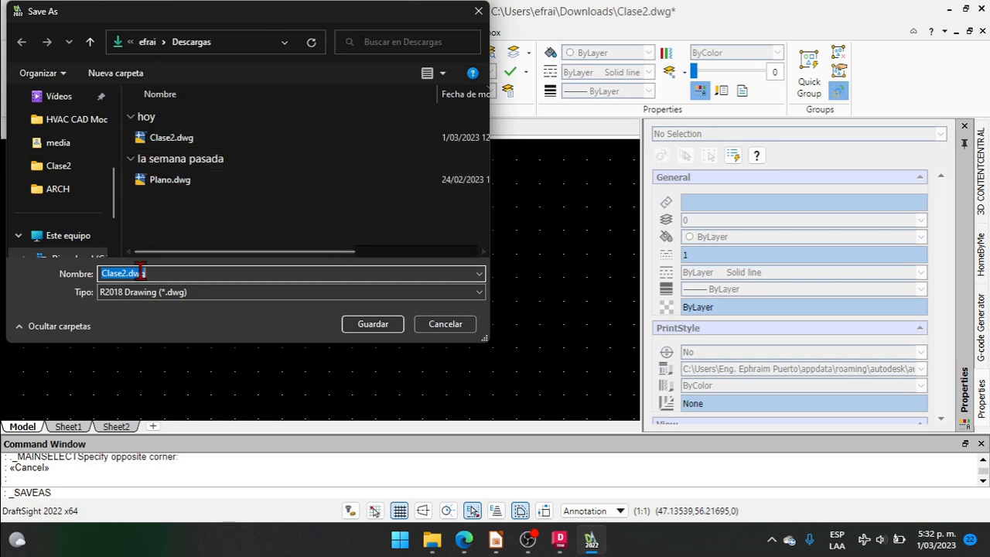
click(154, 294)
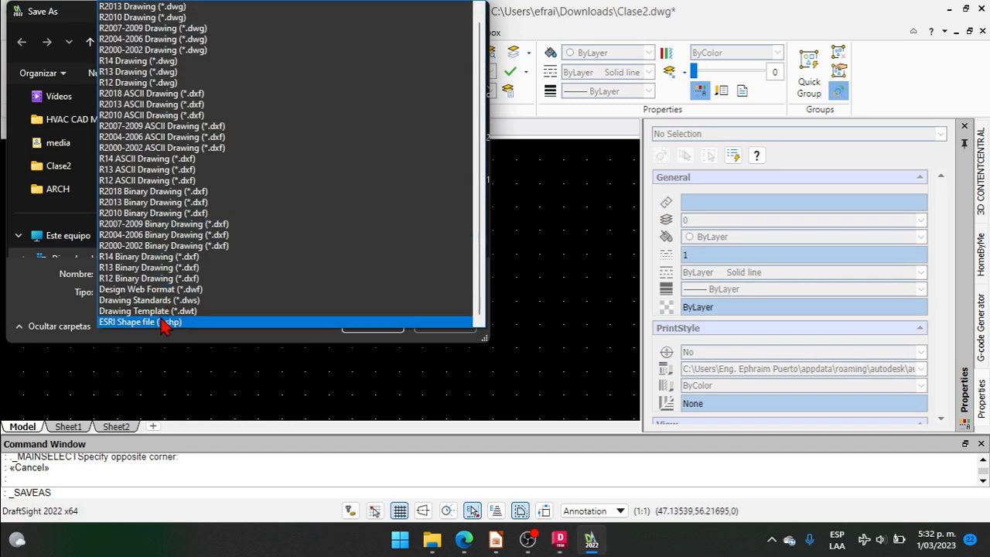
click(164, 313)
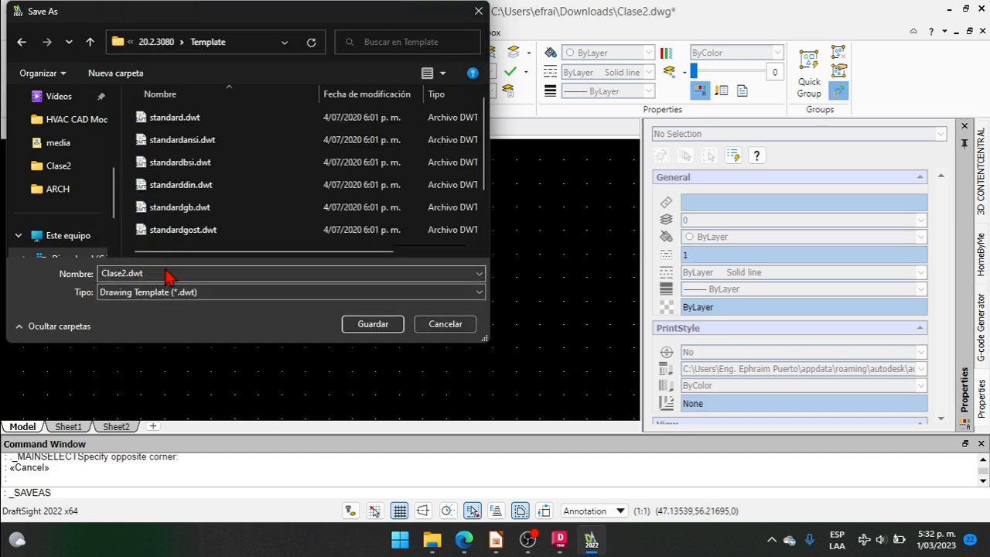
click(66, 165)
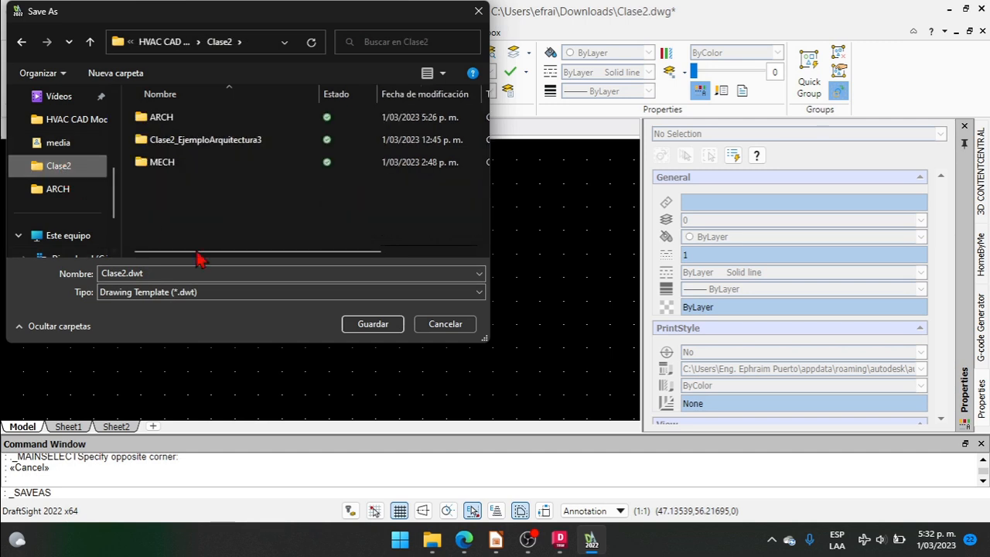
click(368, 326)
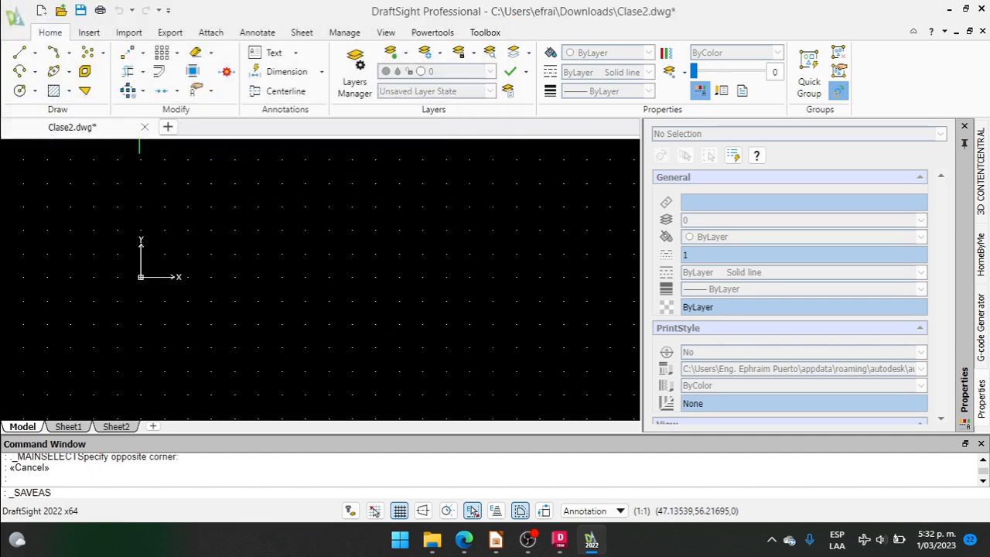
Review the layers in the Clase2.dwt template and close it
click(430, 72)
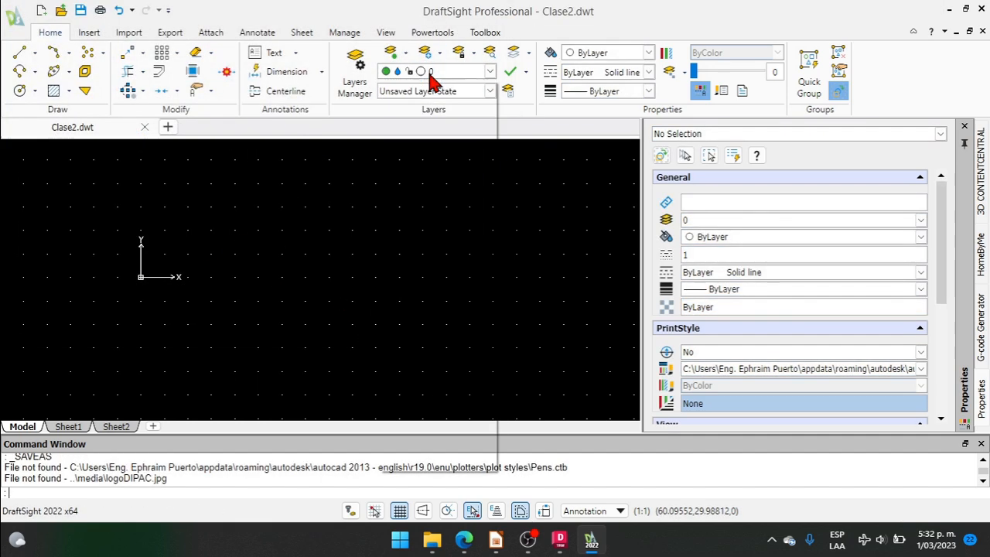
scroll(426, 205, down, 15)
scroll(426, 209, down, 12)
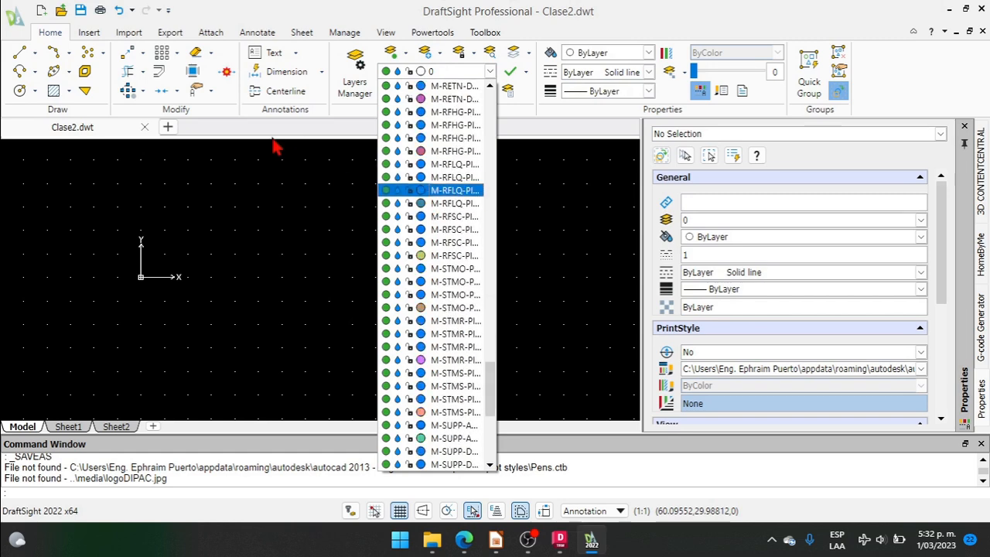
click(145, 129)
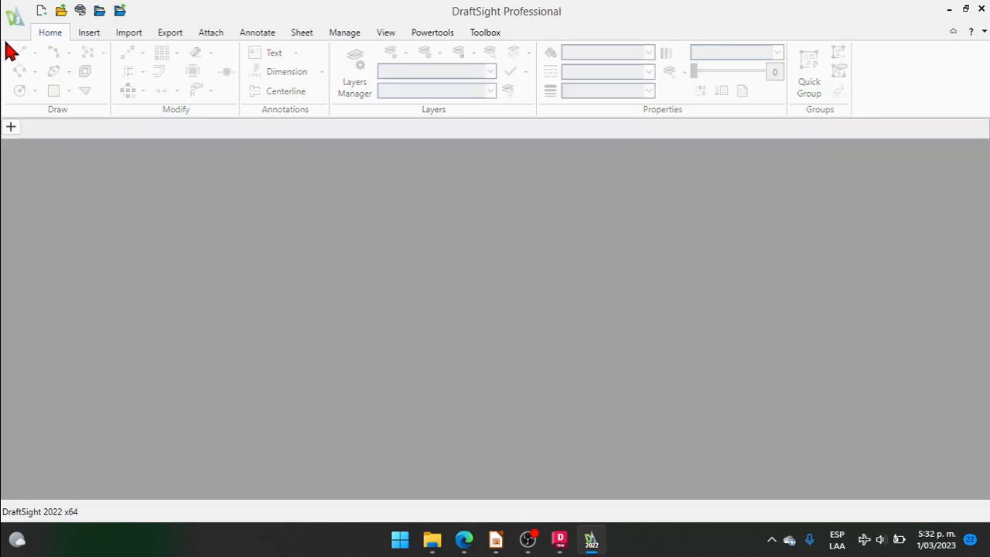
Create a new drawing from the Clase2.dwt template in the Clase2 folder
click(19, 20)
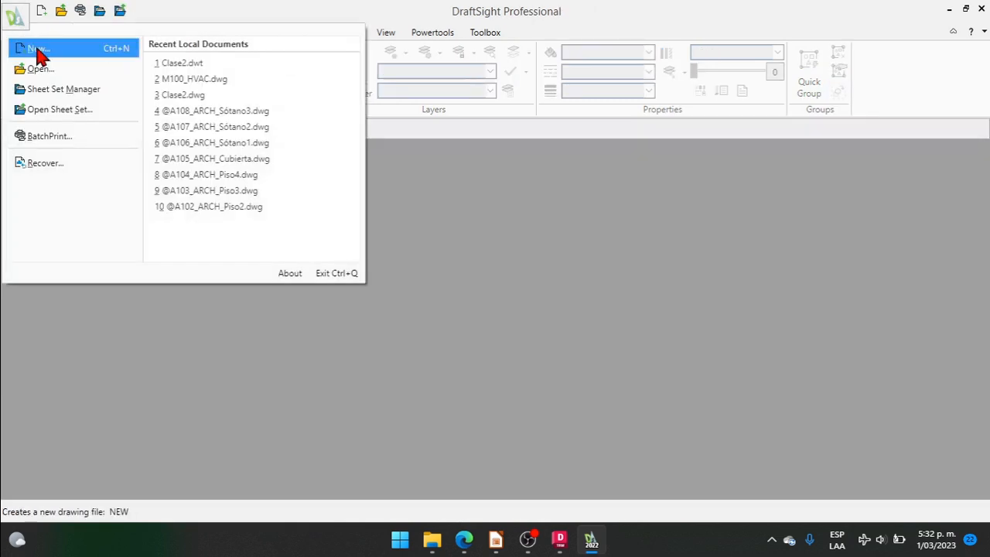
click(38, 51)
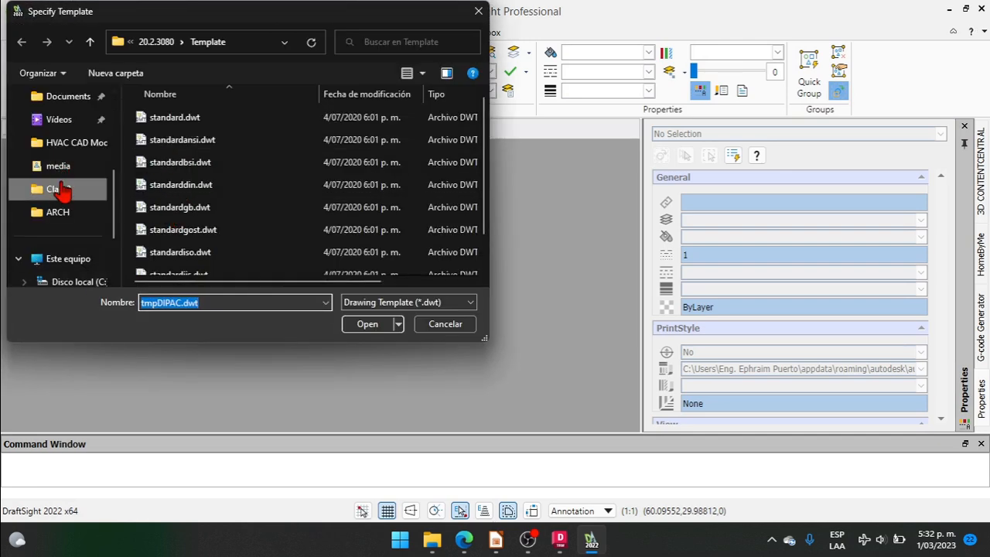
click(60, 190)
double_click(181, 185)
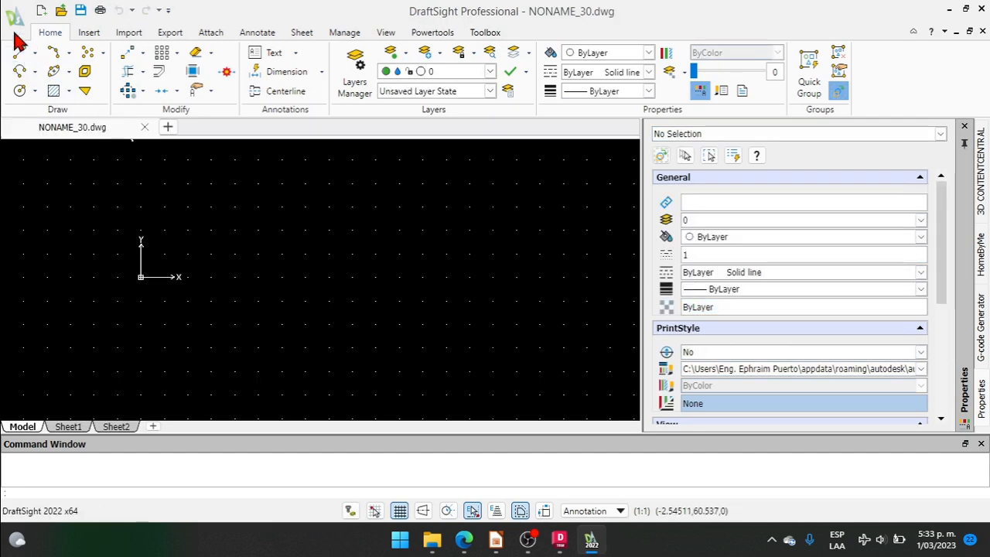
Save the new drawing as M100_HVAC.dwg in the Clase2 folder, replacing the existing file
click(16, 24)
click(62, 104)
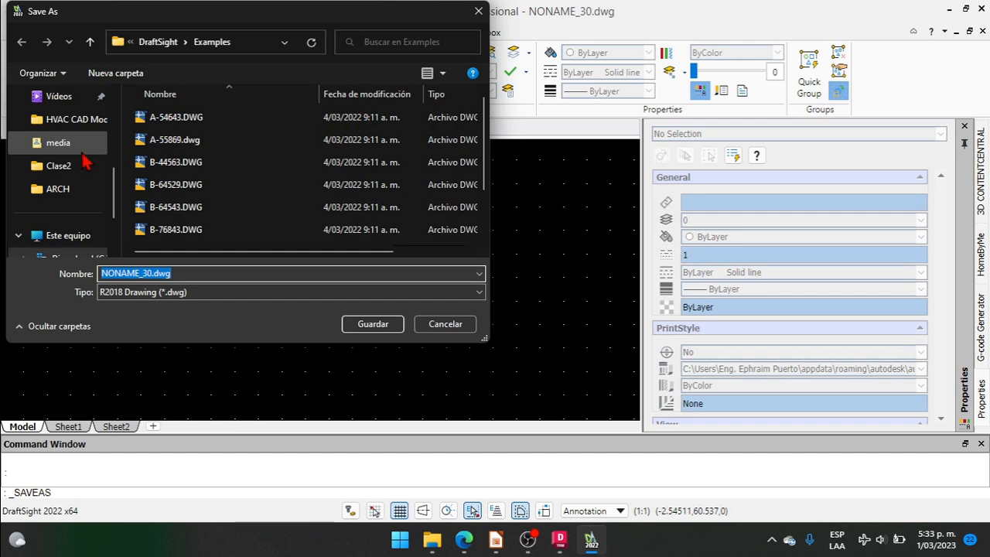
click(70, 166)
scroll(198, 227, down, 1)
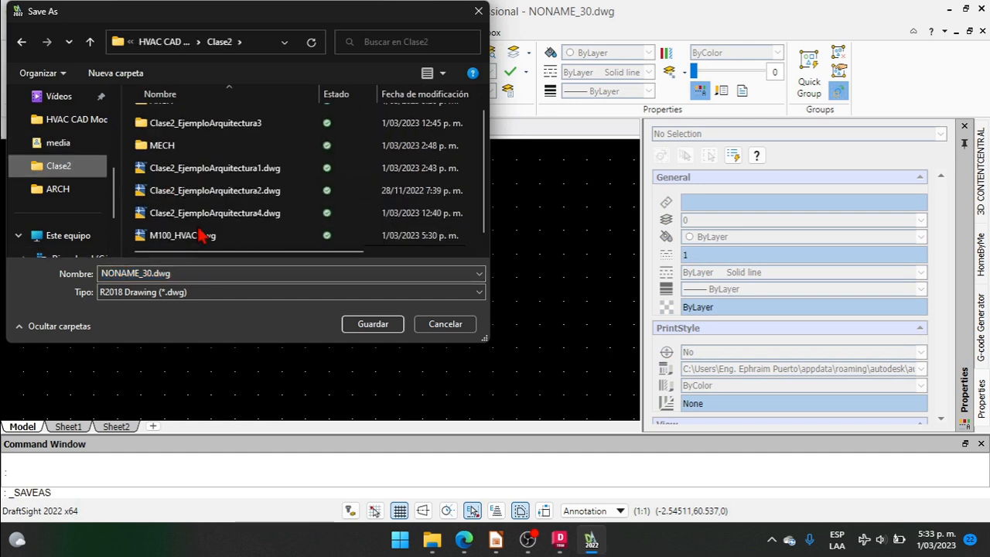
click(199, 235)
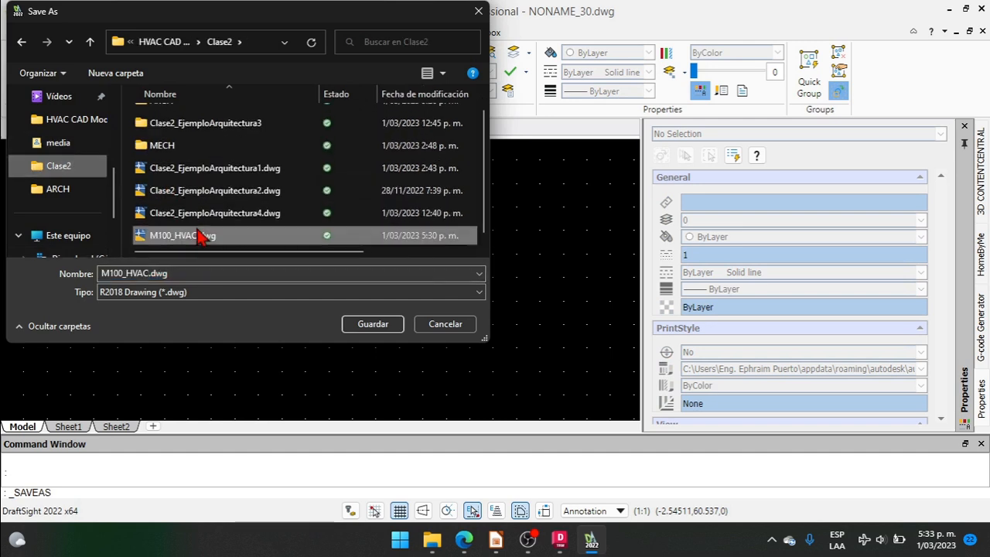
click(358, 324)
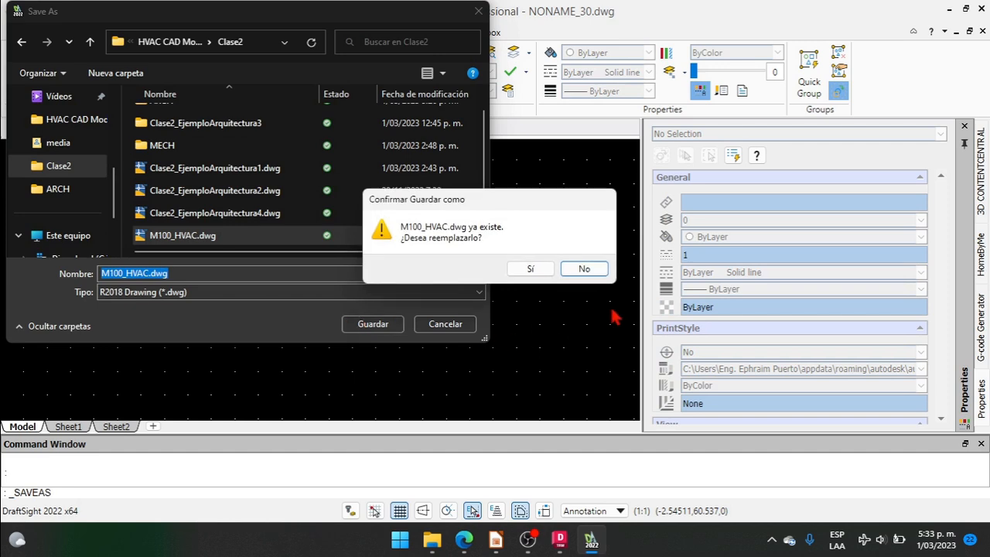
click(534, 268)
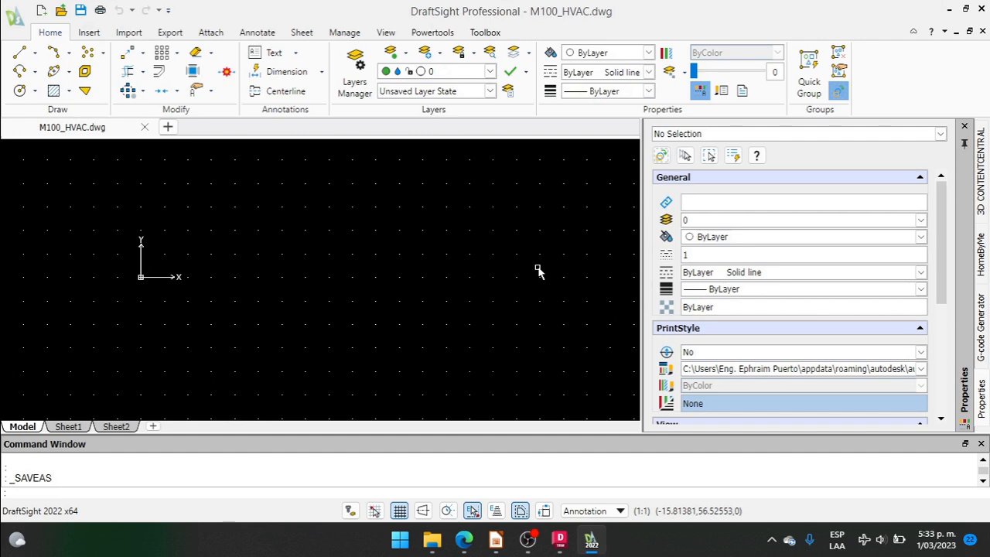
Check the layers that the M100_HVAC.dwg drawing has taken from the template
click(454, 73)
scroll(433, 213, down, 4)
scroll(433, 232, down, 15)
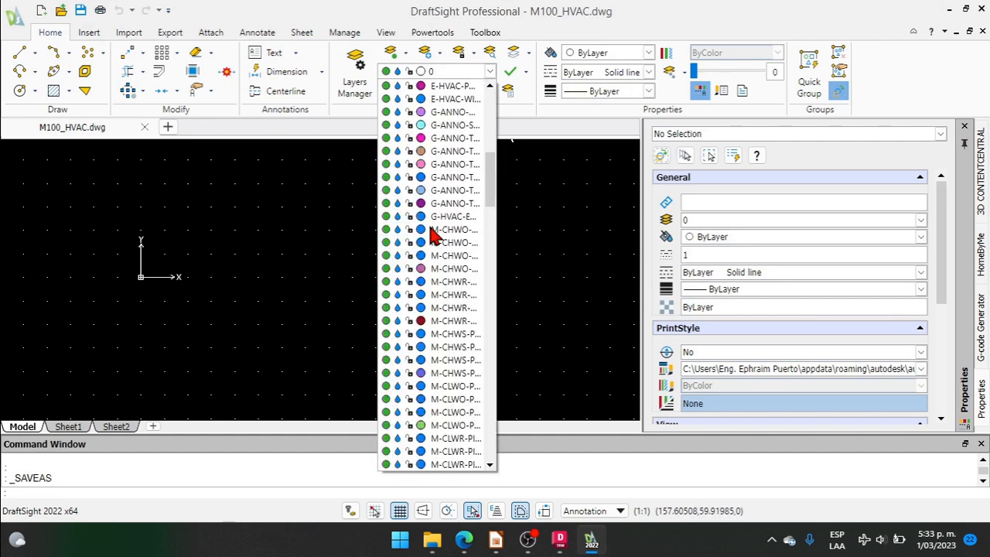
scroll(424, 236, down, 3)
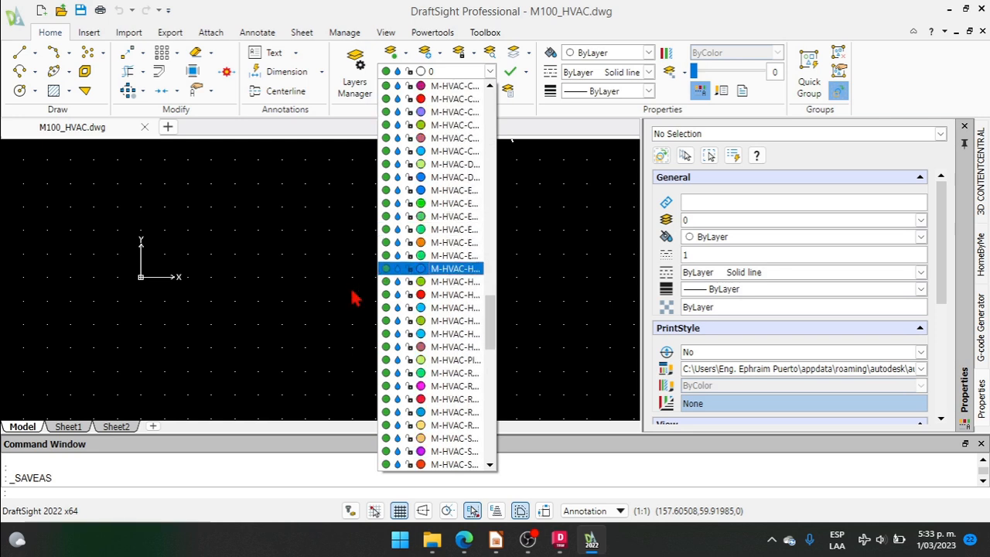
click(269, 332)
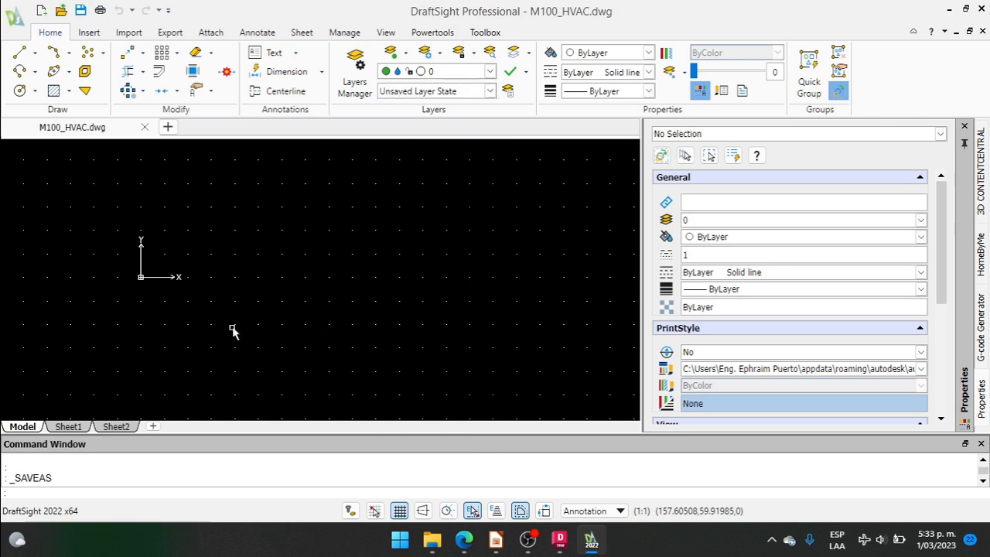
Assign the viewport frame on Sheet1 to the G-ANNO-NPLT layer and deselect it
click(67, 427)
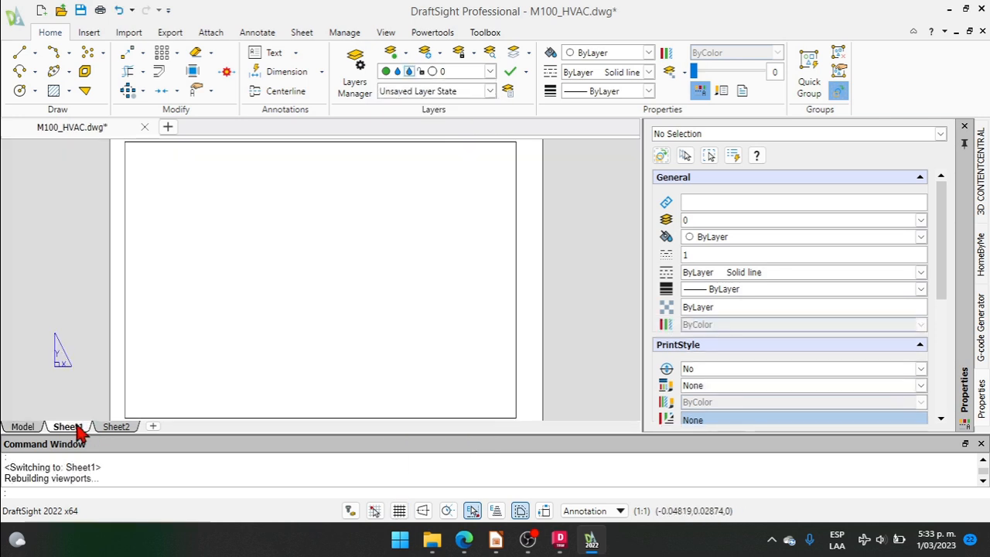
click(124, 256)
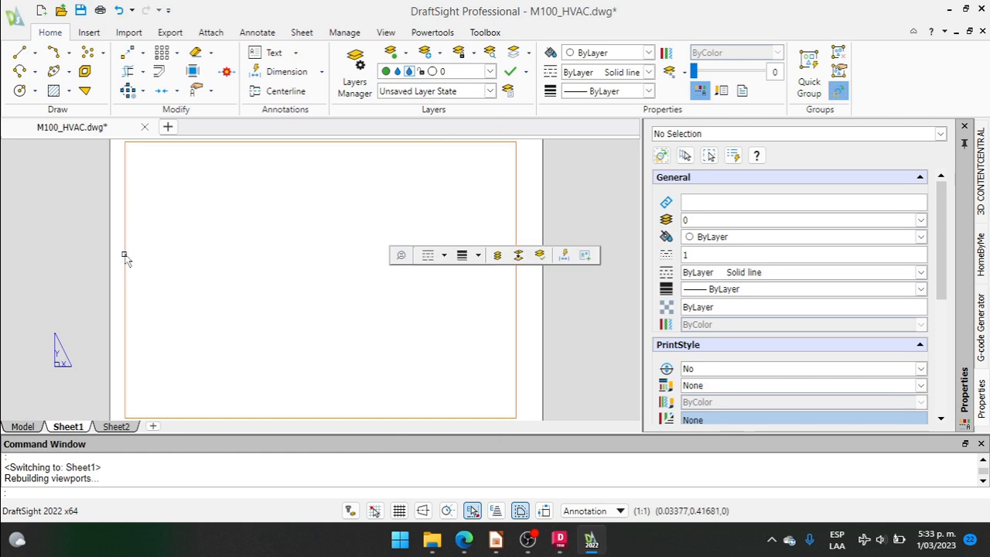
click(444, 72)
scroll(451, 158, down, 8)
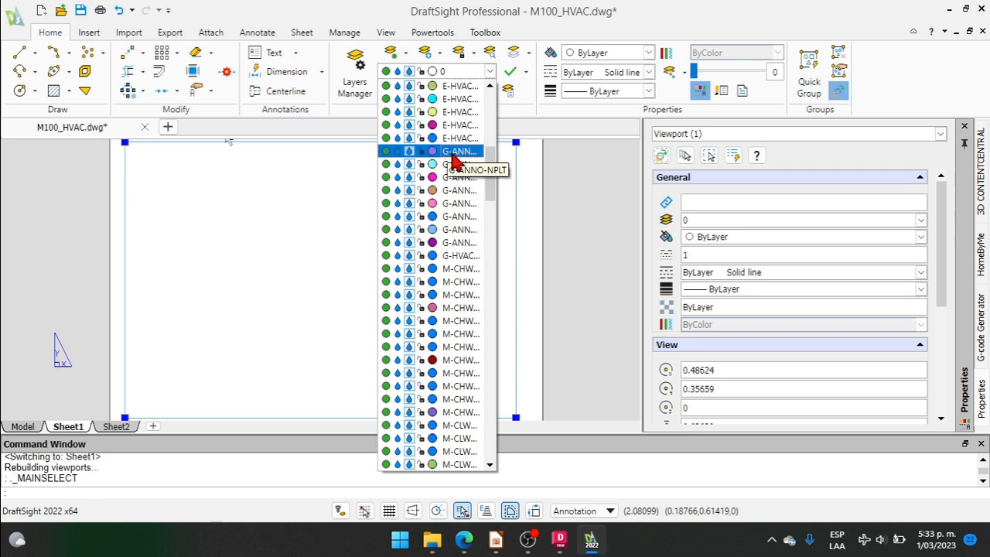
click(452, 154)
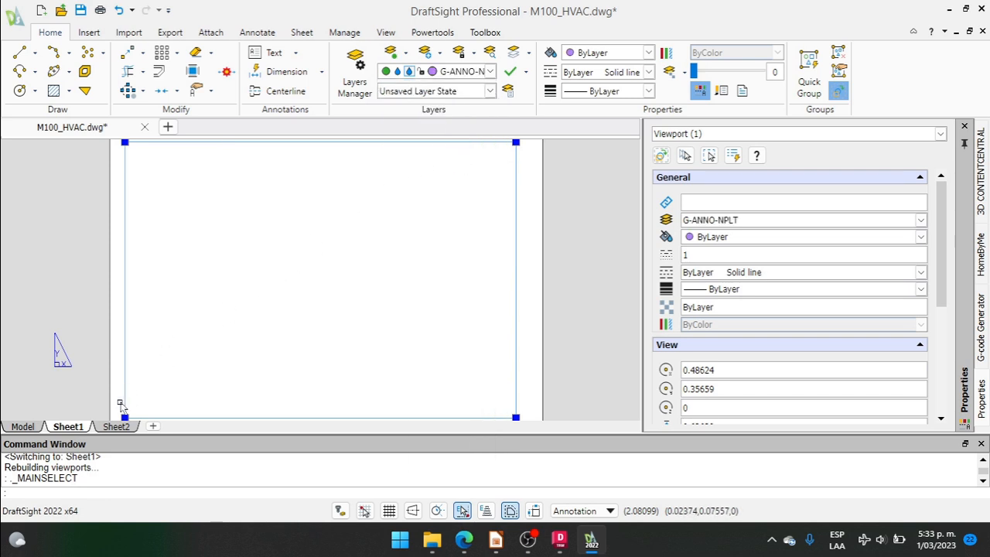
key(Escape)
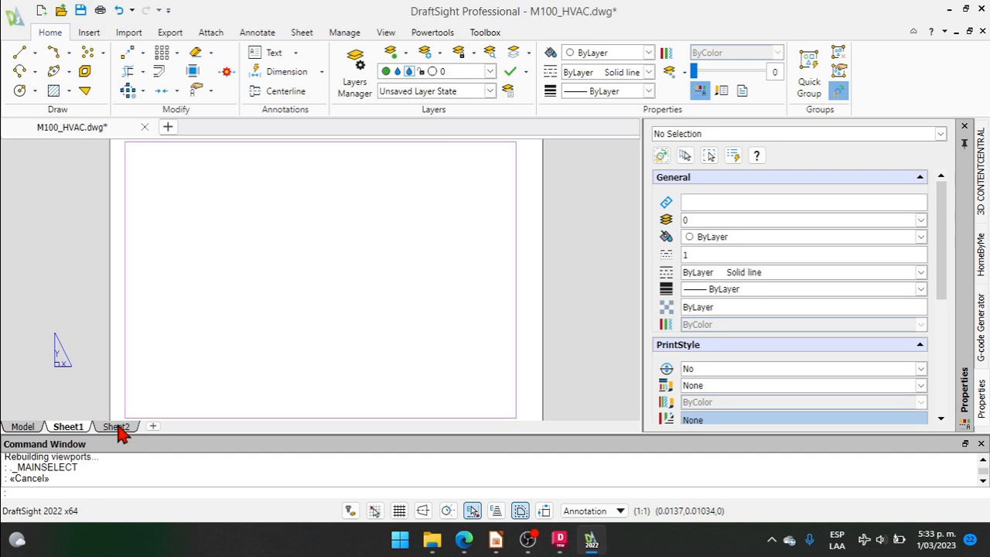
Assign the viewport frame on Sheet2 to the G-ANNO-NPLT layer, deselect it and return to model space
click(116, 427)
click(122, 199)
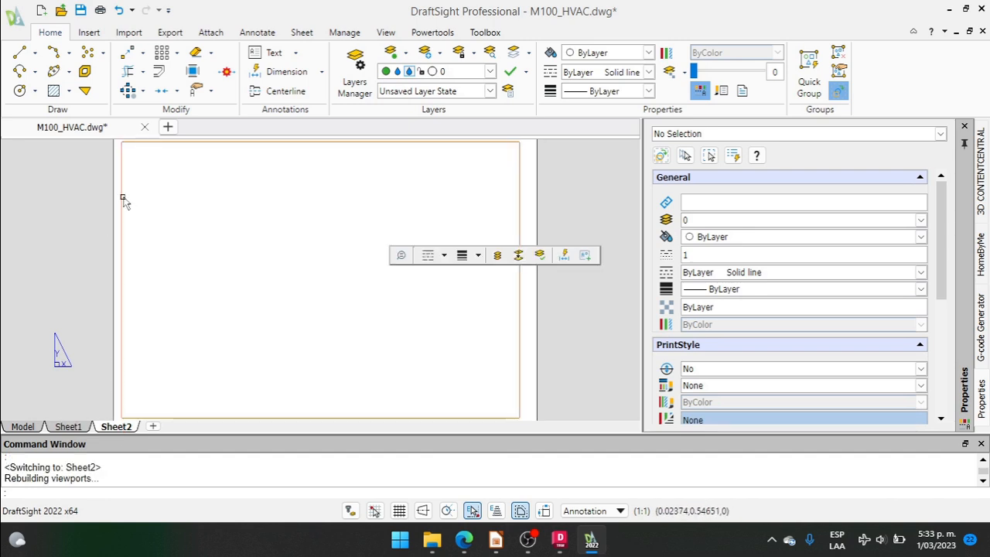
click(448, 71)
scroll(429, 318, down, 3)
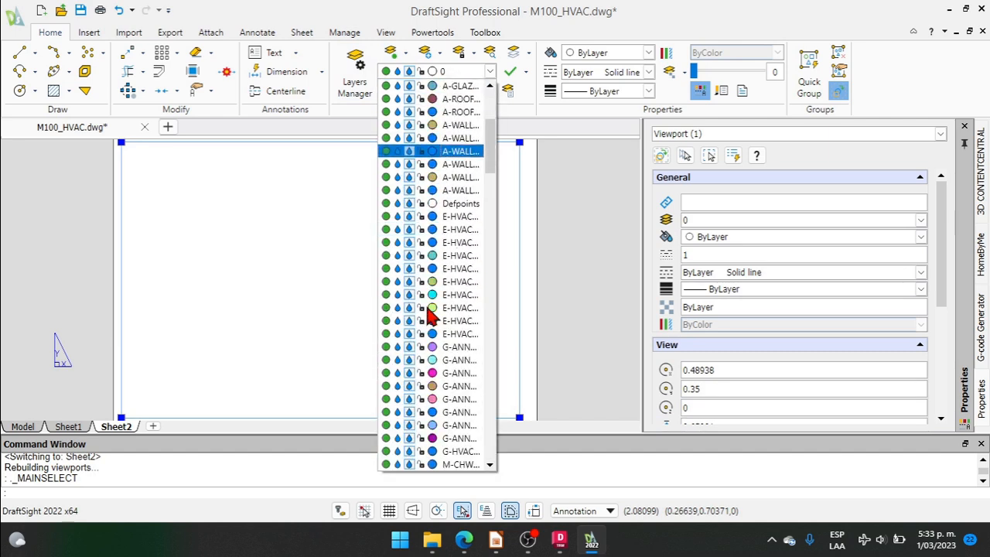
click(456, 347)
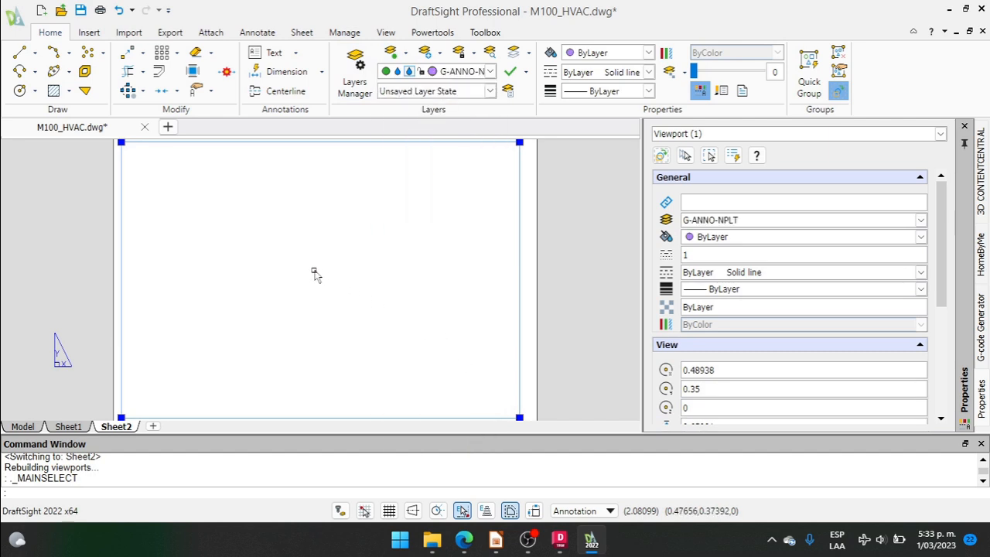
key(Escape)
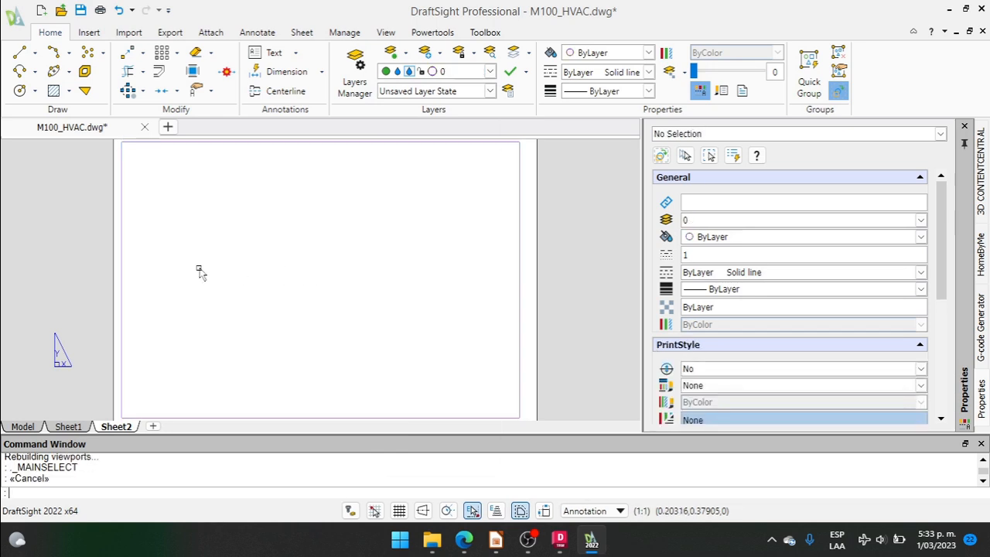
click(23, 427)
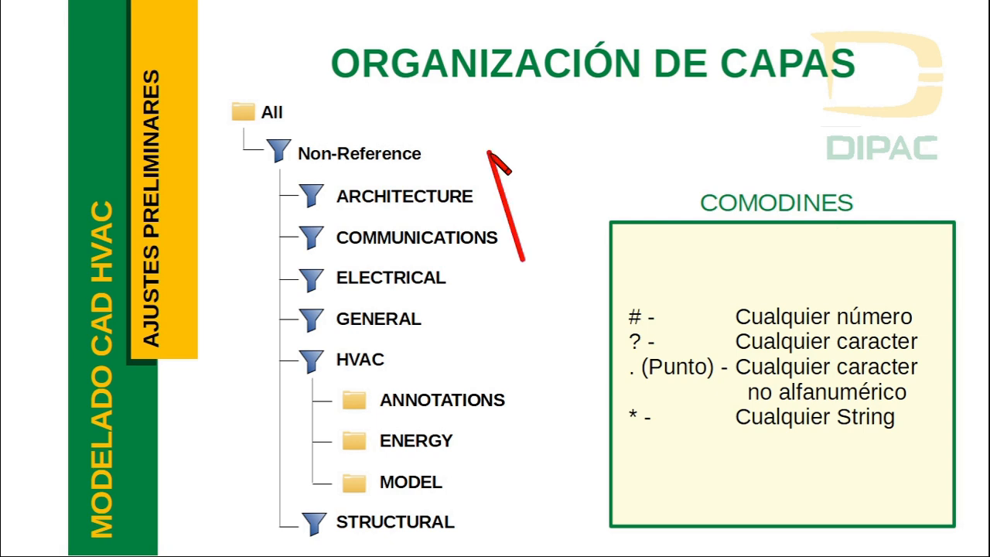
Look through the template's layer list in model space and compare it with the layer organisation slide
key(alt+Tab)
click(496, 214)
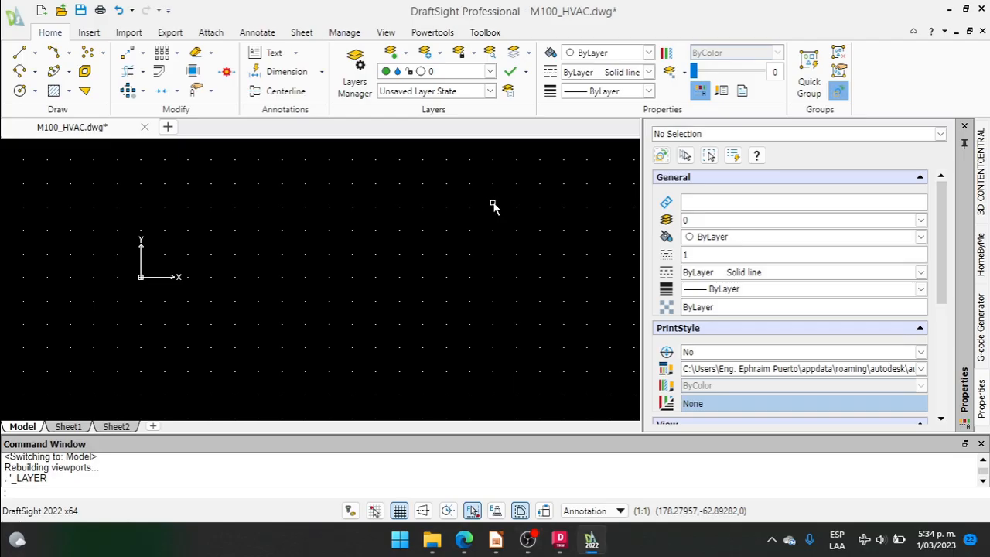
click(437, 71)
scroll(433, 158, down, 10)
scroll(423, 157, down, 20)
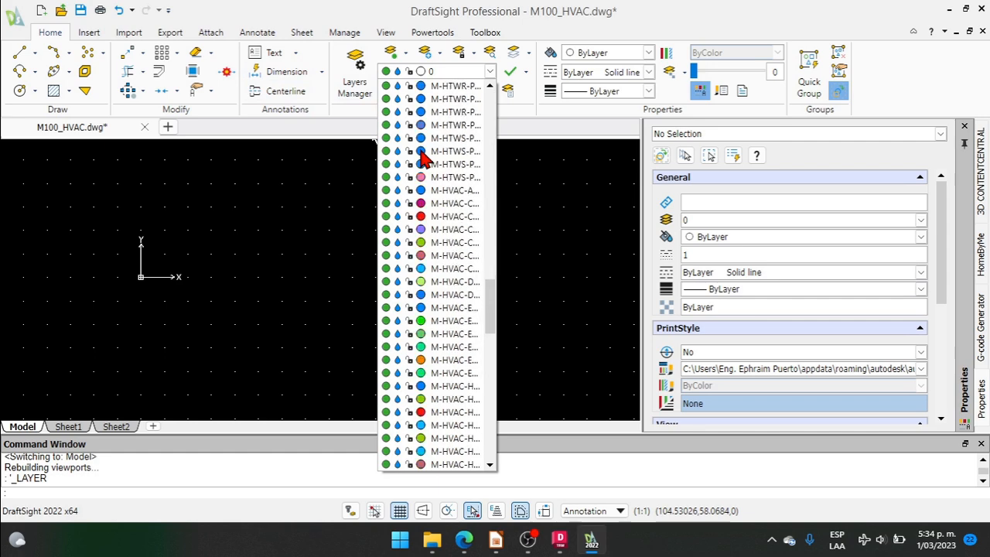
scroll(423, 157, up, 20)
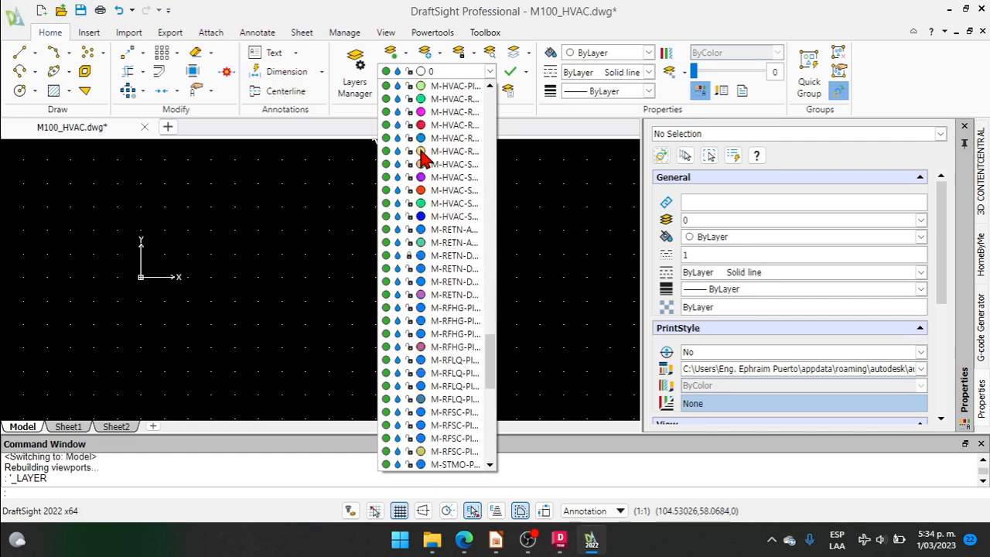
scroll(423, 157, up, 15)
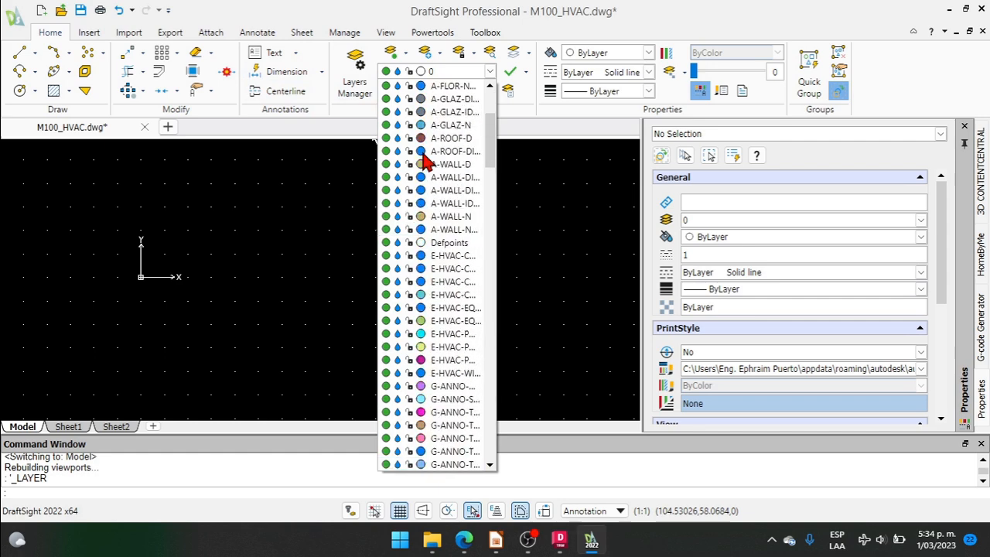
scroll(423, 157, down, 12)
scroll(423, 157, down, 20)
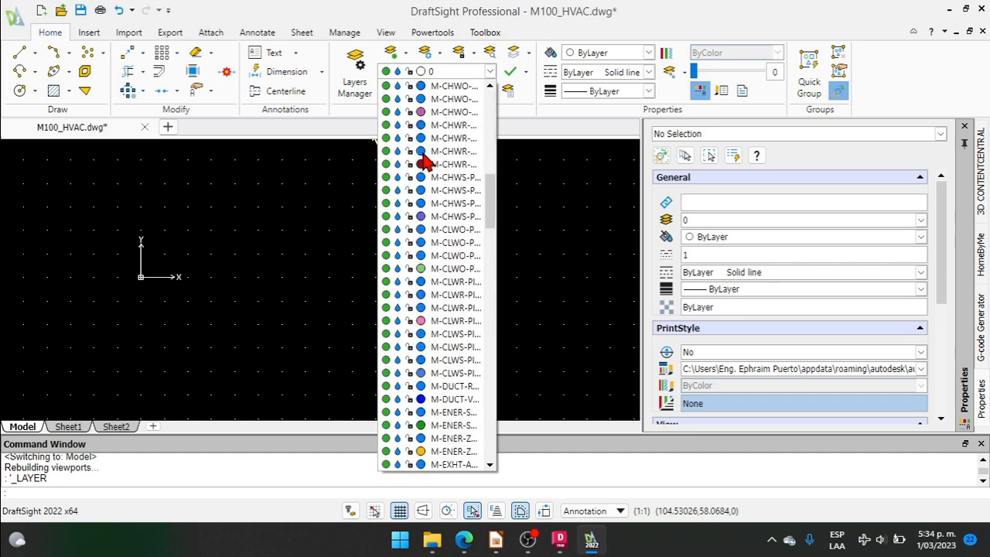
scroll(423, 157, down, 12)
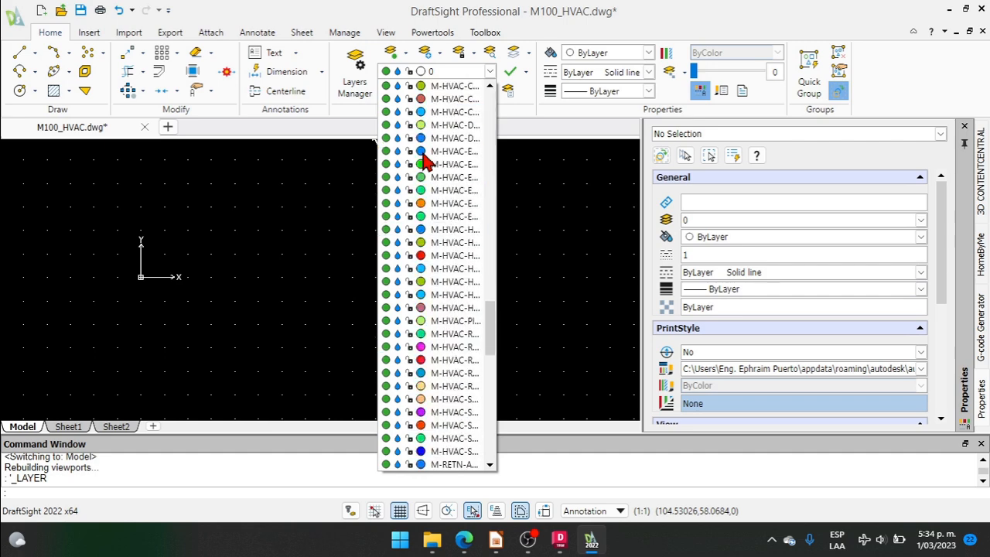
scroll(423, 157, down, 3)
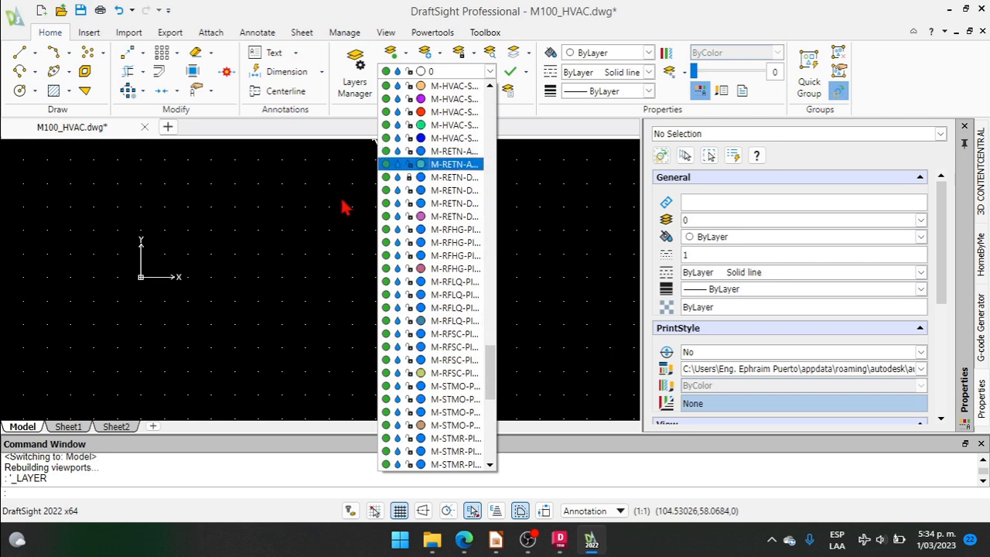
click(298, 222)
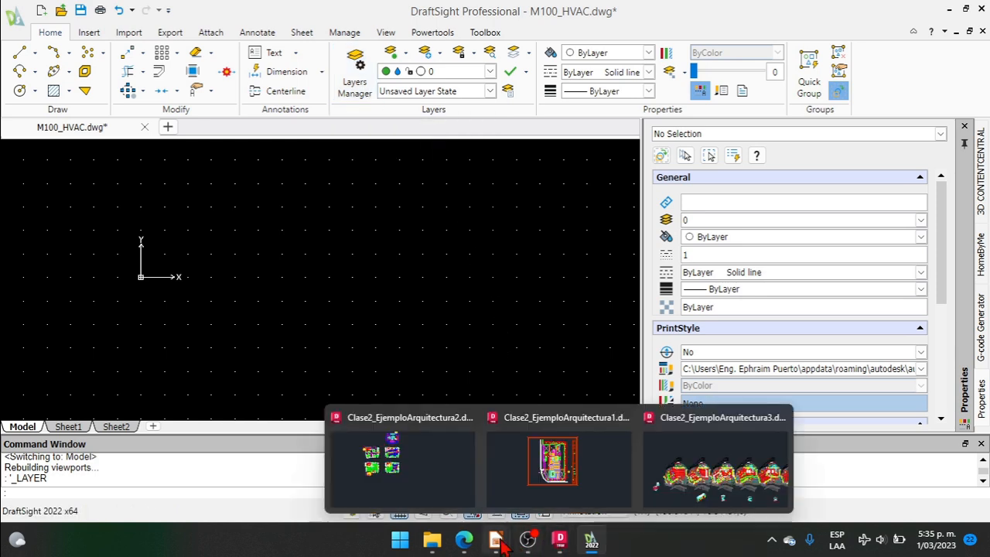
click(507, 460)
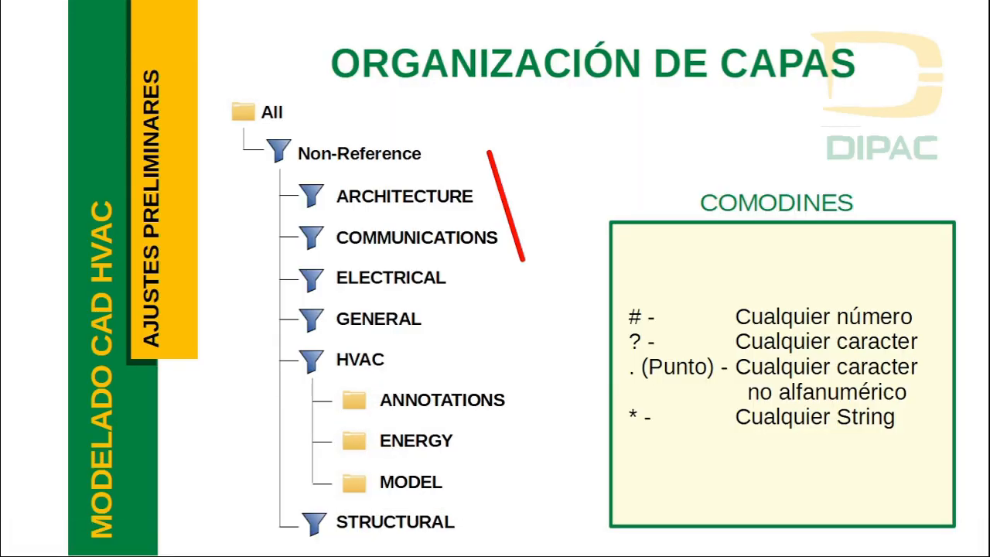
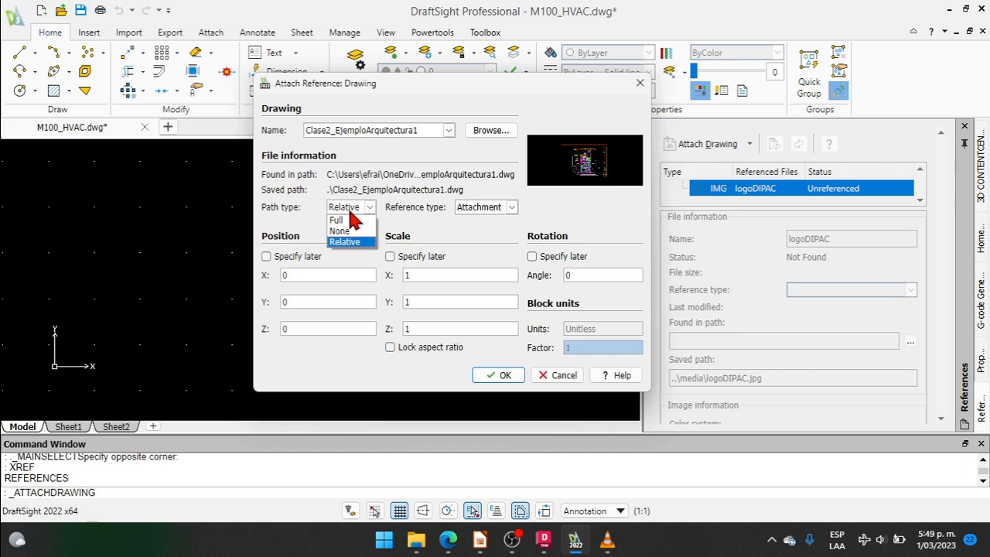
Attach the Clase2_EjemploArquitectura1 drawing as an Overlay reference with a Relative path, keeping scale 1 and position 0,0,0
click(348, 220)
click(370, 207)
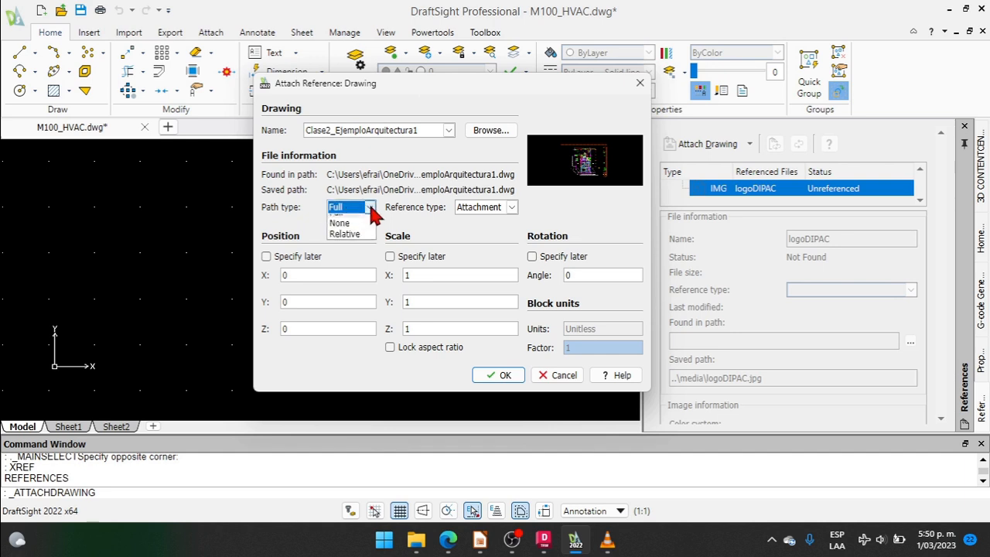
click(359, 235)
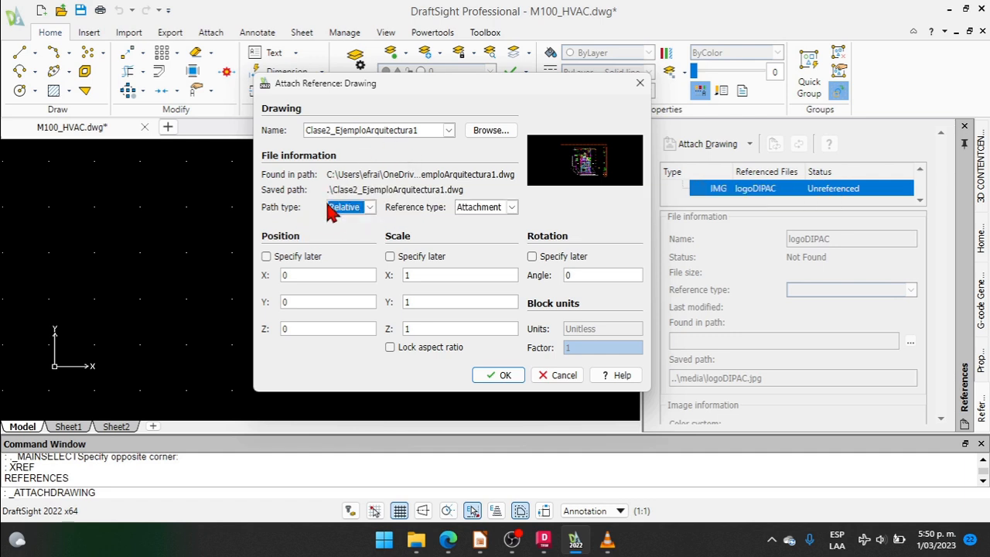
click(481, 207)
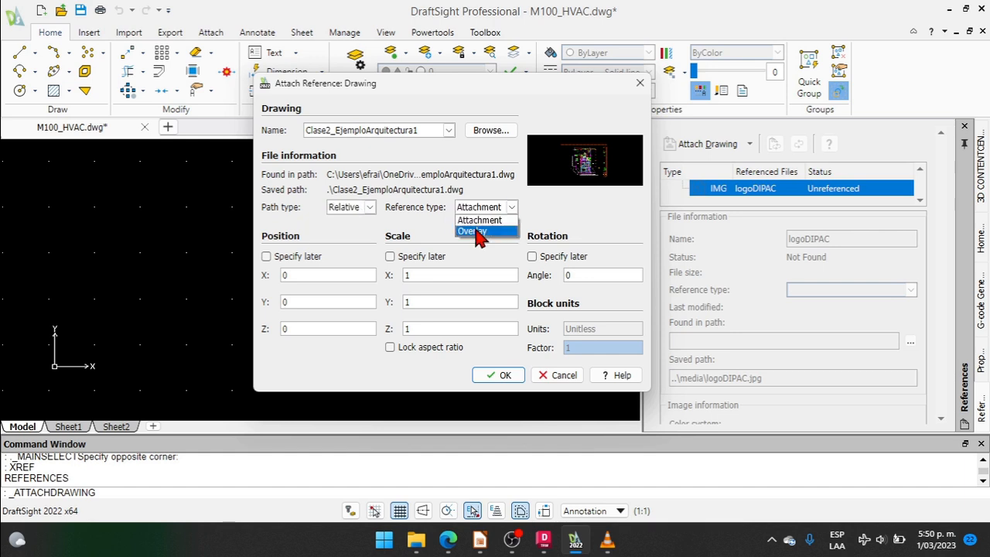
click(476, 222)
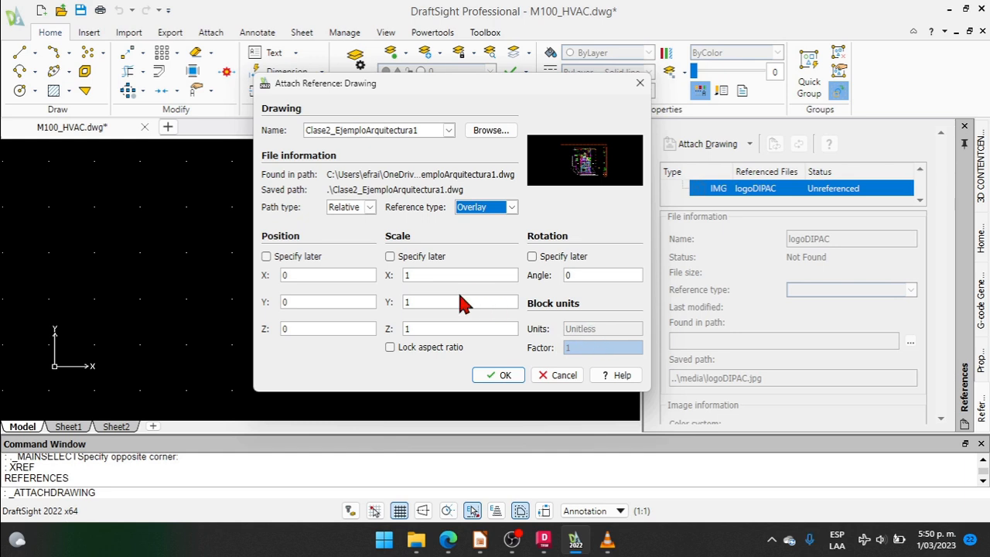
click(423, 278)
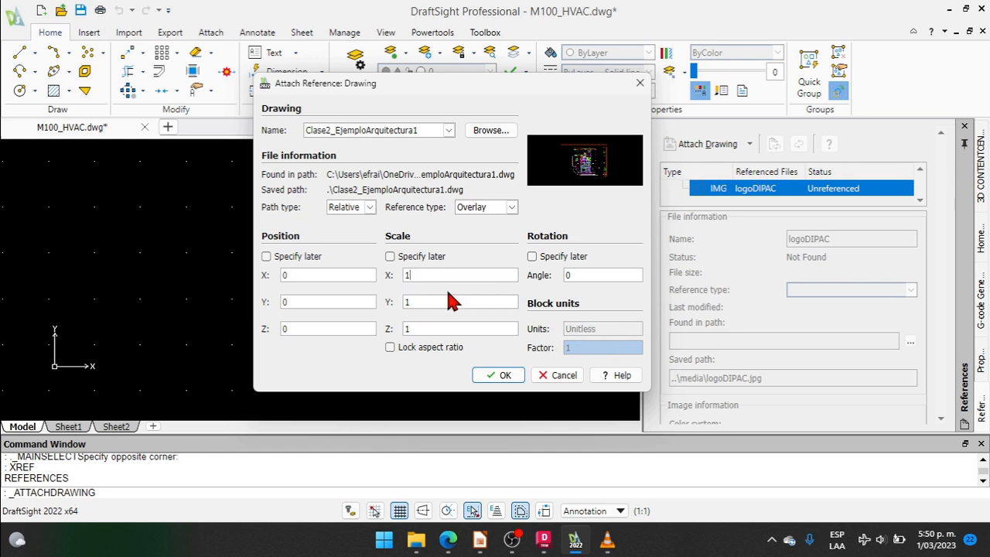
click(499, 376)
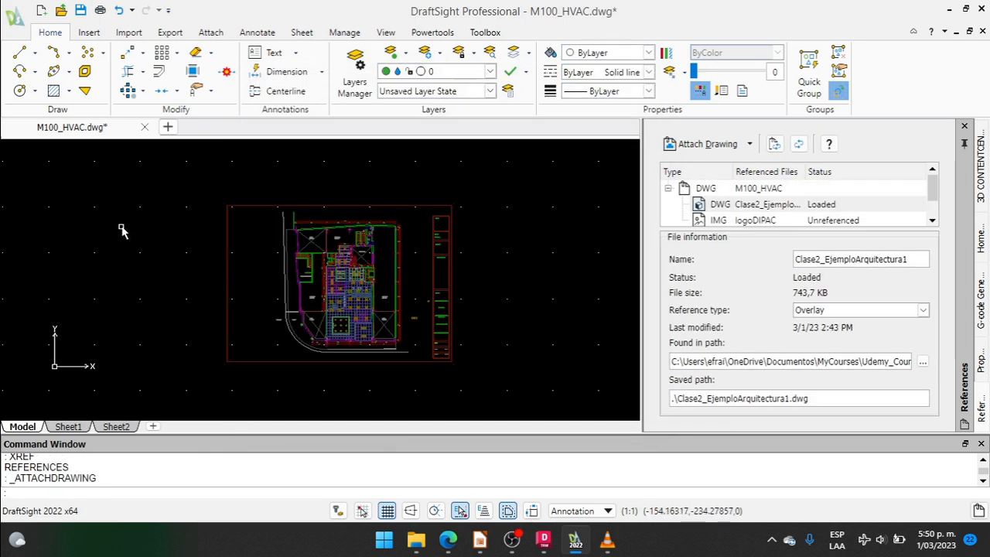
Examine the layers that the attached architecture reference adds to the drawing's layer list and how they are named
click(442, 73)
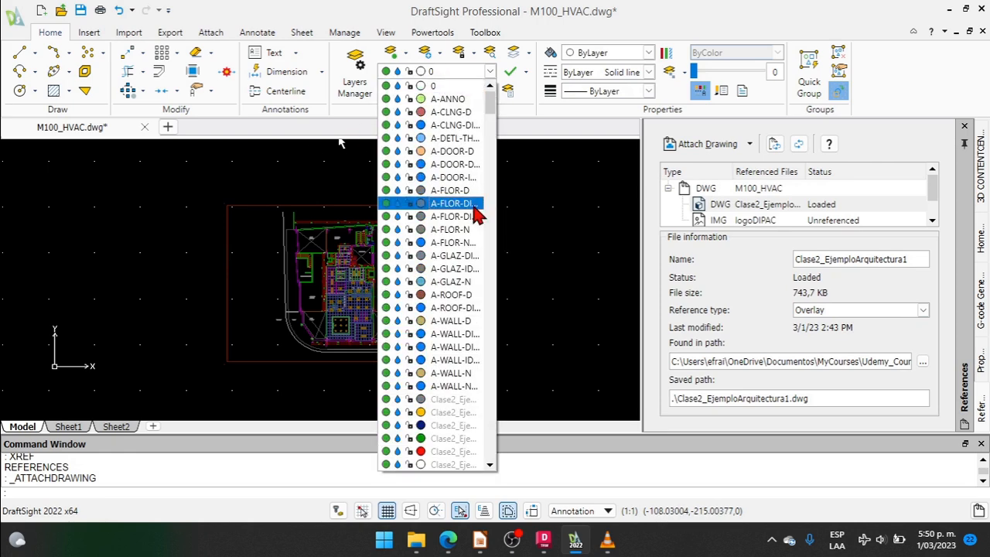
scroll(454, 234, down, 7)
scroll(455, 238, up, 5)
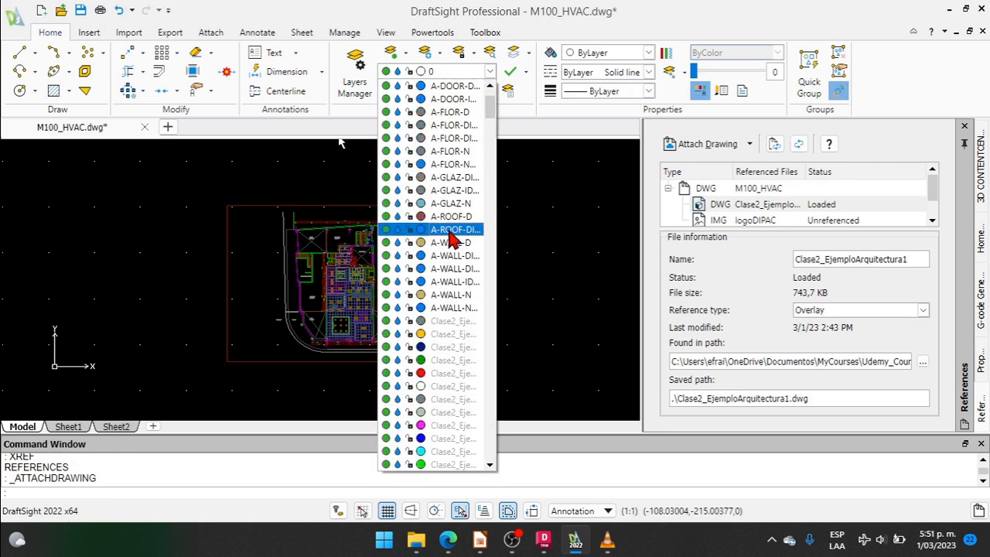
scroll(453, 239, down, 8)
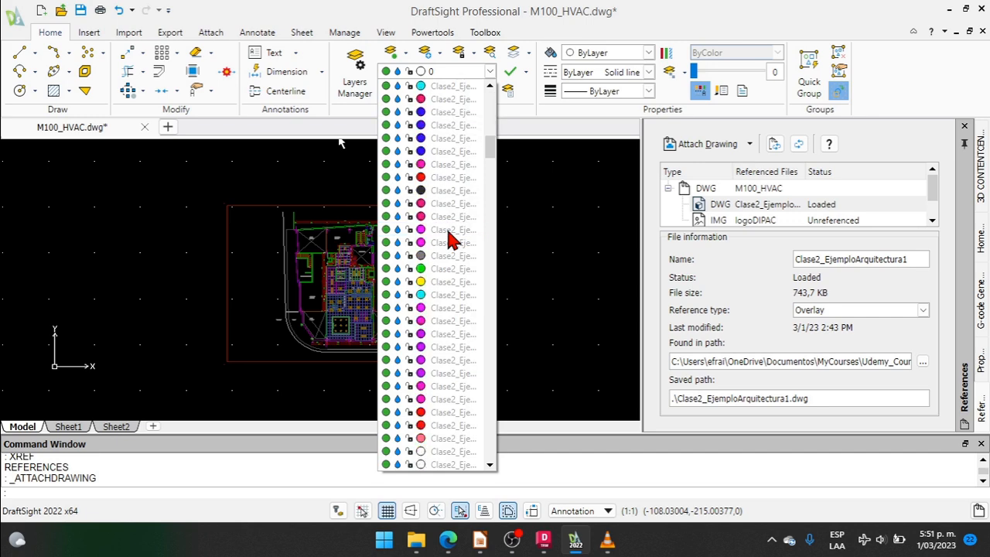
scroll(453, 239, down, 5)
scroll(453, 239, up, 4)
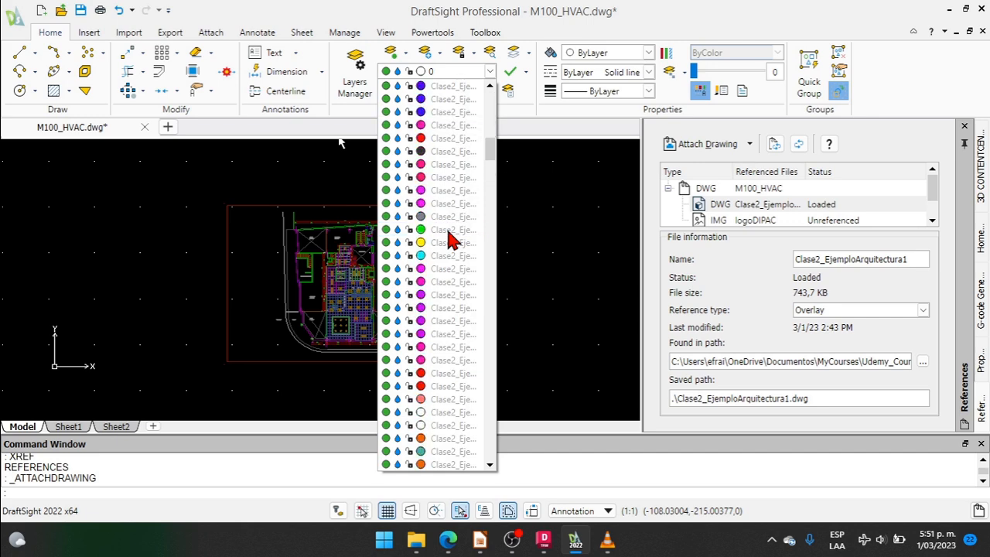
scroll(452, 240, up, 6)
scroll(452, 240, down, 2)
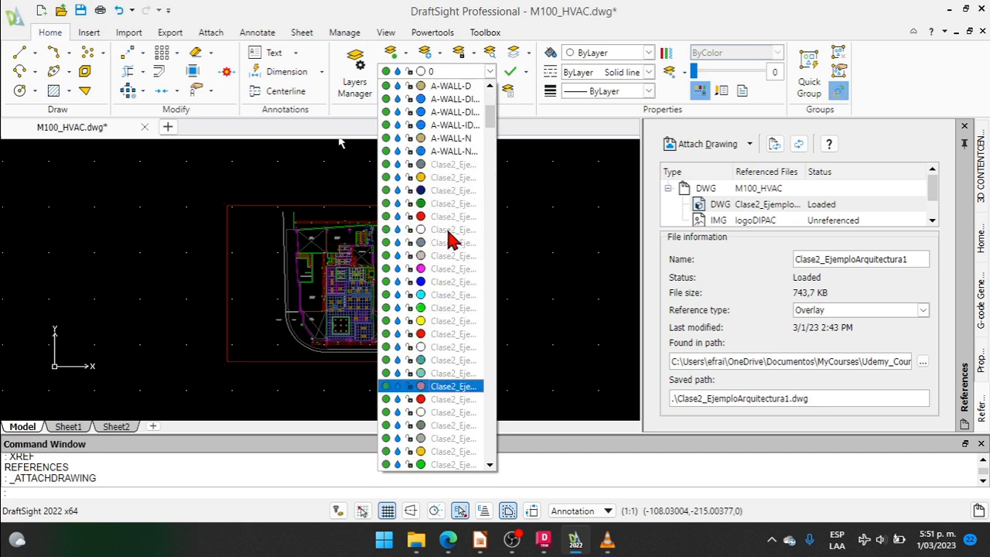
scroll(451, 239, down, 4)
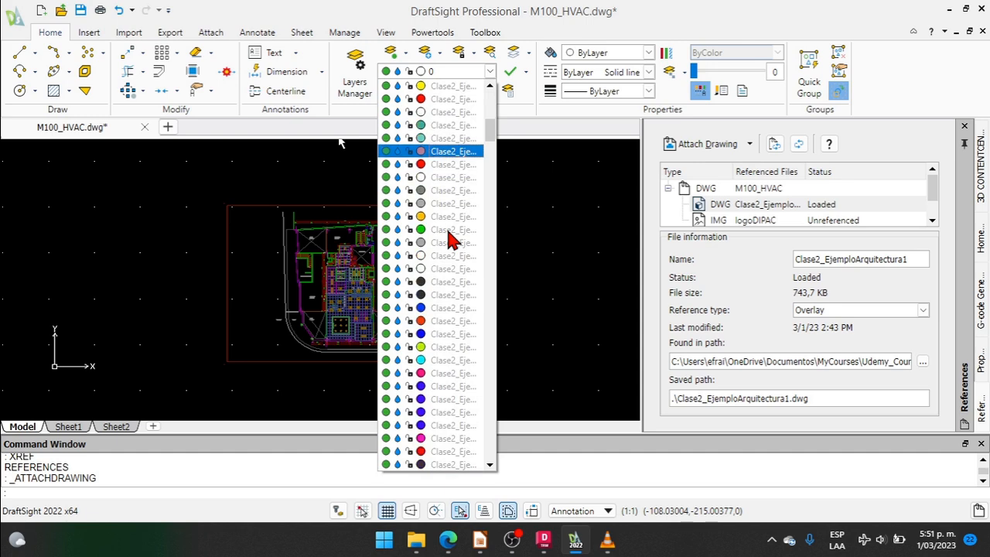
click(707, 267)
click(754, 203)
click(881, 257)
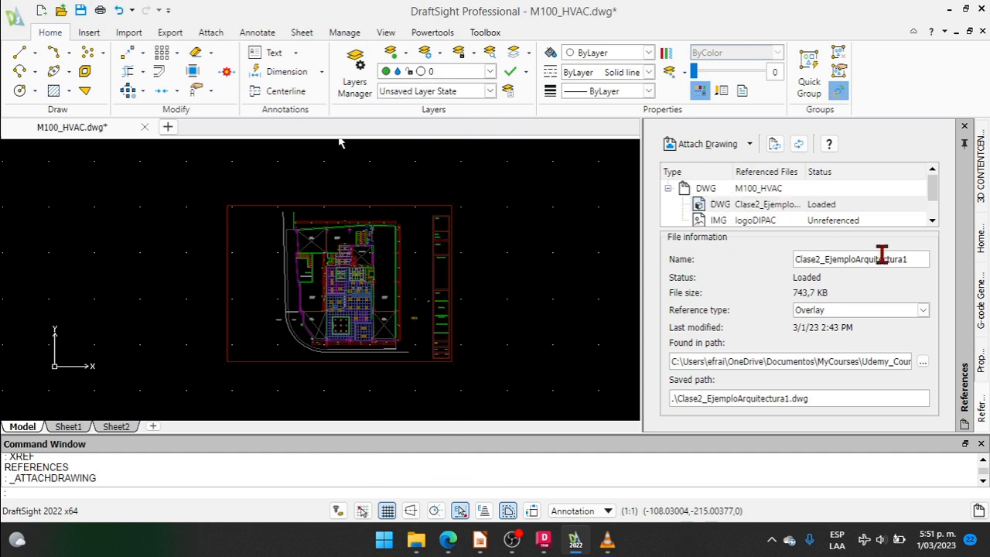
drag(914, 259, 755, 256)
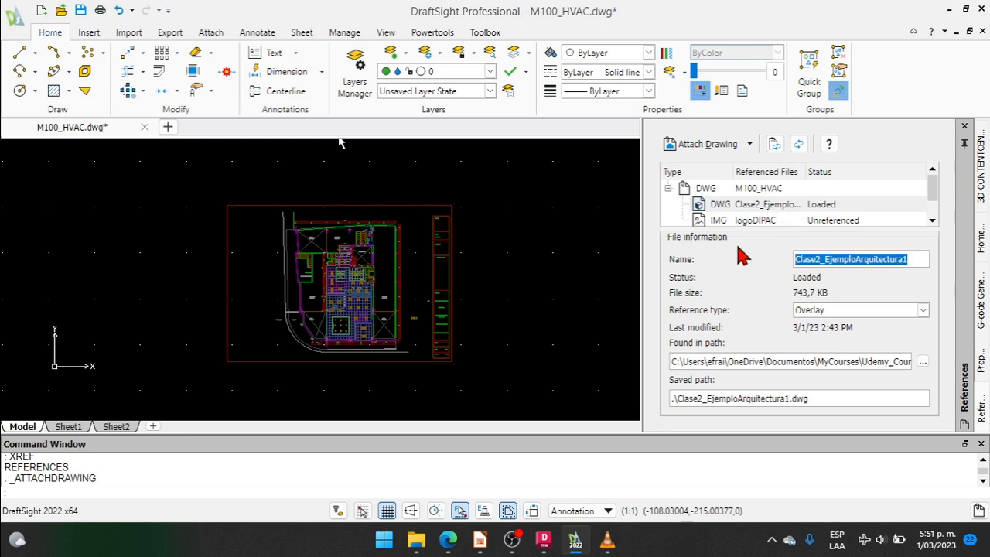
text(@)
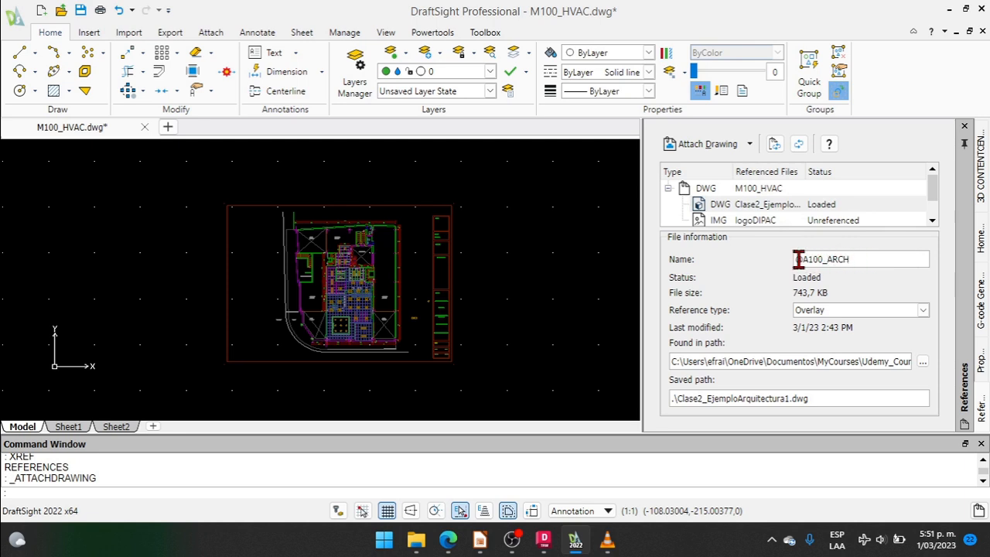
drag(797, 259, 846, 256)
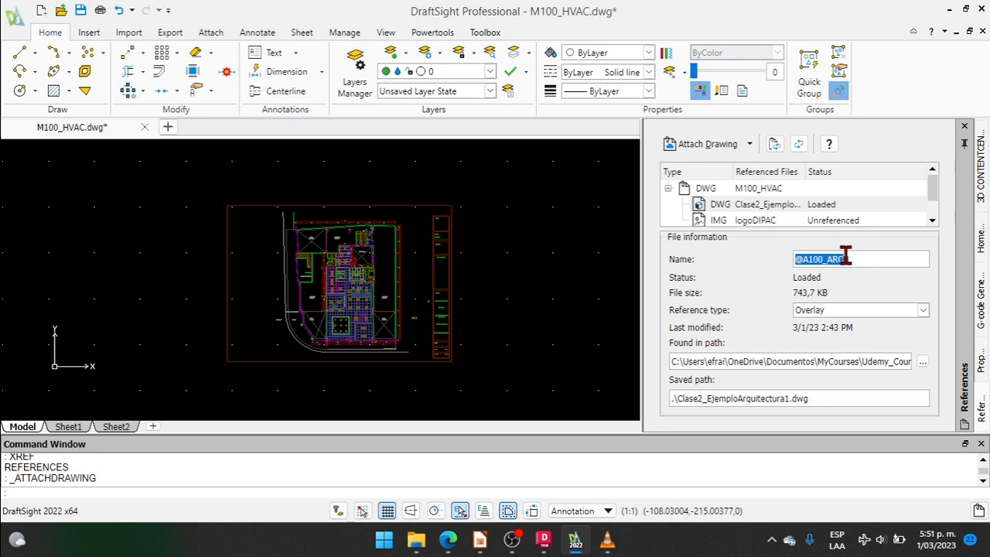
click(856, 257)
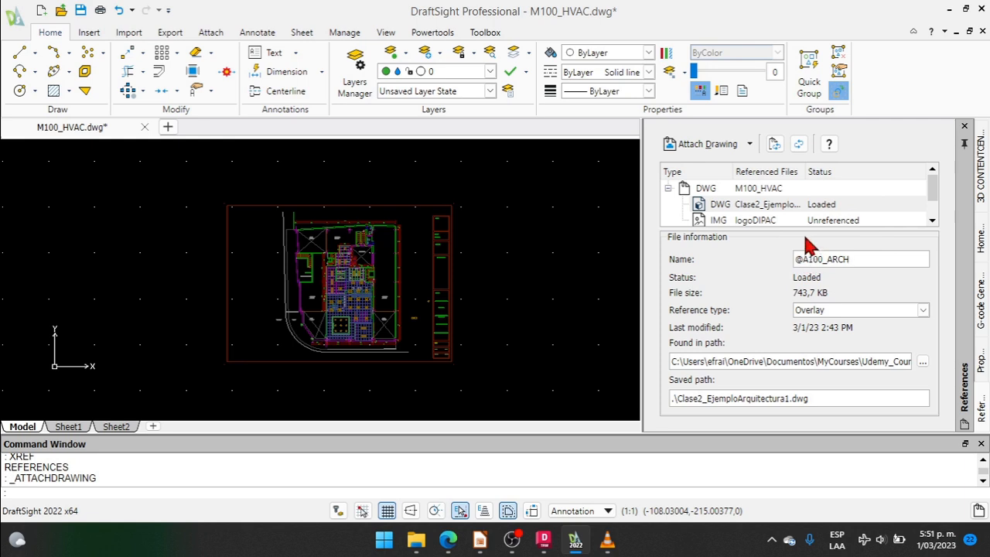
click(748, 221)
scroll(748, 200, up, 2)
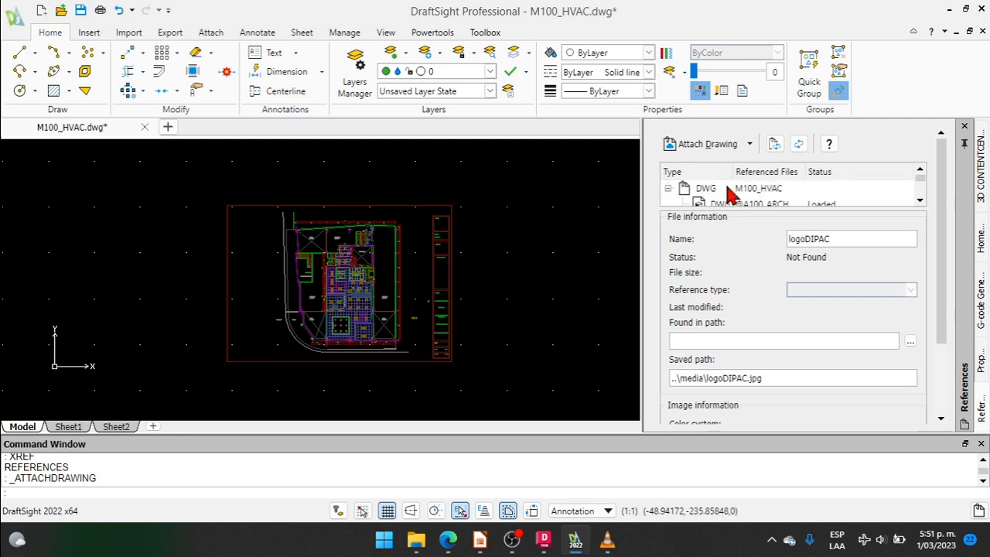
click(755, 204)
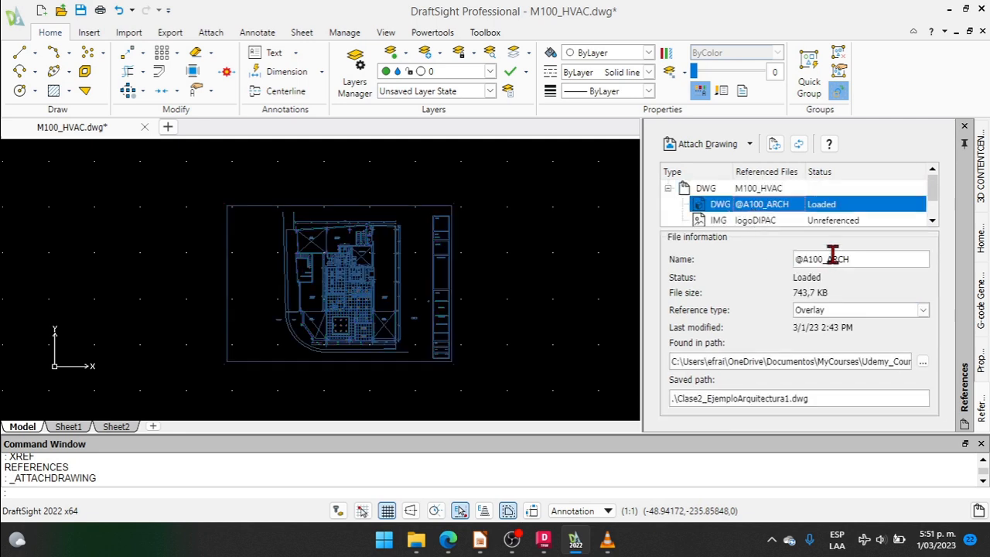
click(765, 362)
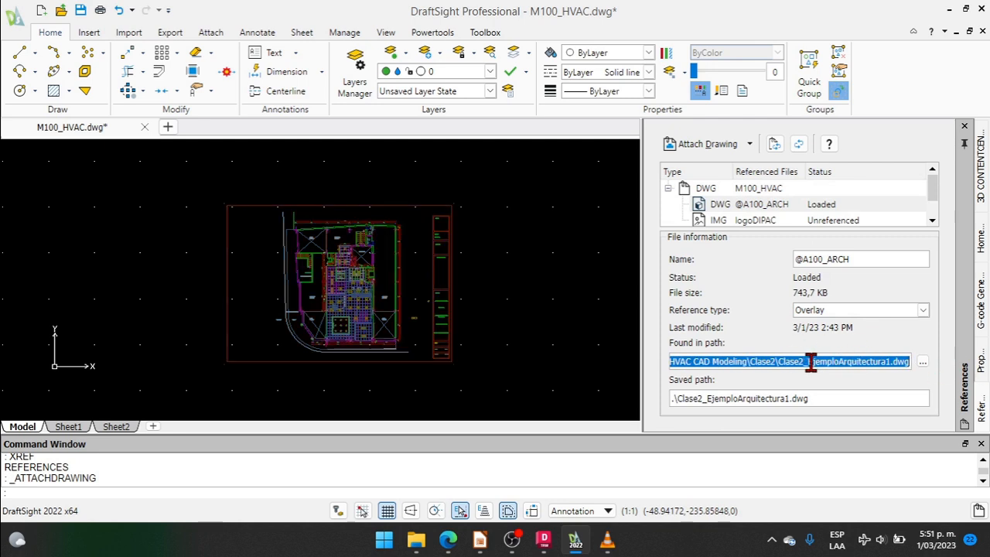
click(857, 259)
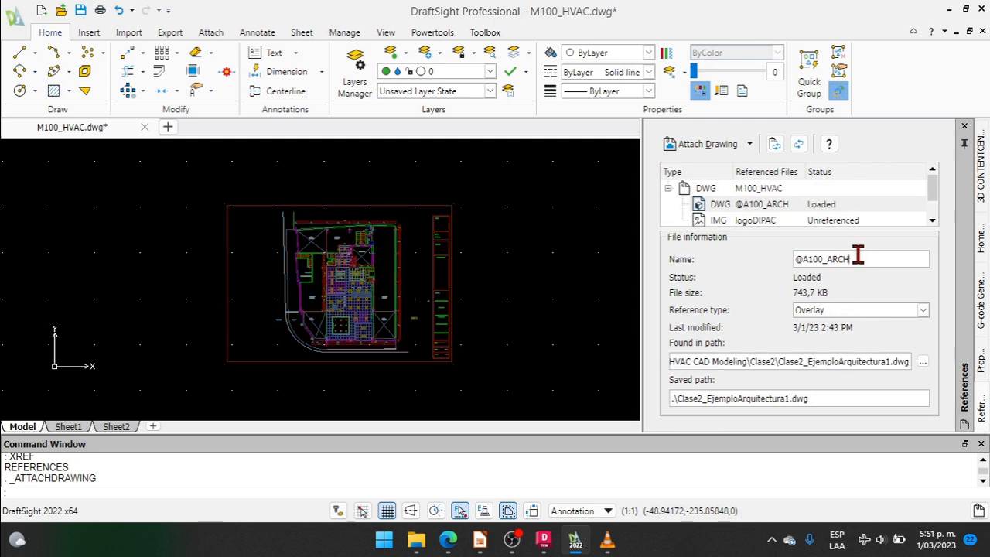
click(454, 73)
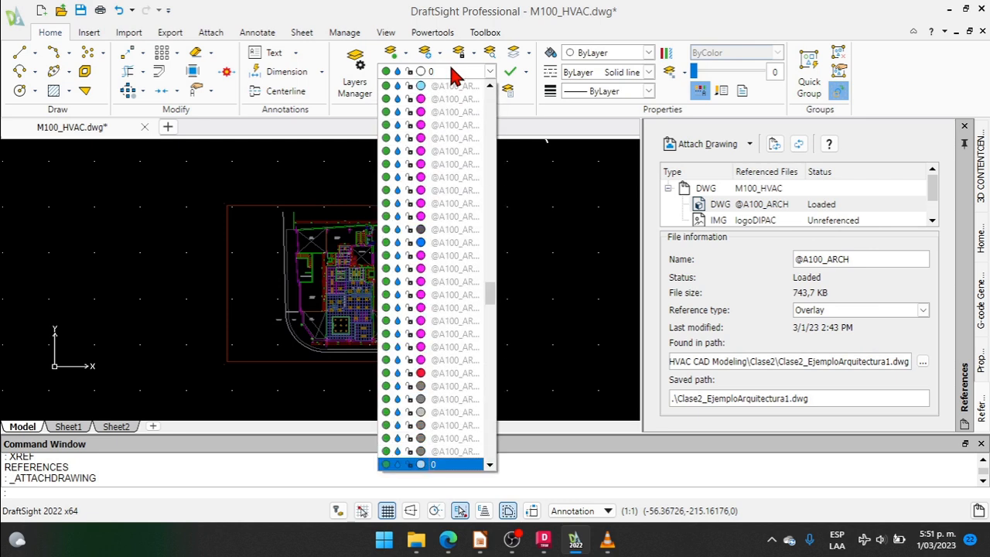
scroll(449, 138, up, 10)
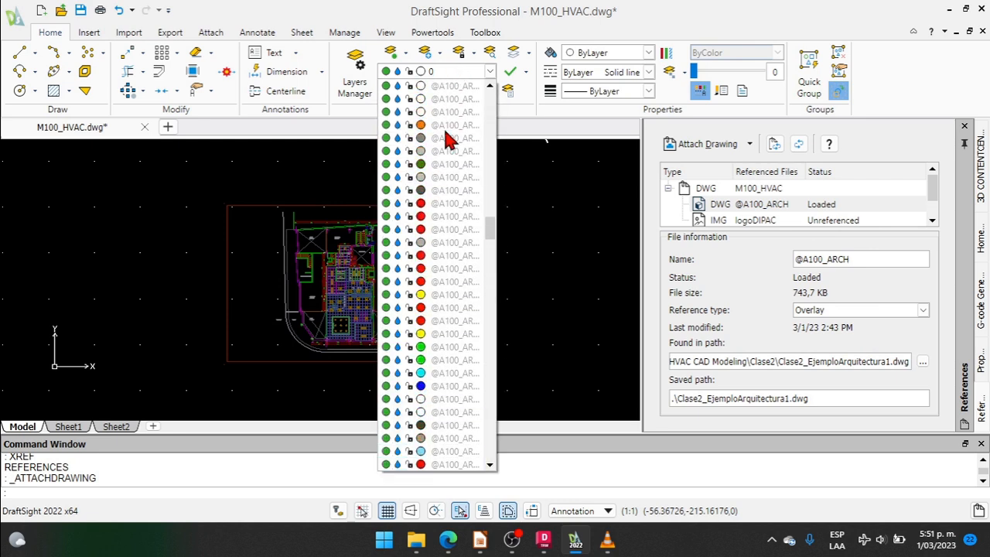
scroll(457, 139, up, 7)
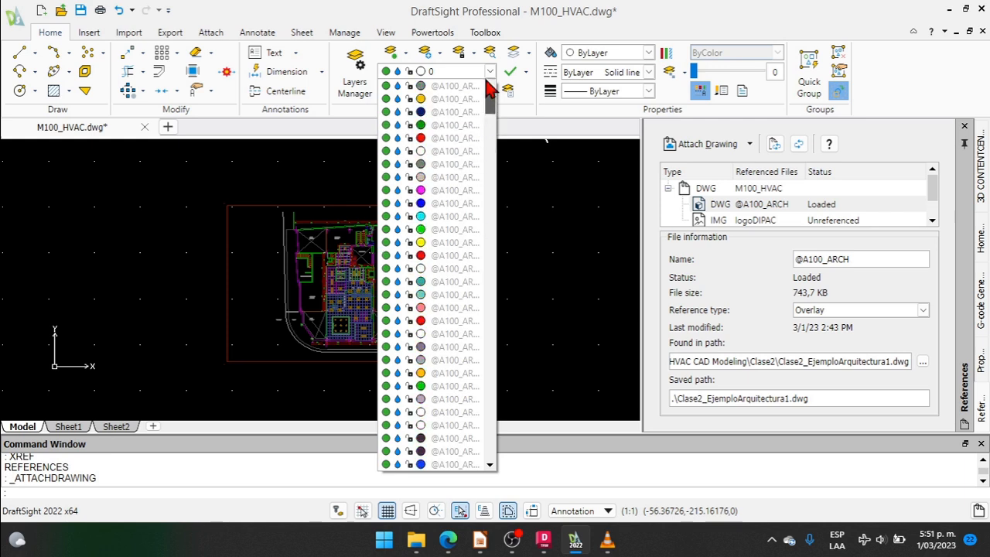
scroll(453, 112, down, 3)
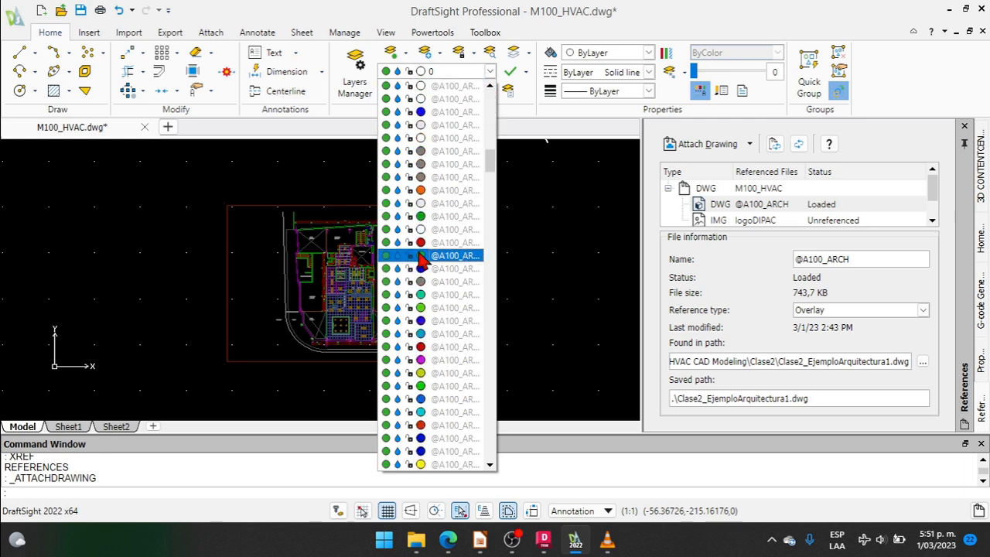
scroll(424, 252, down, 10)
scroll(424, 255, down, 7)
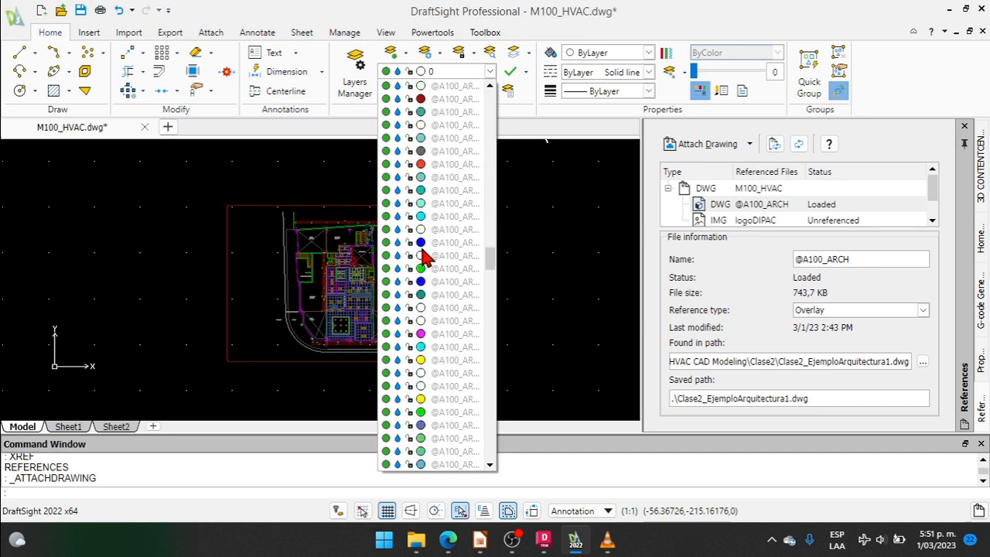
scroll(424, 255, up, 7)
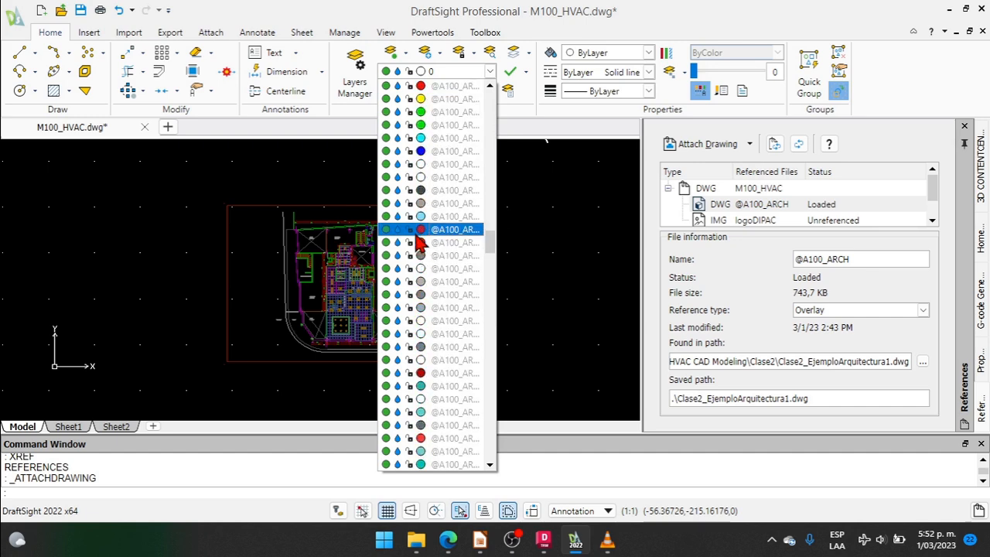
click(419, 235)
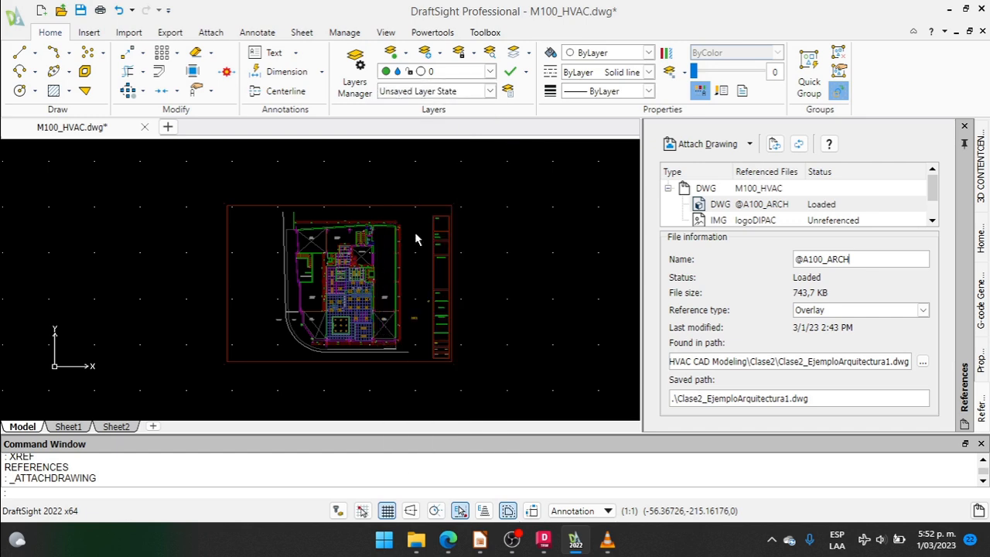
click(464, 71)
scroll(439, 146, down, 3)
drag(489, 302, 495, 78)
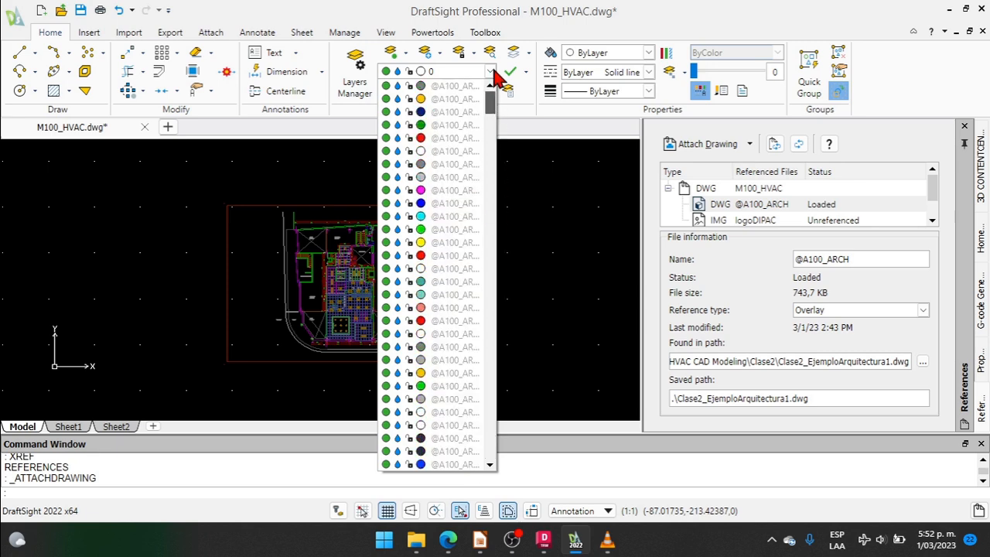
Filter the layers in the Layers Manager to All Non-Reference Layers and apply the filter
click(358, 72)
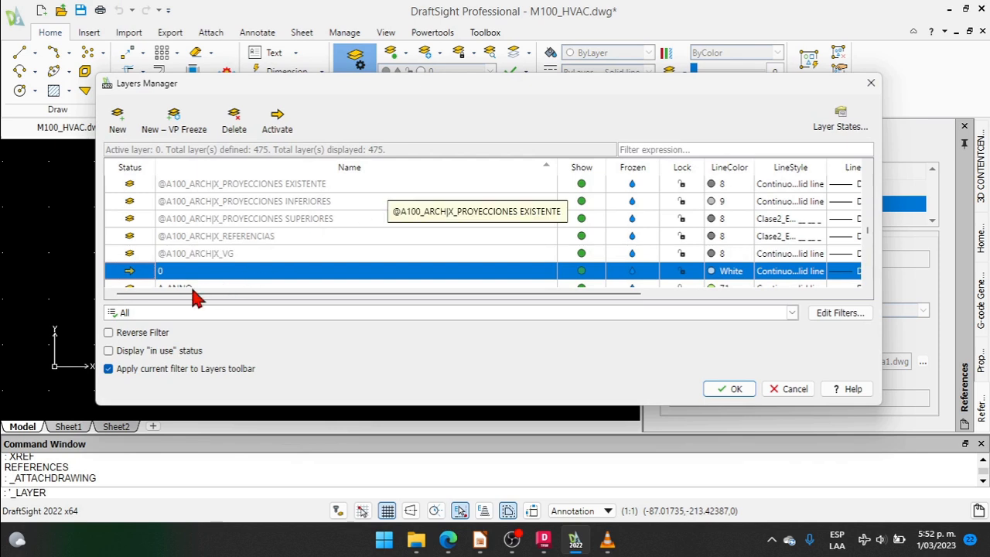
click(143, 315)
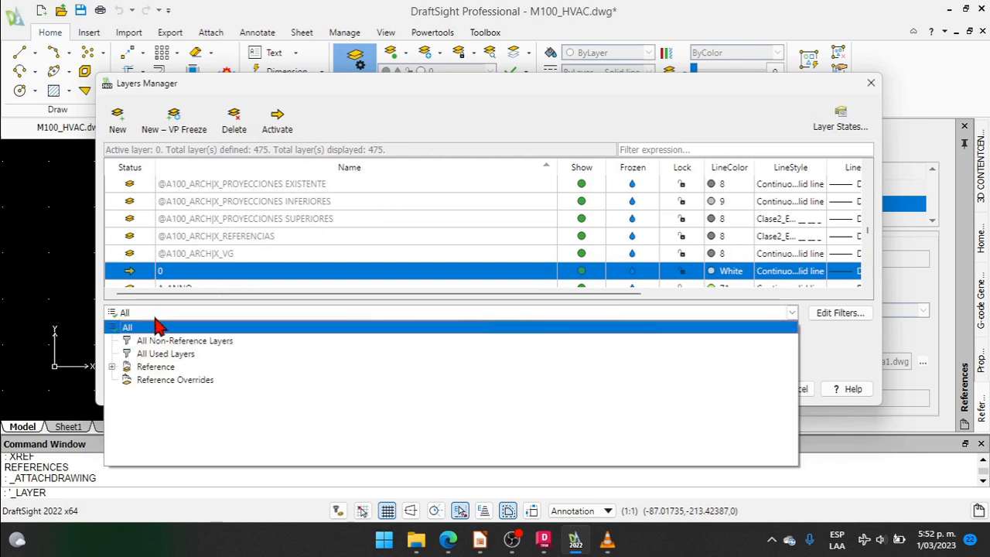
click(203, 348)
scroll(297, 227, down, 5)
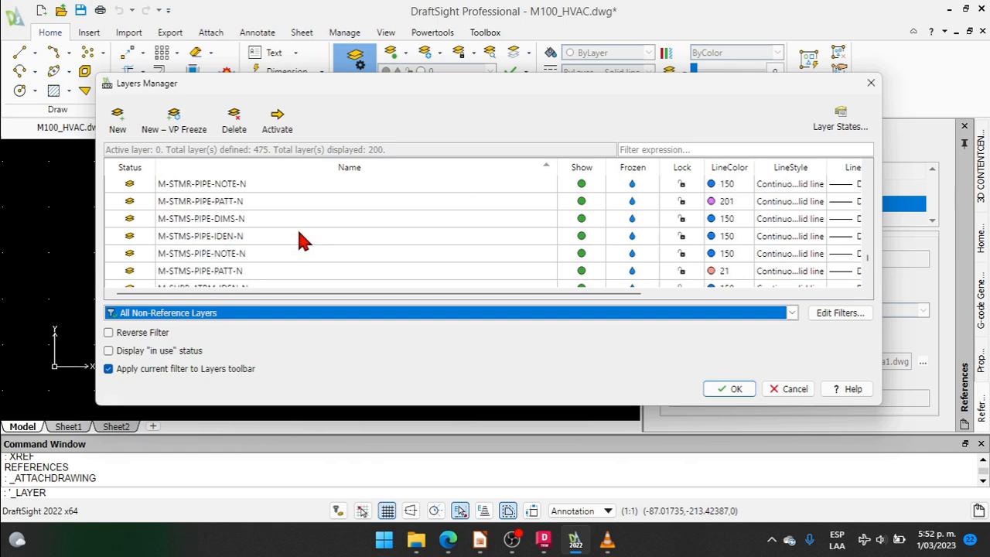
scroll(313, 229, up, 15)
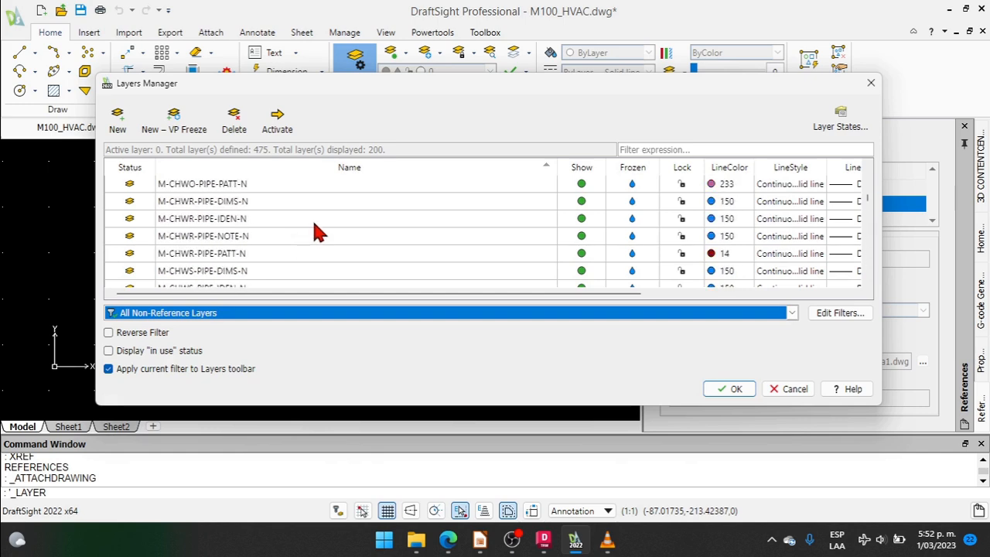
click(729, 388)
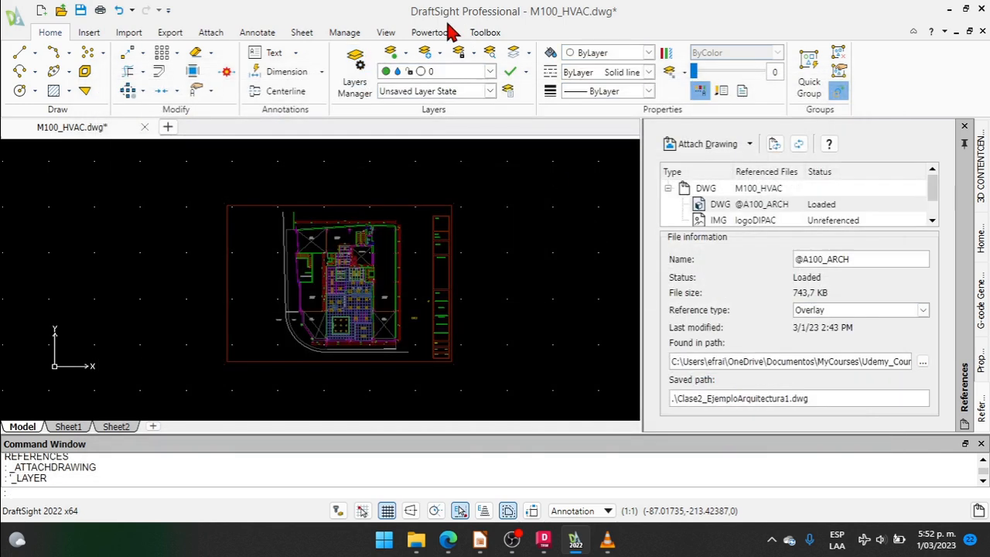
Review the filtered layer list for the drawing's own HVAC template layers
click(427, 75)
scroll(424, 174, down, 15)
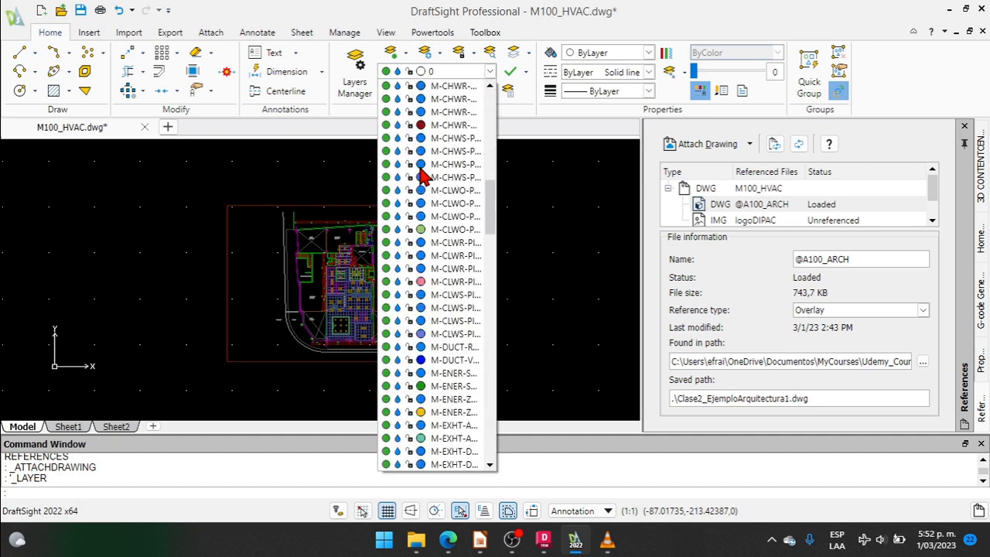
scroll(424, 174, down, 20)
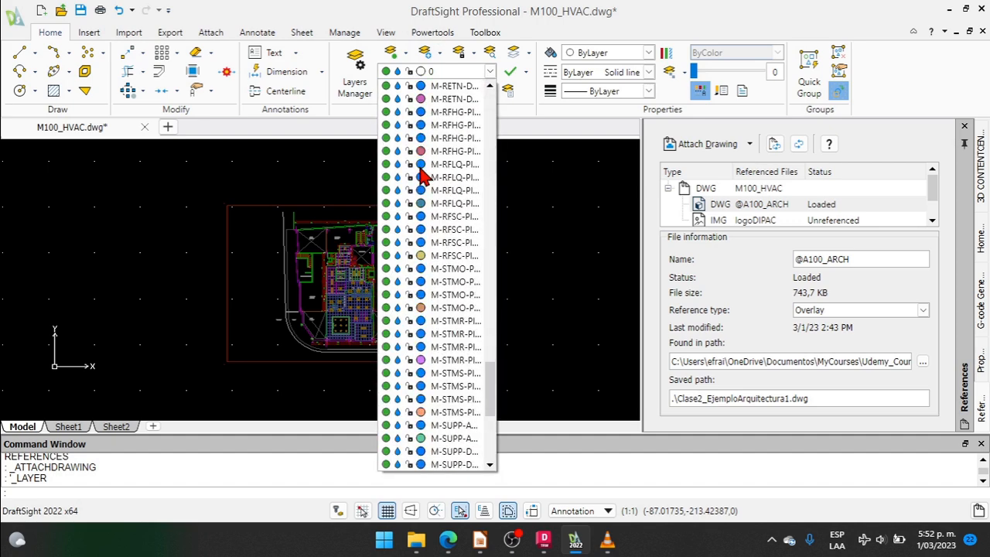
scroll(424, 174, up, 20)
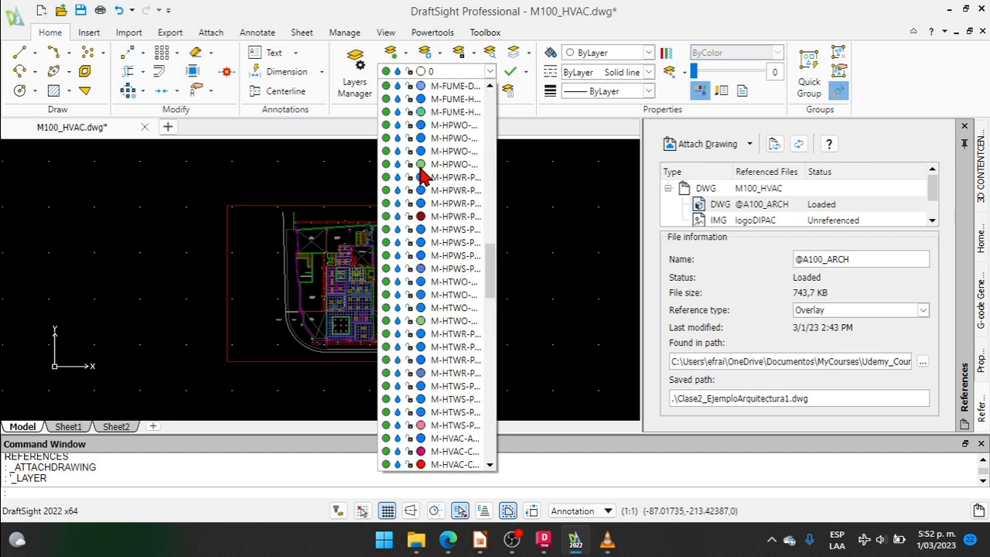
scroll(424, 176, up, 20)
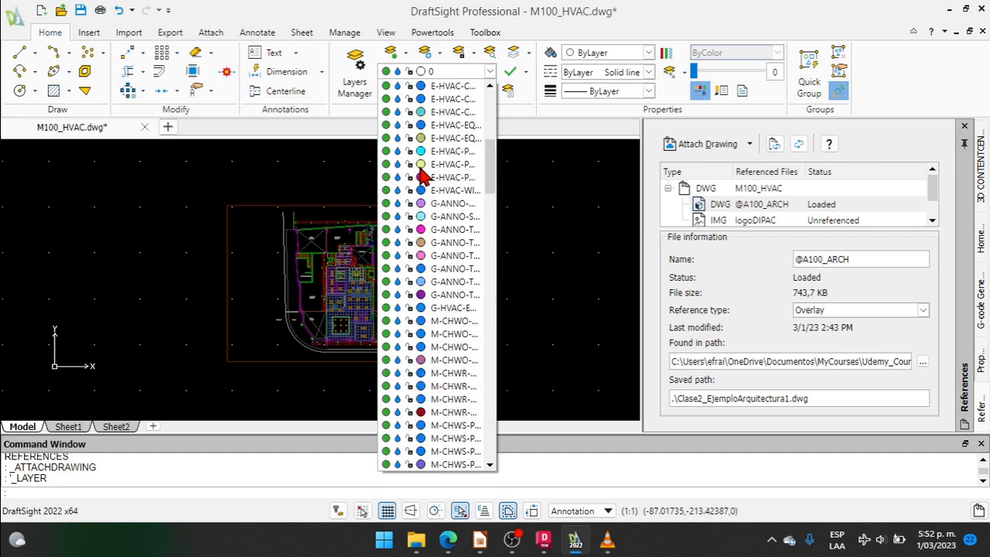
Reset the layer filter to All in the Layers Manager
click(359, 74)
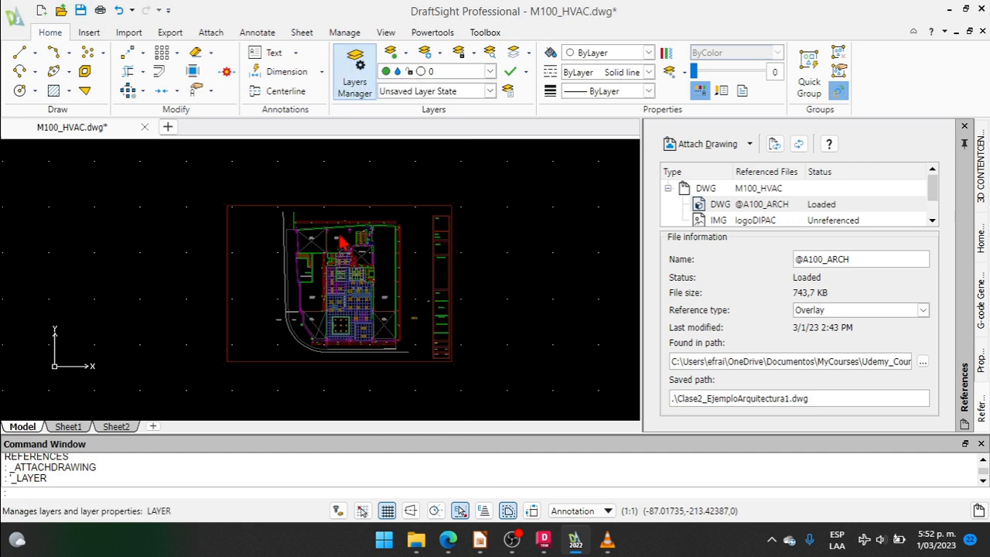
click(357, 70)
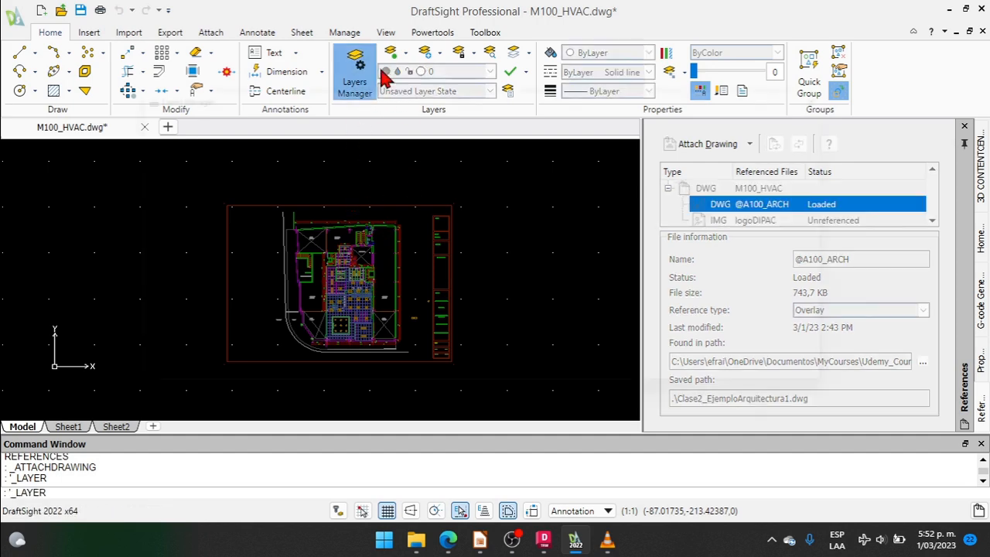
click(159, 312)
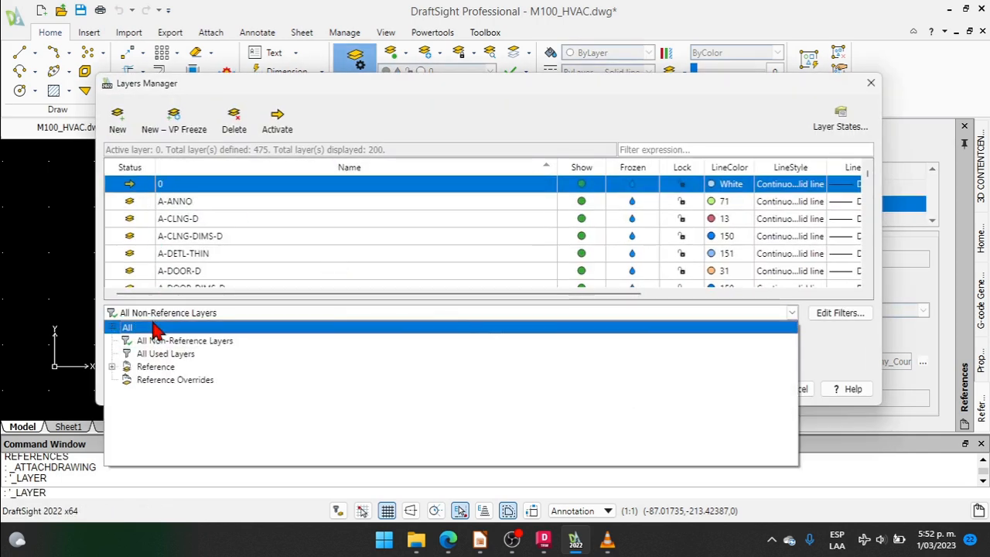
click(155, 331)
Filter the Layers Manager list with the expression .* and go through the matching reference layers
click(676, 149)
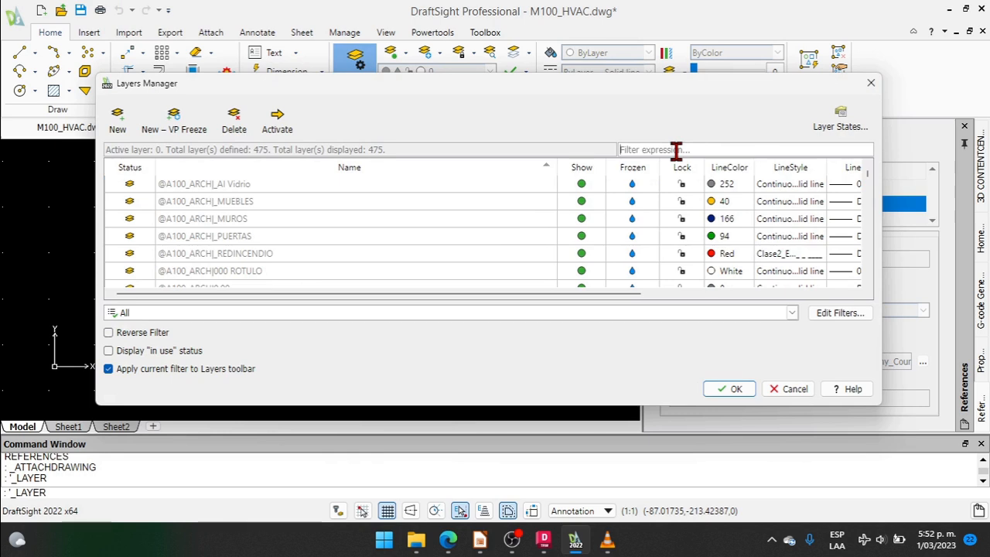
text(.)
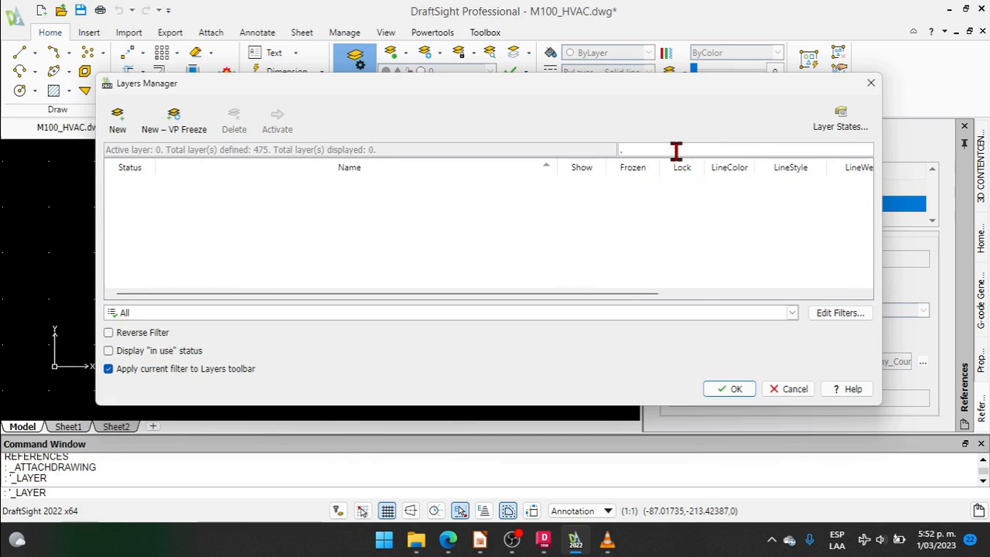
text(*)
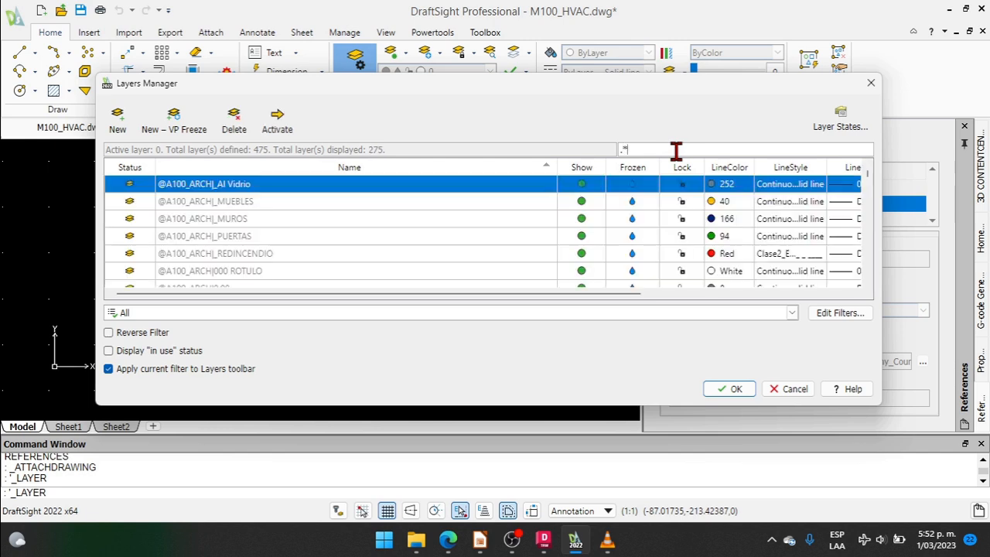
scroll(474, 204, down, 10)
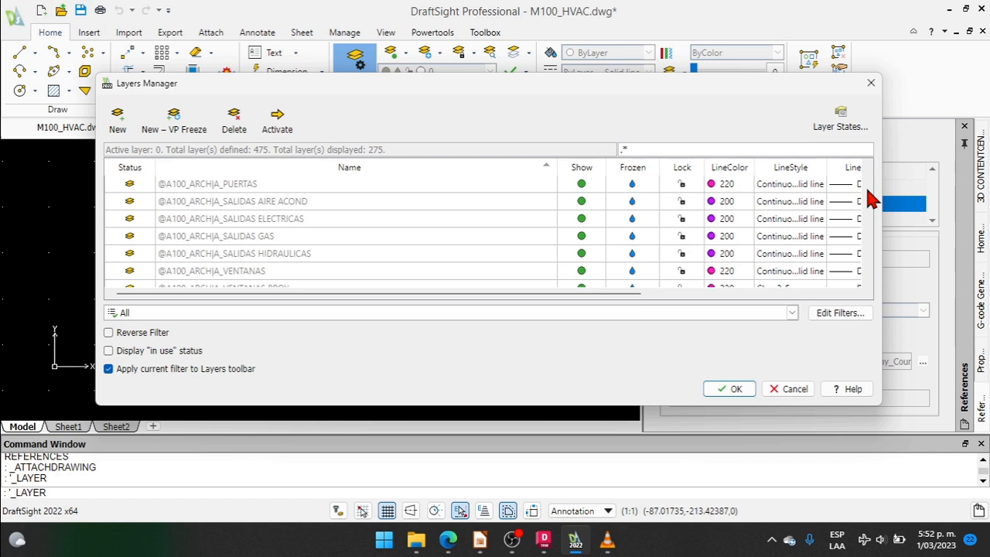
scroll(869, 200, up, 5)
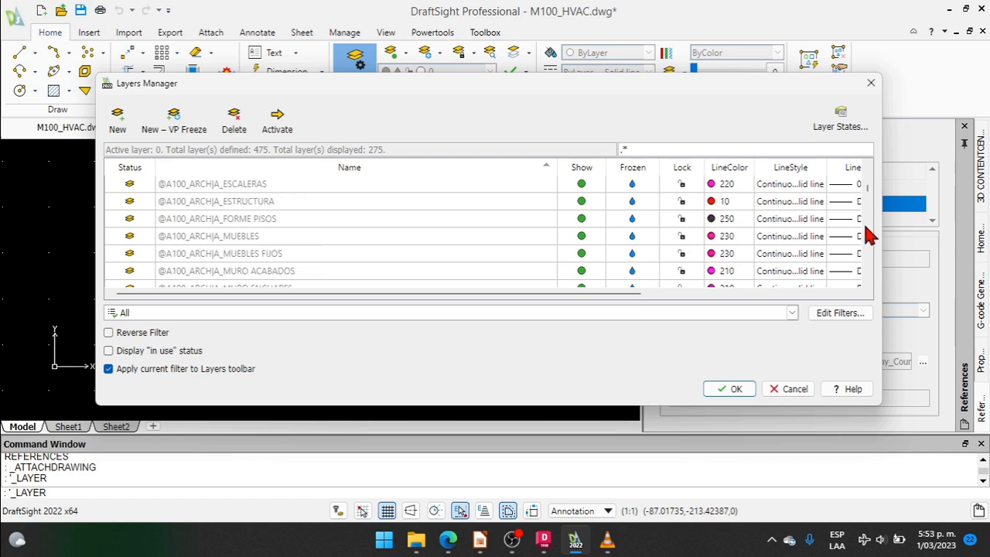
scroll(867, 275, down, 5)
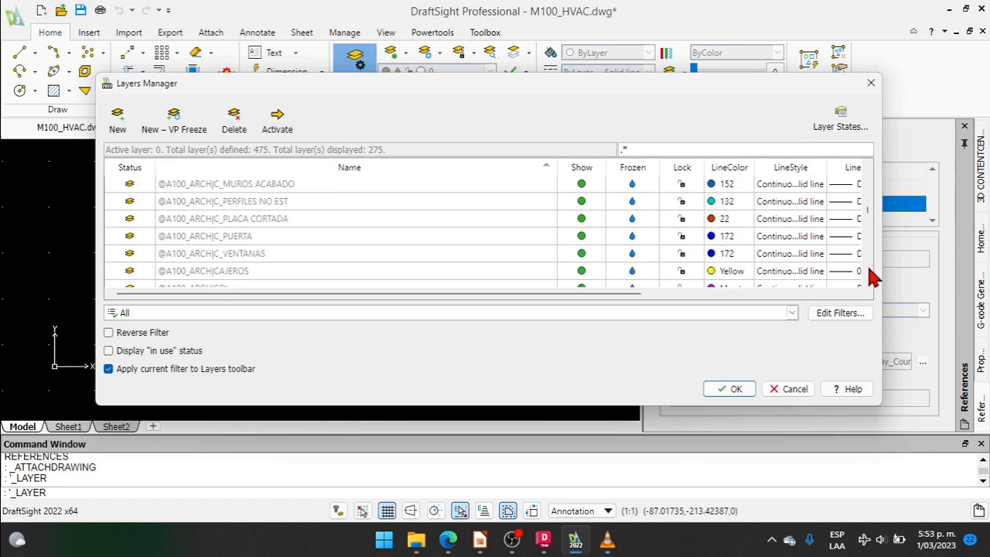
scroll(869, 275, down, 10)
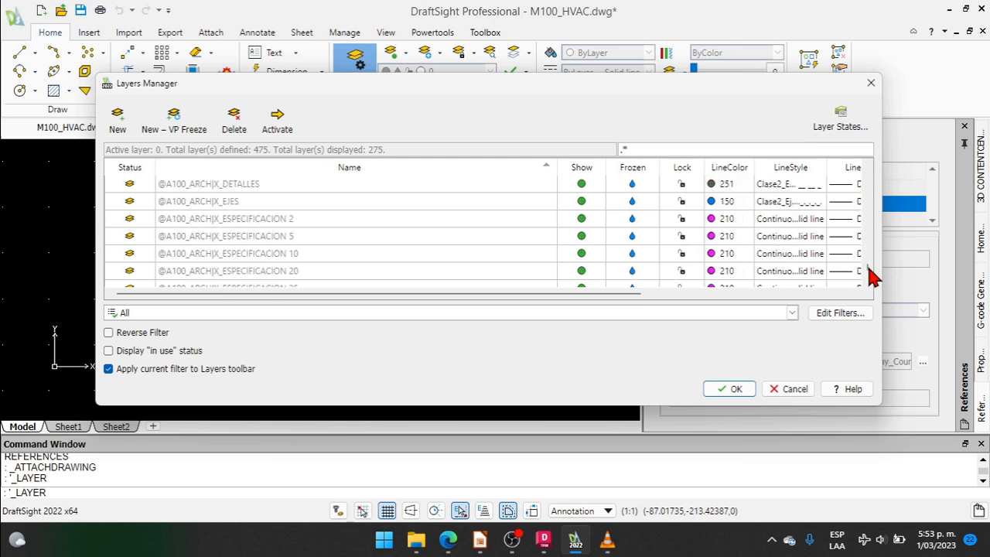
scroll(685, 276, down, 5)
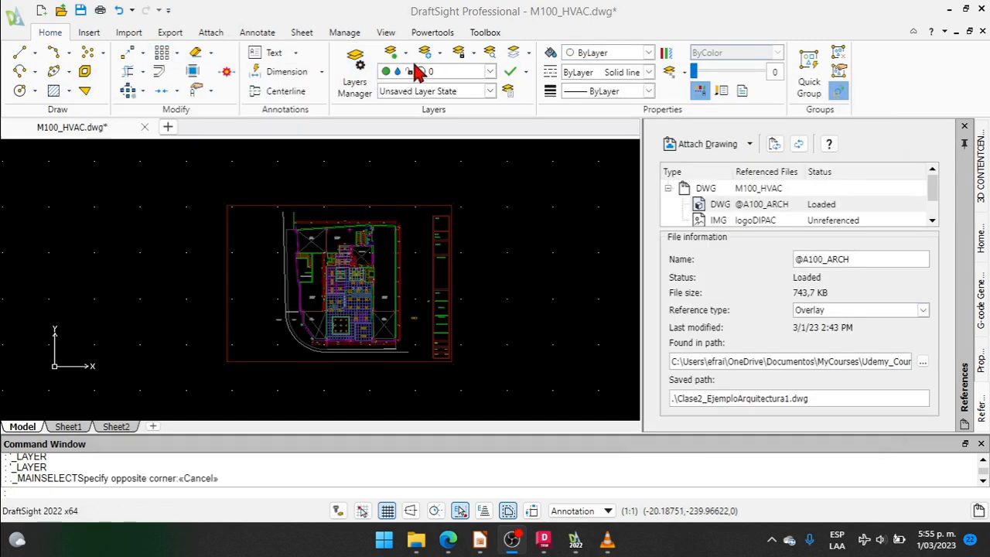
Check which layers the layer list offers with the filter expression applied
click(418, 71)
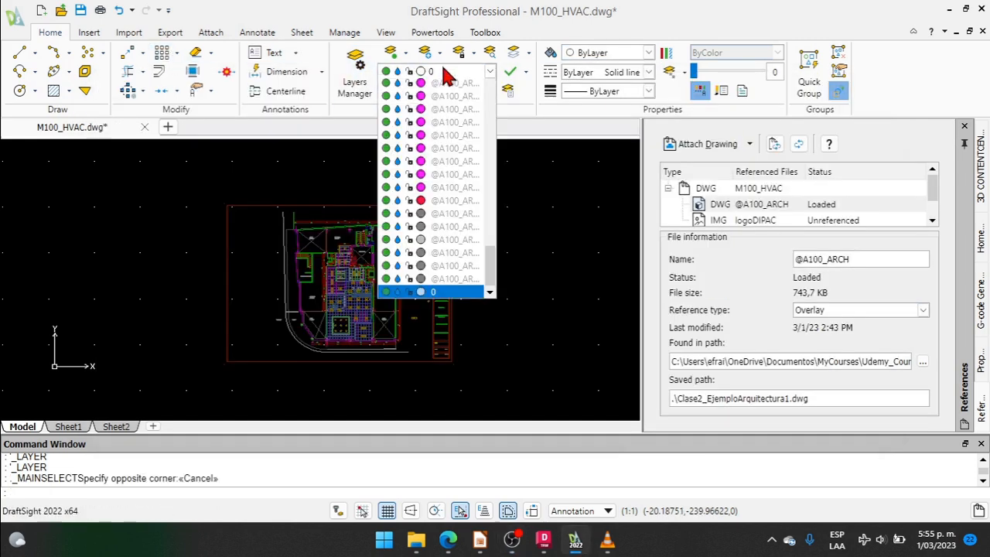
scroll(422, 163, up, 10)
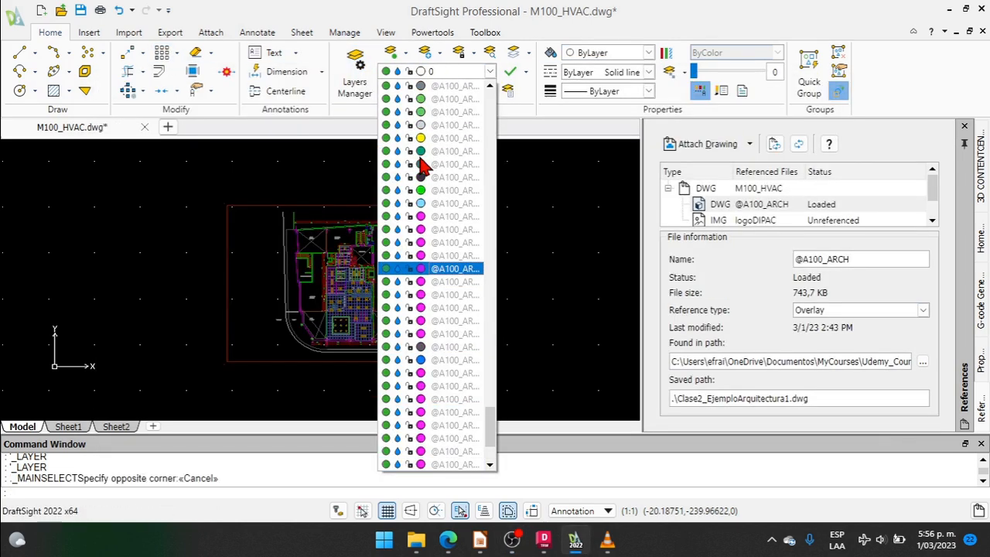
scroll(421, 163, up, 10)
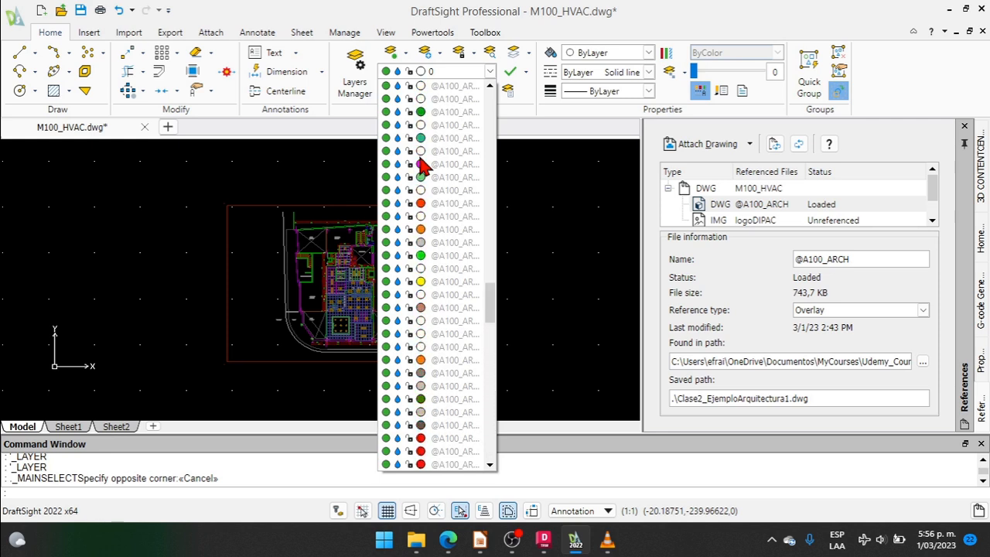
scroll(437, 166, up, 10)
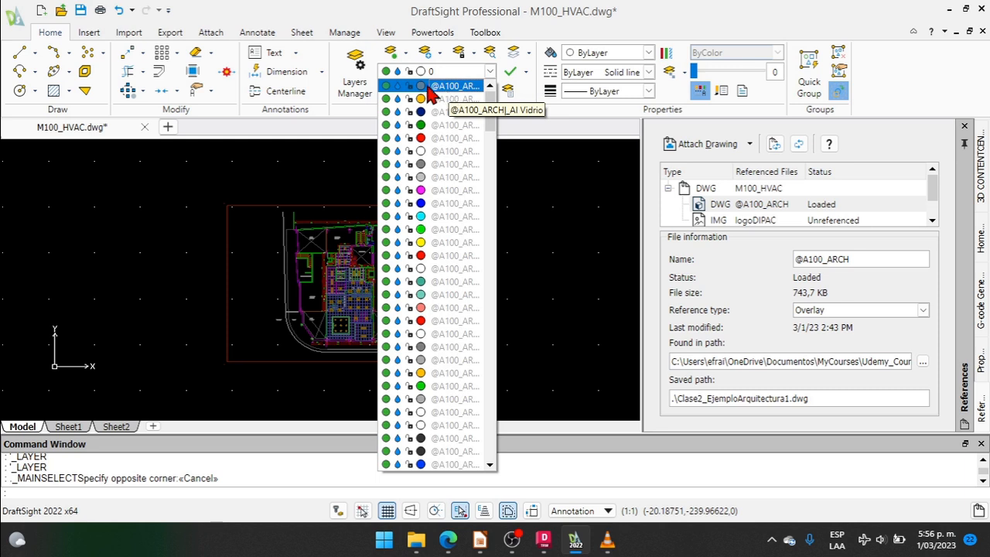
click(344, 125)
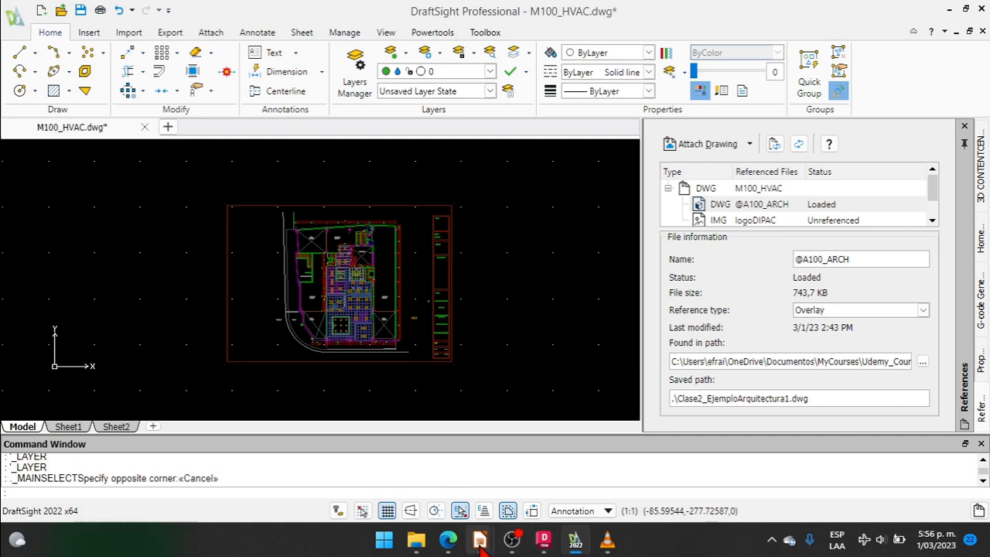
Switch to the running LibreOffice presentation and consult the slide ORGANIZACIÓN DE CAPAS on layer filter groups
mouse_move(480, 538)
mouse_move(453, 487)
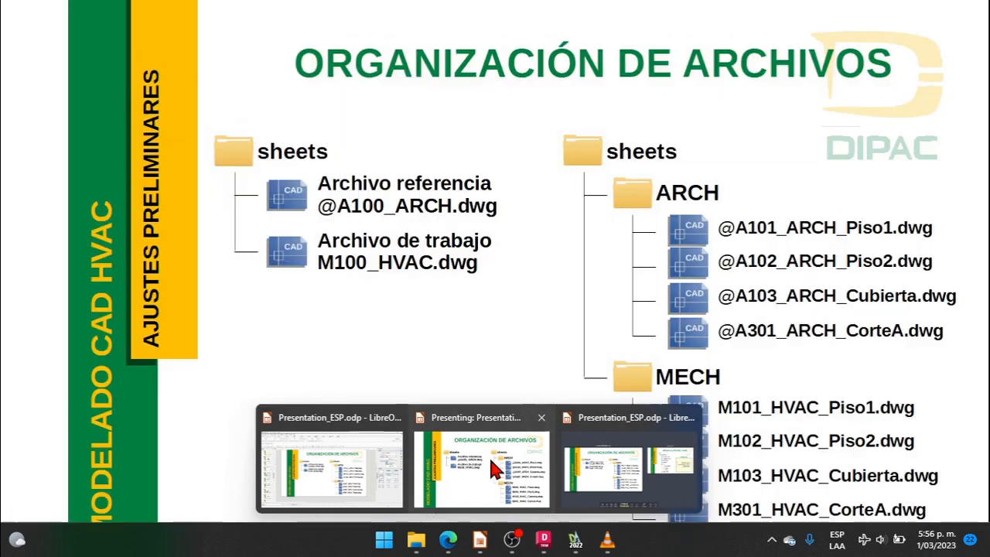
click(464, 467)
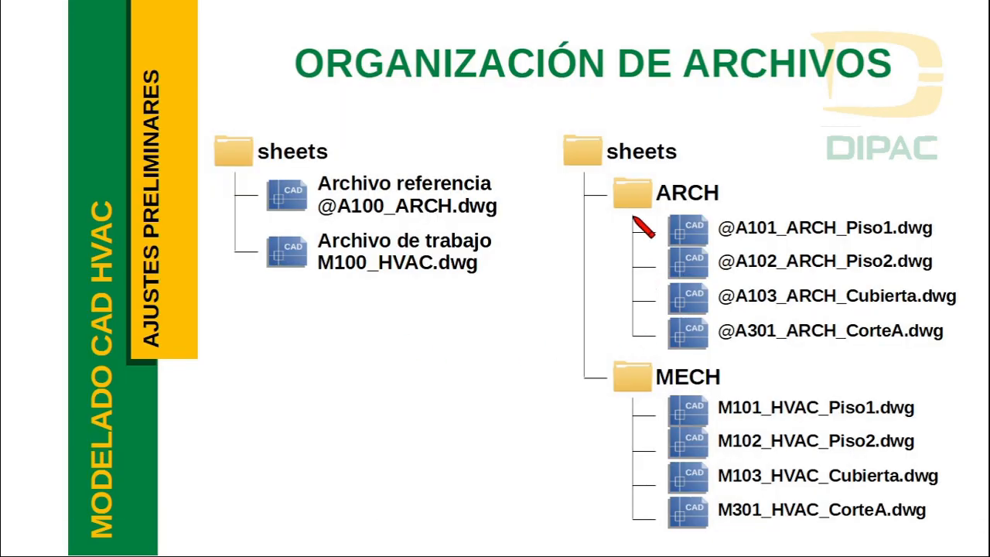
key(Right)
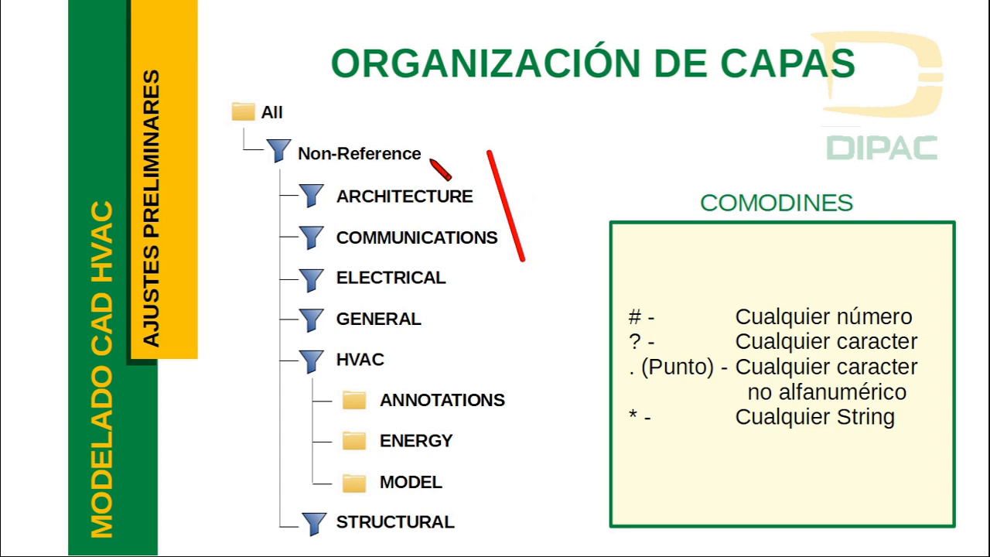
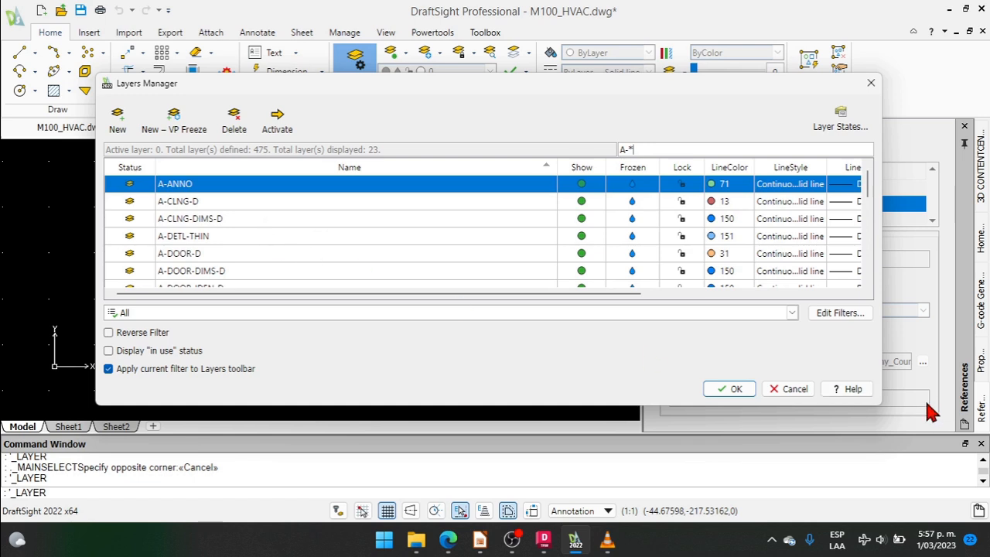
Add a group filter named ARCHITECTURE under All Non-Reference Layers in the layer filters
click(843, 317)
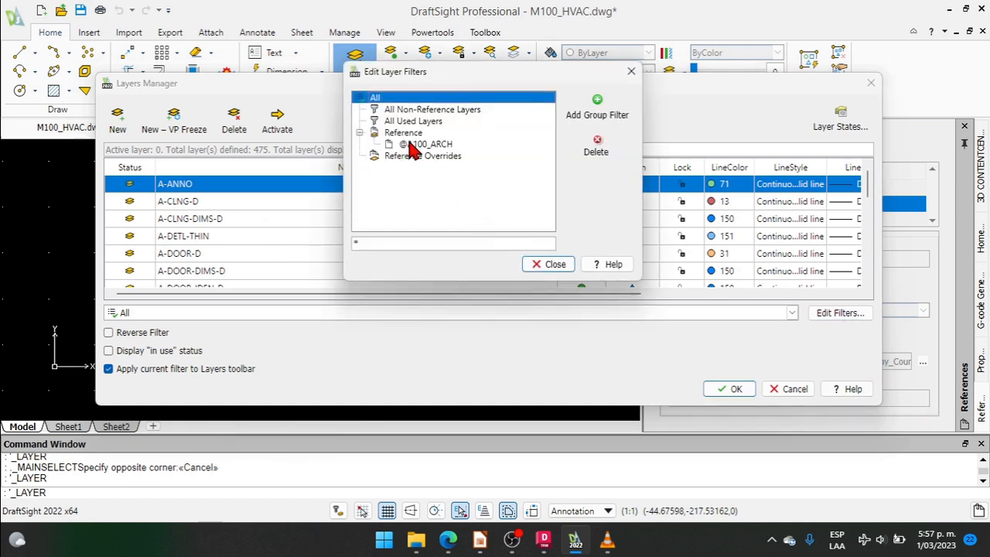
click(407, 111)
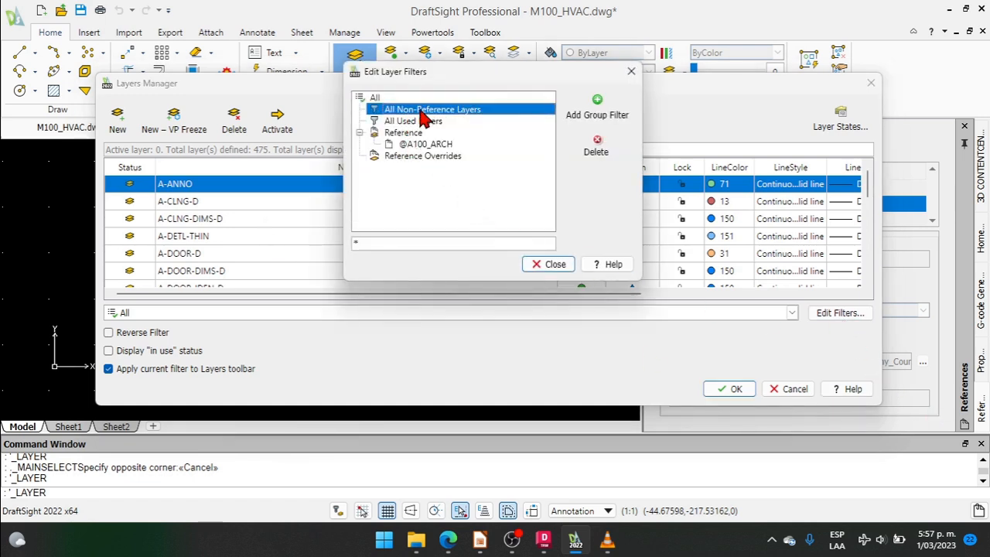
click(591, 112)
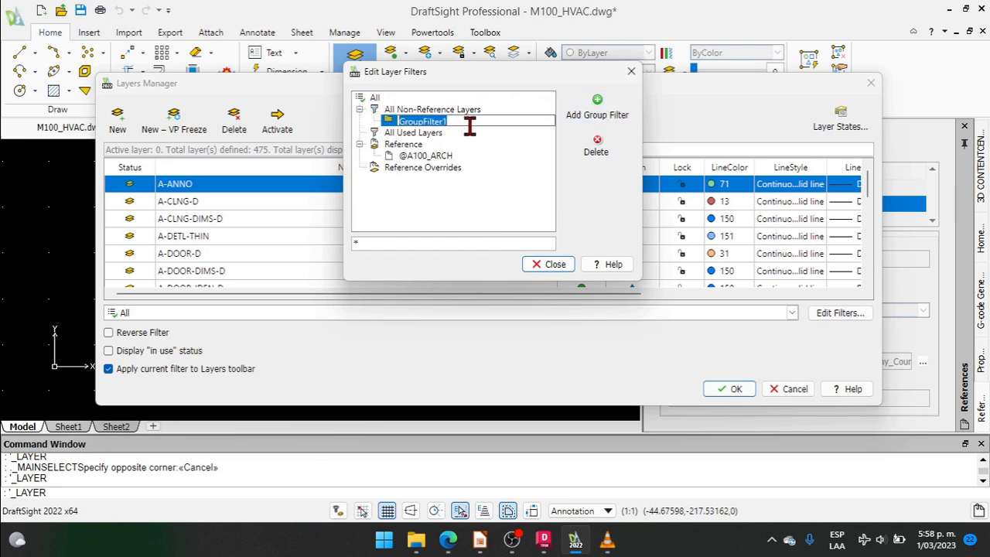
text(ARCHI)
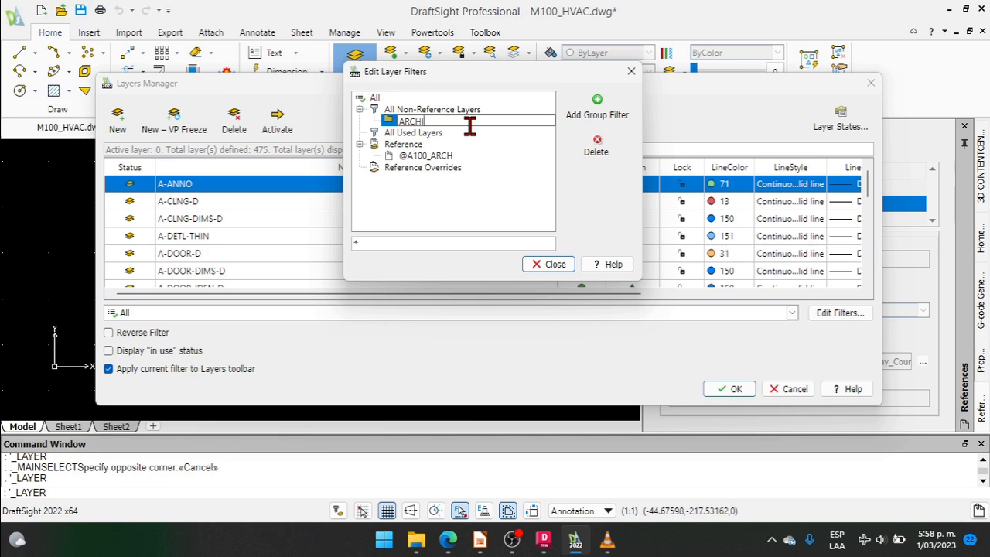
text(TECTURE)
key(Return)
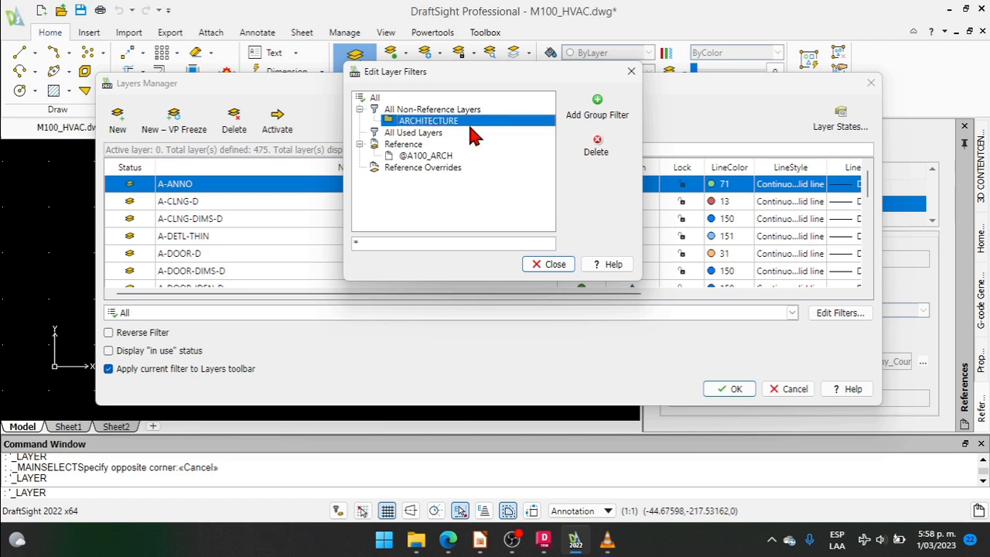
click(545, 264)
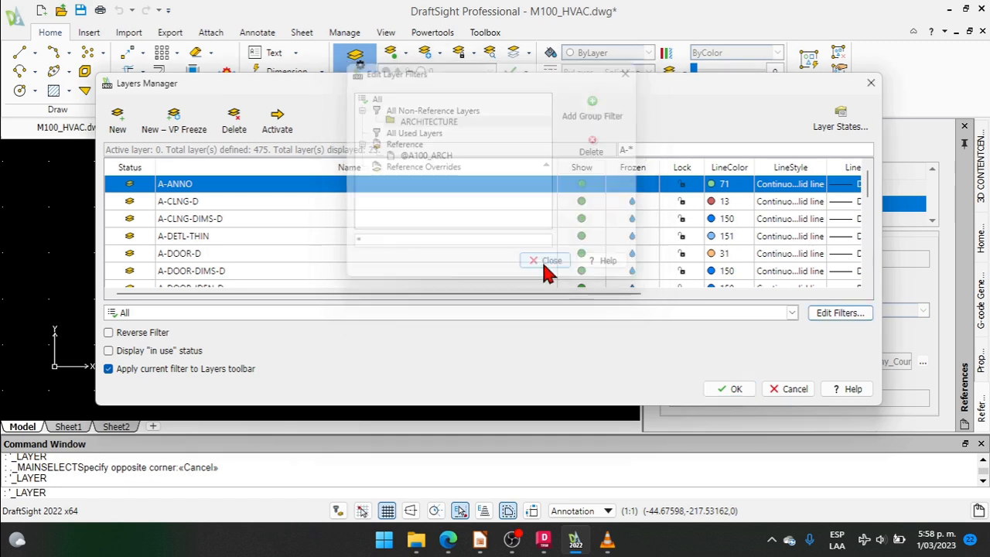
Select all the listed A-* layers and set the Layers Manager filter to All Non-Reference Layers
scroll(272, 224, down, 6)
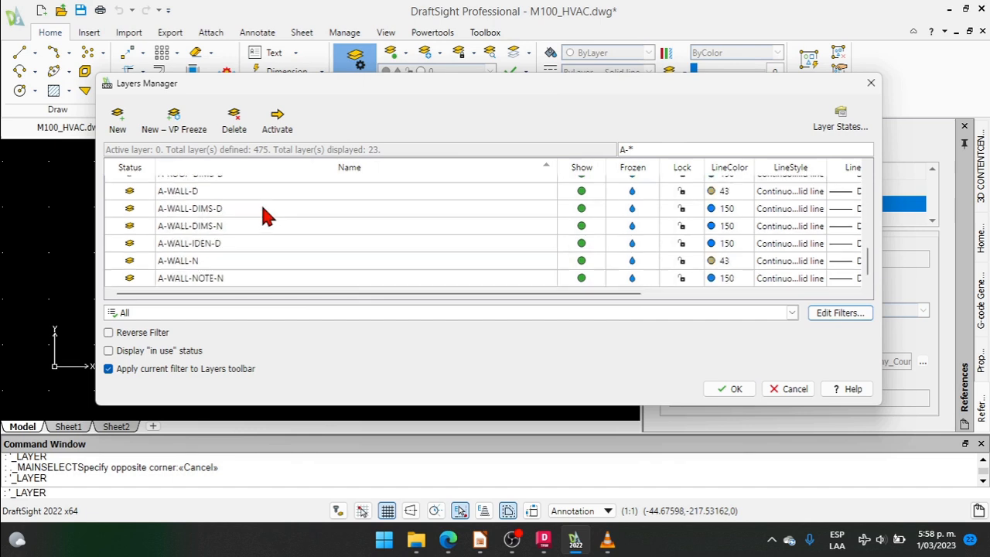
click(232, 276)
key(ctrl+a)
scroll(239, 237, up, 6)
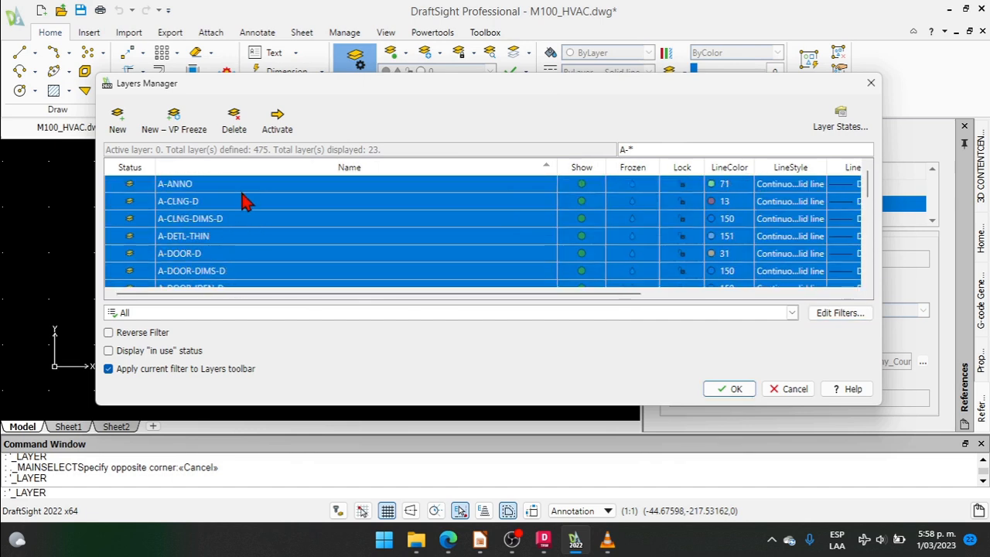
drag(263, 193, 263, 232)
click(121, 309)
click(112, 334)
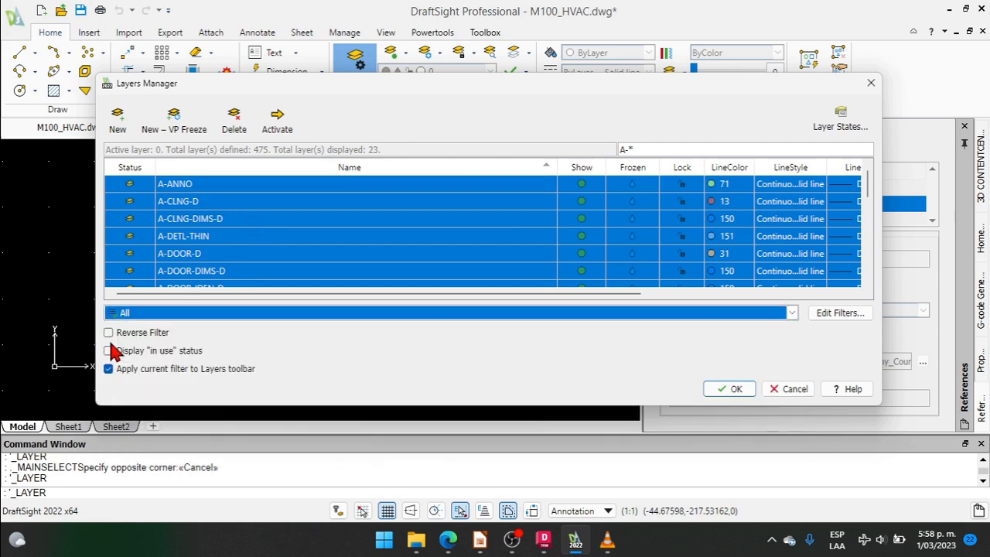
click(118, 314)
click(124, 338)
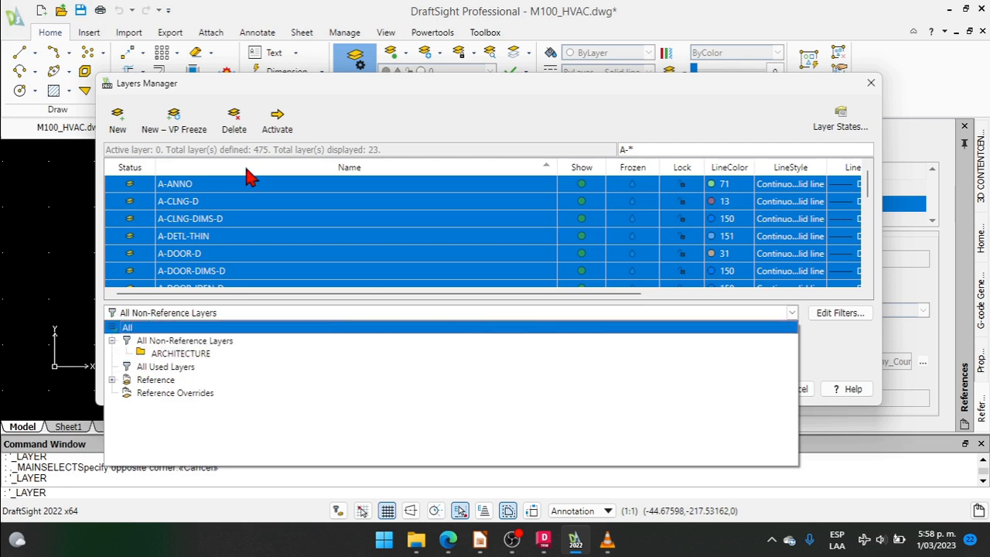
Assign the layers from A-ANNO to A-WALL-NOTE-N to the ARCHITECTURE group, with that group as the active filter, and accept the changes
click(236, 201)
click(237, 188)
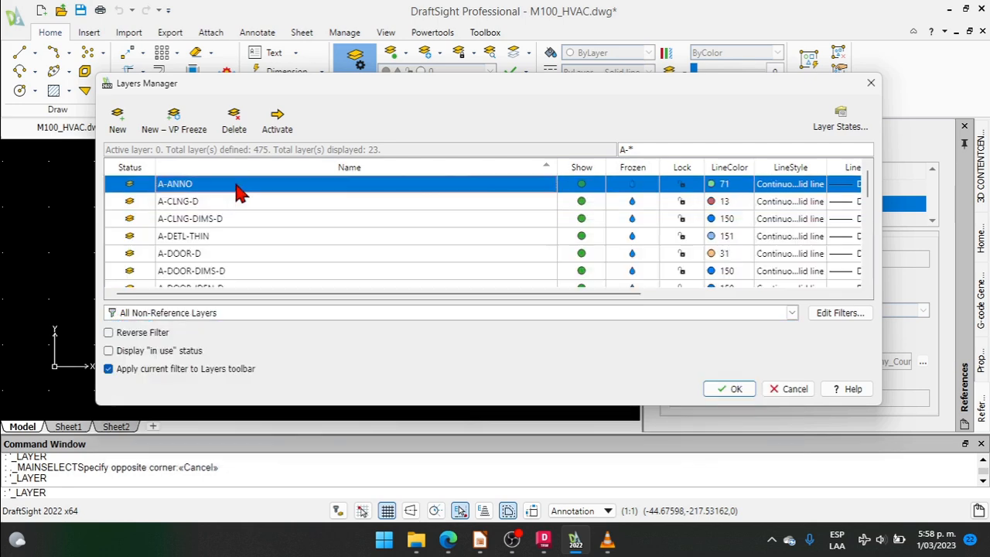
scroll(241, 263, down, 6)
shift+click(235, 279)
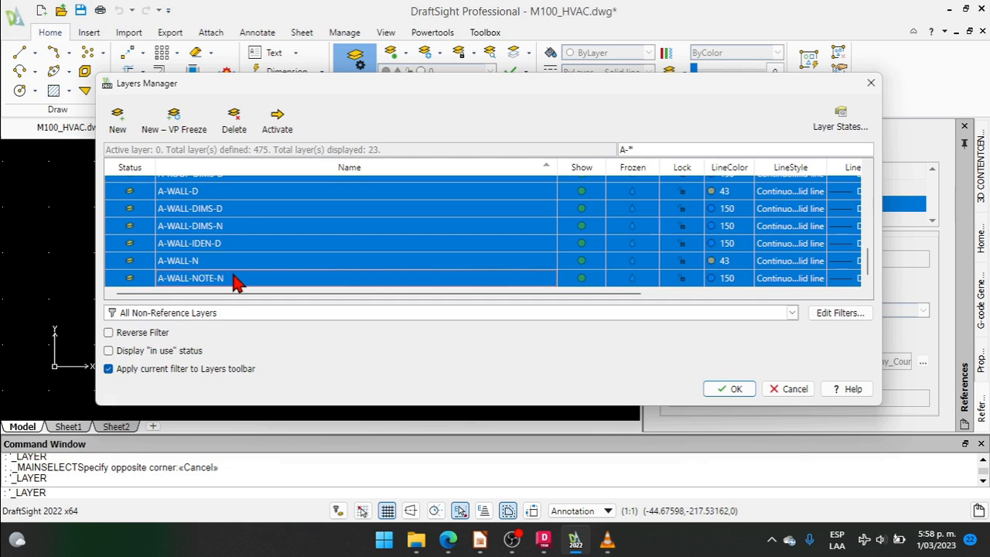
drag(235, 280, 184, 353)
click(251, 228)
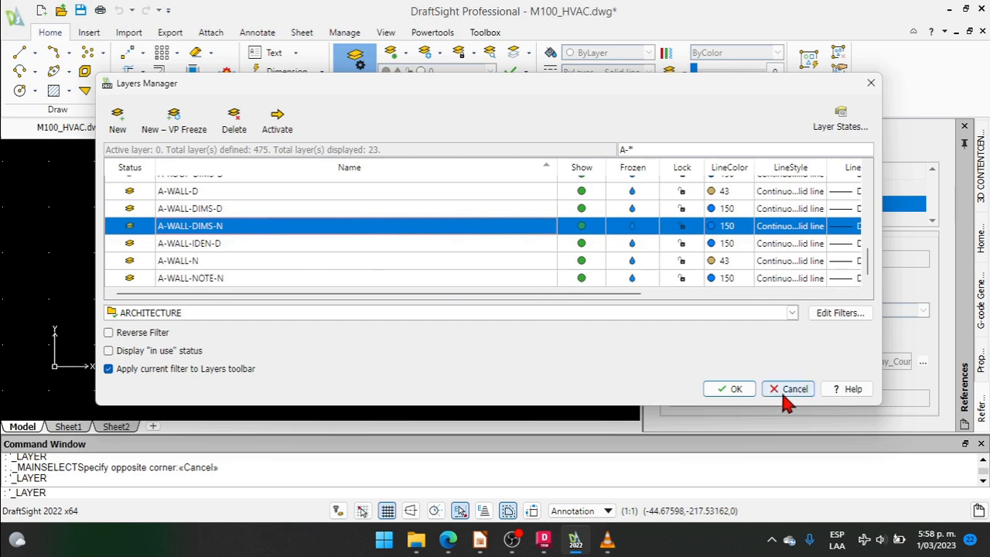
click(736, 391)
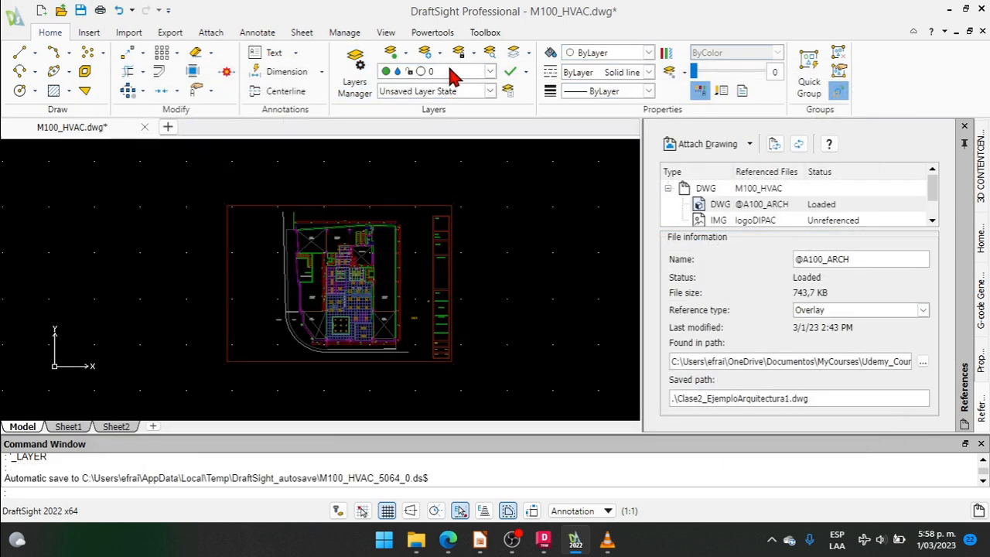
Check the drawing's layer list under the ARCHITECTURE filter and reopen the Layers Manager with that group selected
click(456, 72)
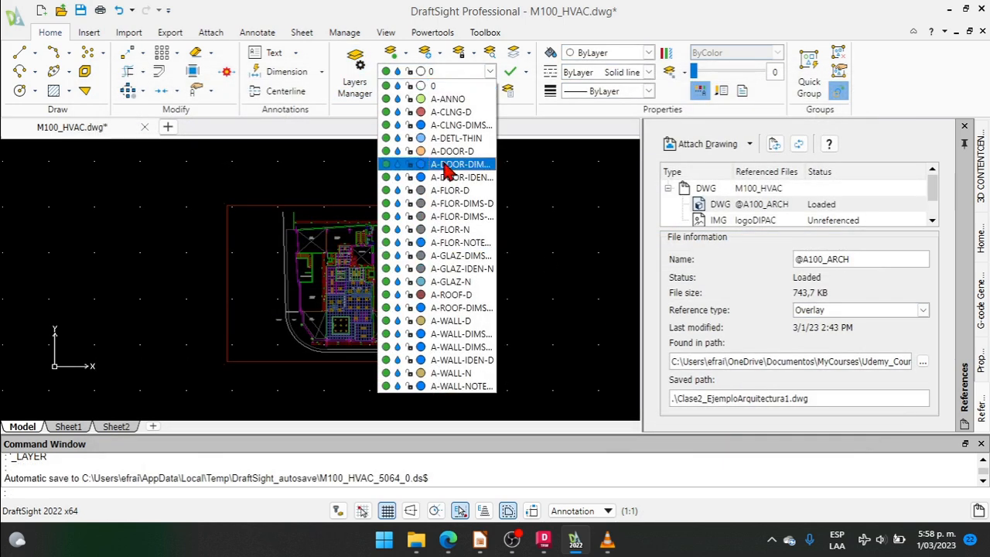
click(357, 78)
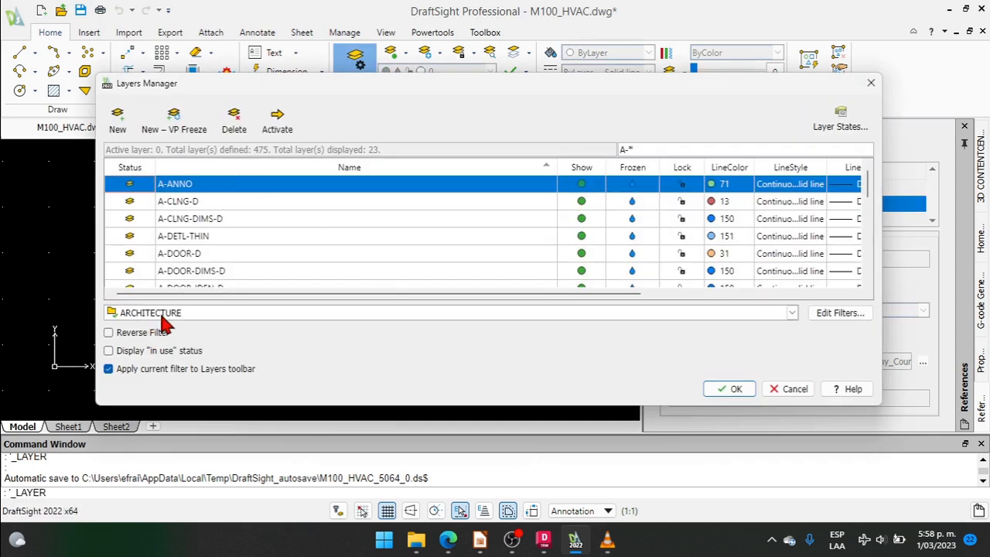
click(162, 315)
click(174, 354)
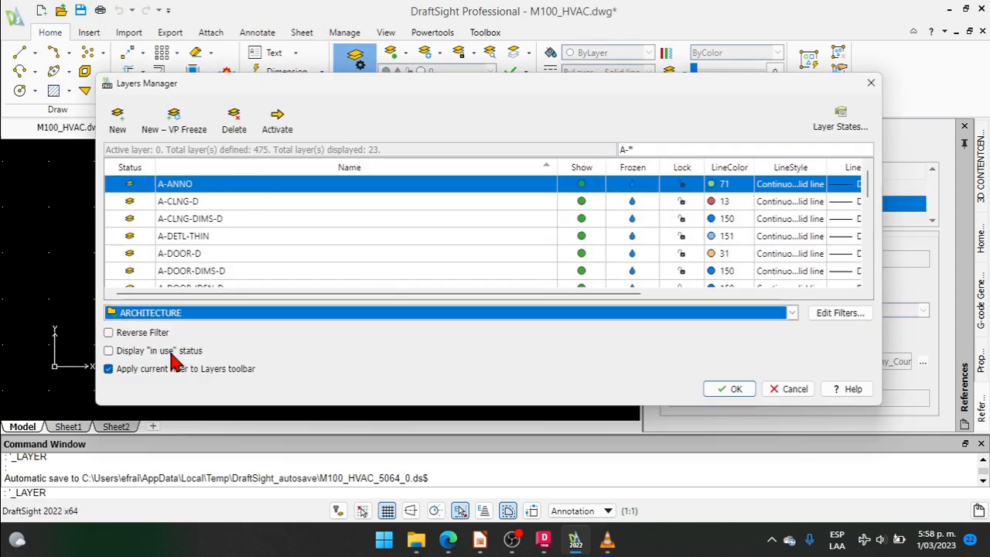
Consult the layer organization slide in the presentation again and return to DraftSight
key(alt+Tab)
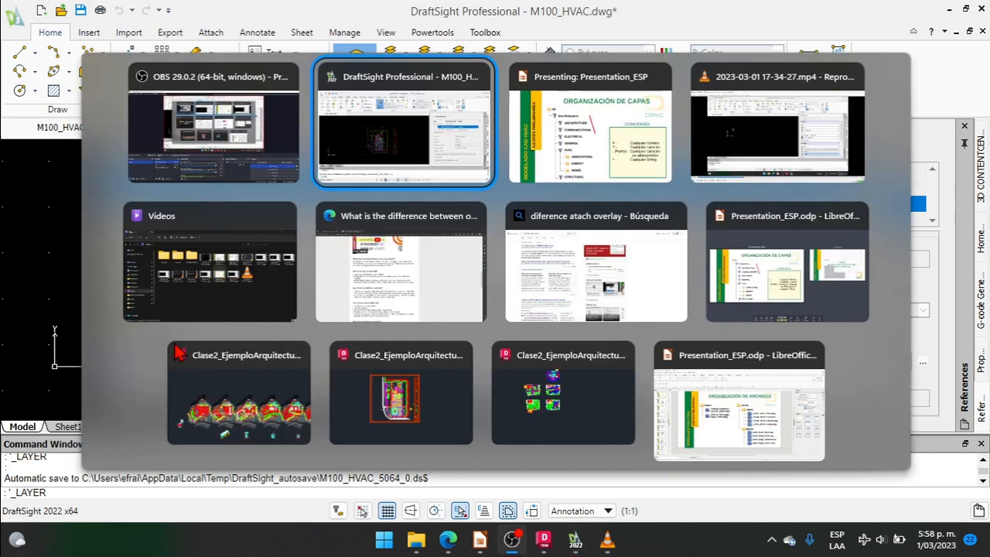
key(alt+Tab)
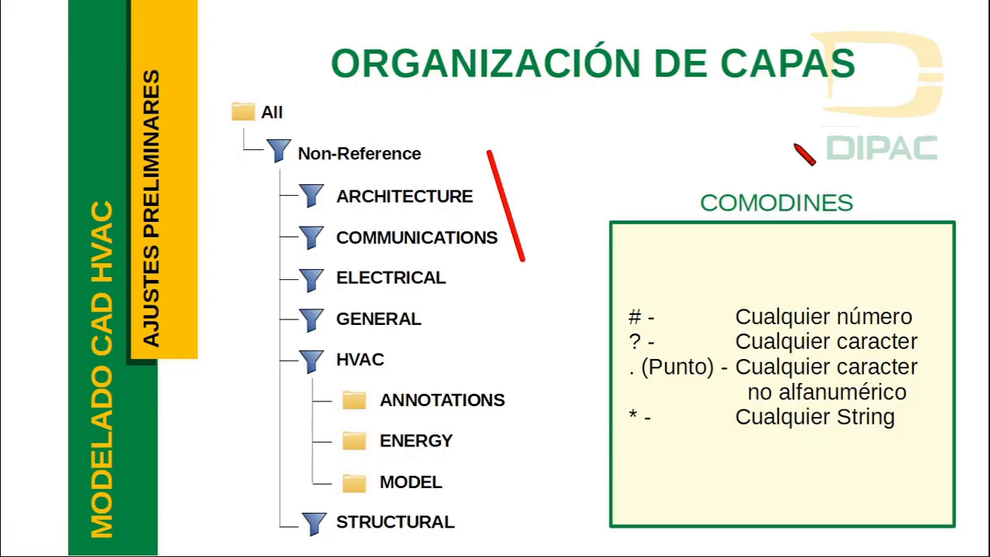
key(alt+Tab)
key(alt+Tab)
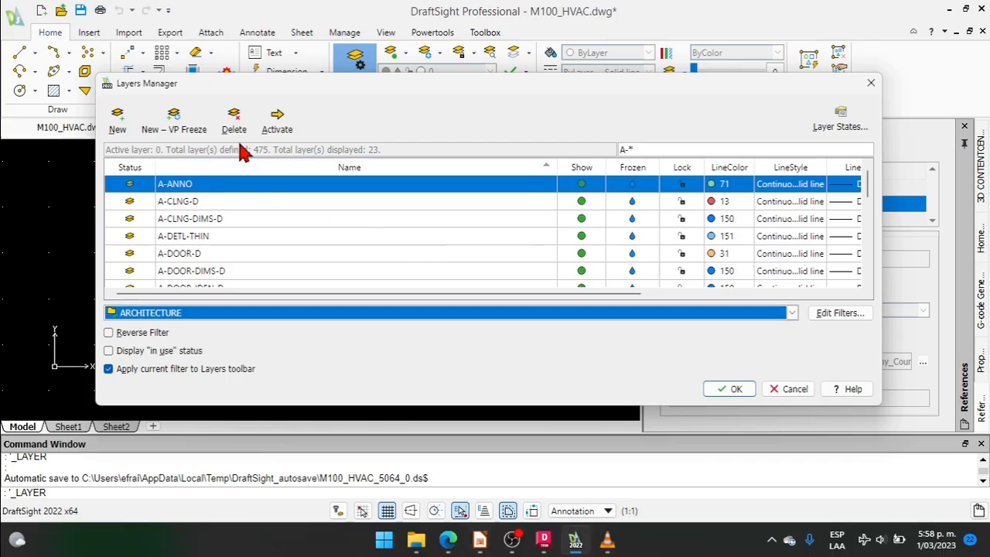
Set the layer filter to All Non-Reference Layers and filter the layer names with T-*
click(166, 312)
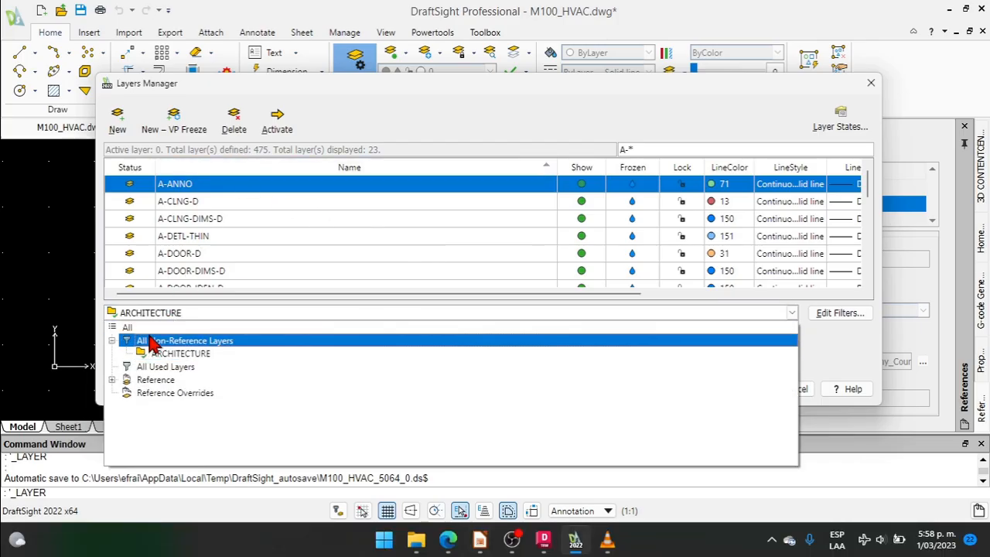
click(152, 342)
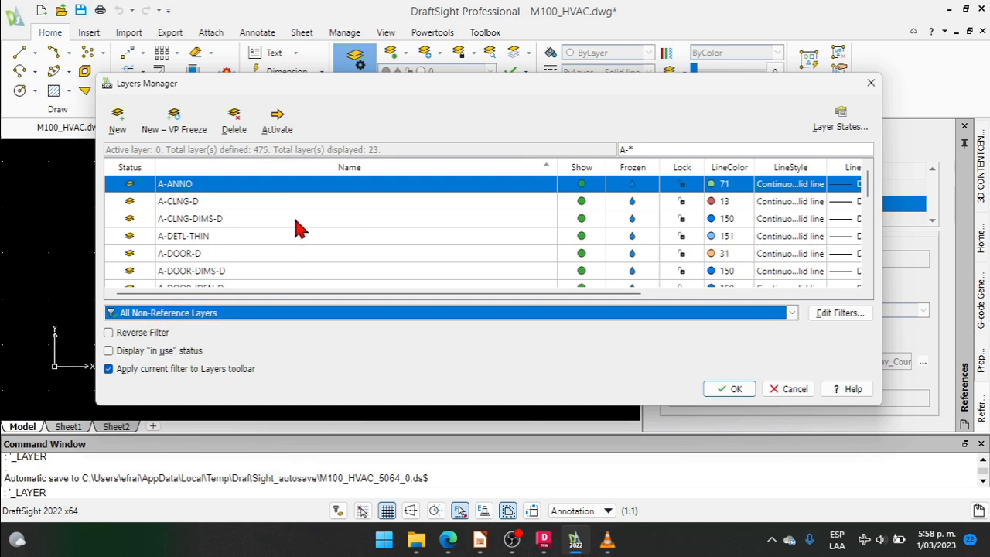
click(632, 149)
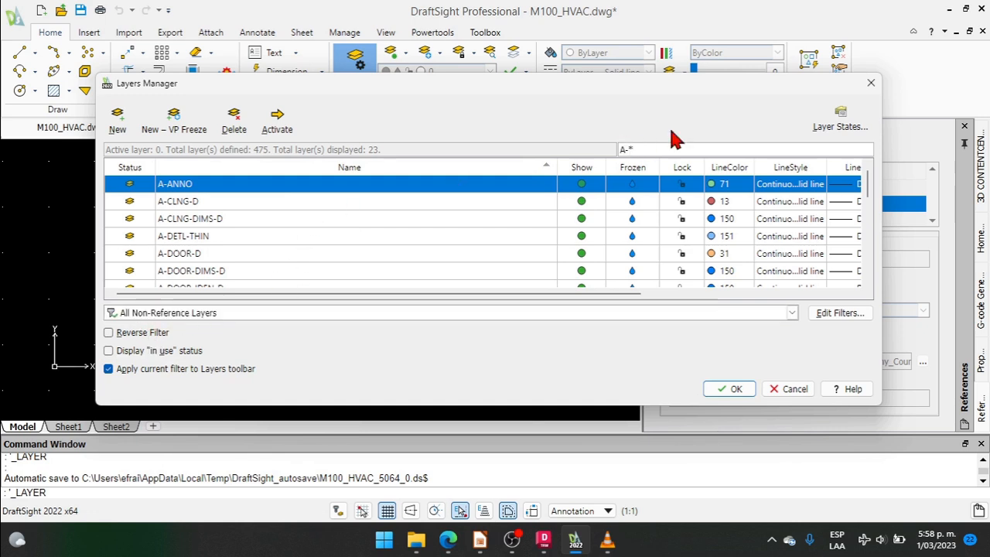
key(BackSpace)
text(T)
key(BackSpace)
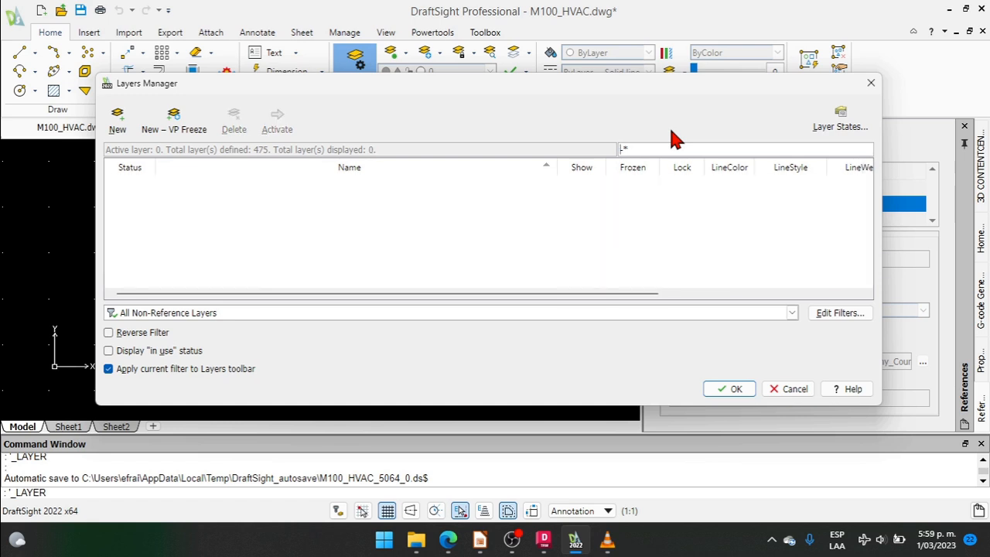
text(T-)
scroll(539, 212, down, 2)
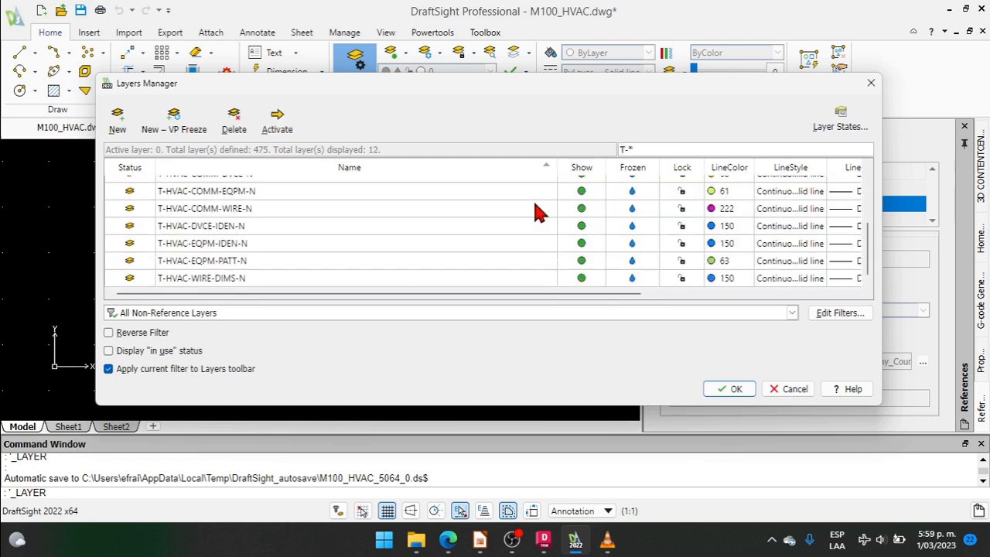
scroll(539, 212, up, 2)
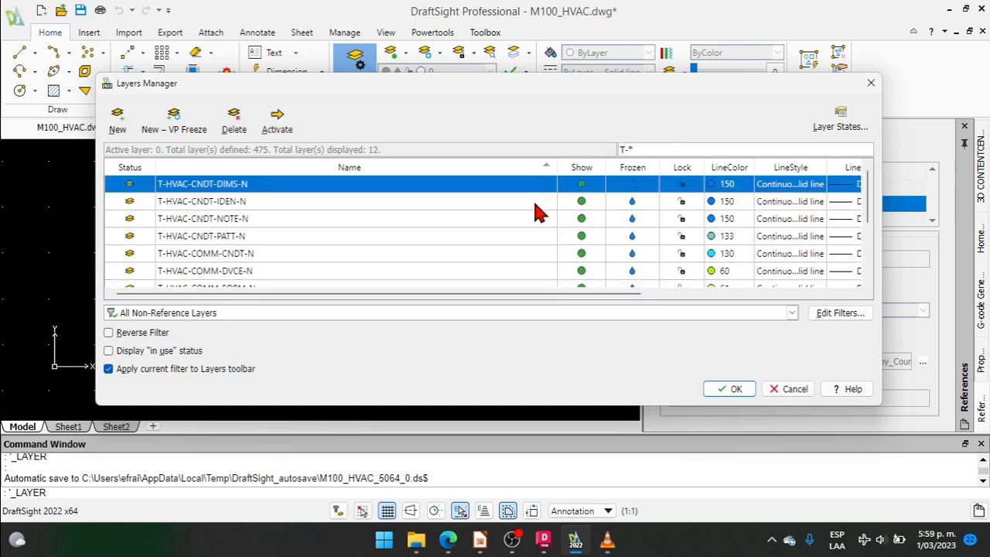
Add a second group filter named COMMUNICATIONS under All Non-Reference Layers
click(837, 313)
click(439, 110)
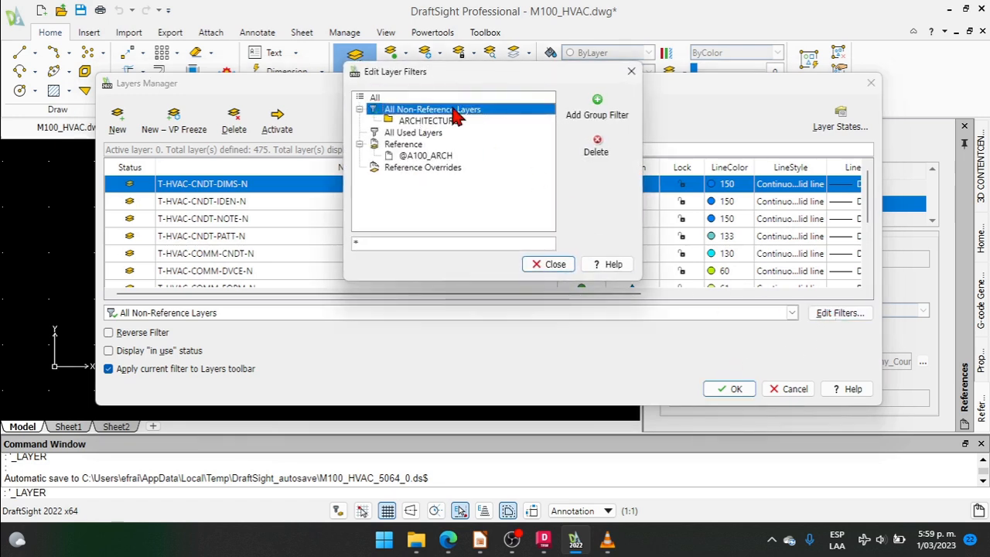
click(594, 113)
text(COMMUNICATI)
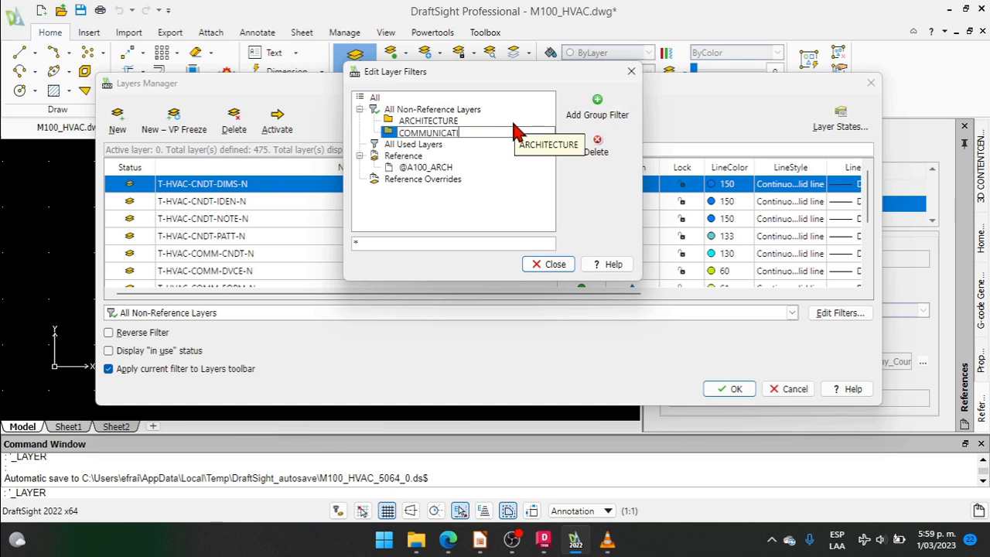
text(ONS)
click(562, 265)
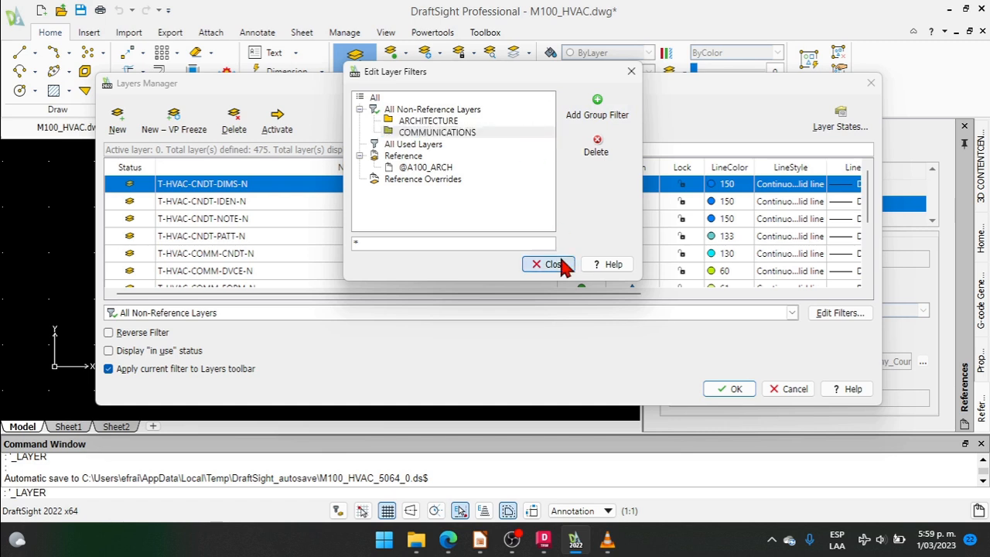
Select all layers matching T-* and assign them to the COMMUNICATIONS group filter
scroll(252, 234, down, 2)
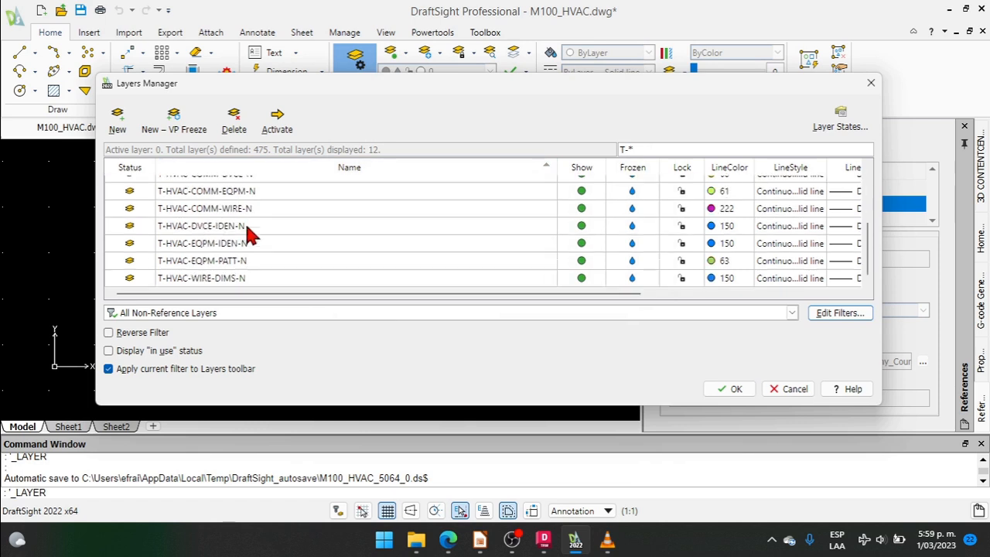
shift+click(234, 279)
scroll(234, 282, up, 2)
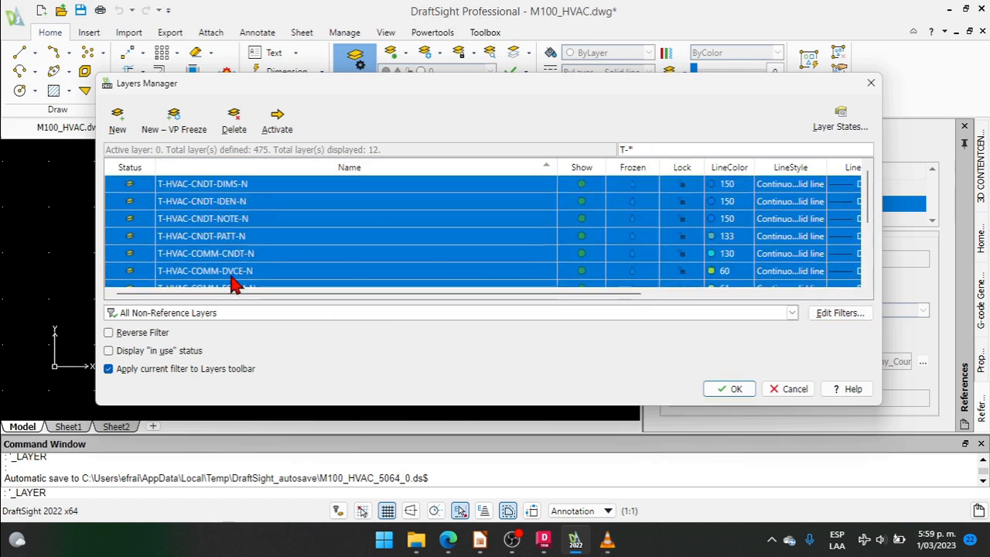
drag(240, 207, 191, 370)
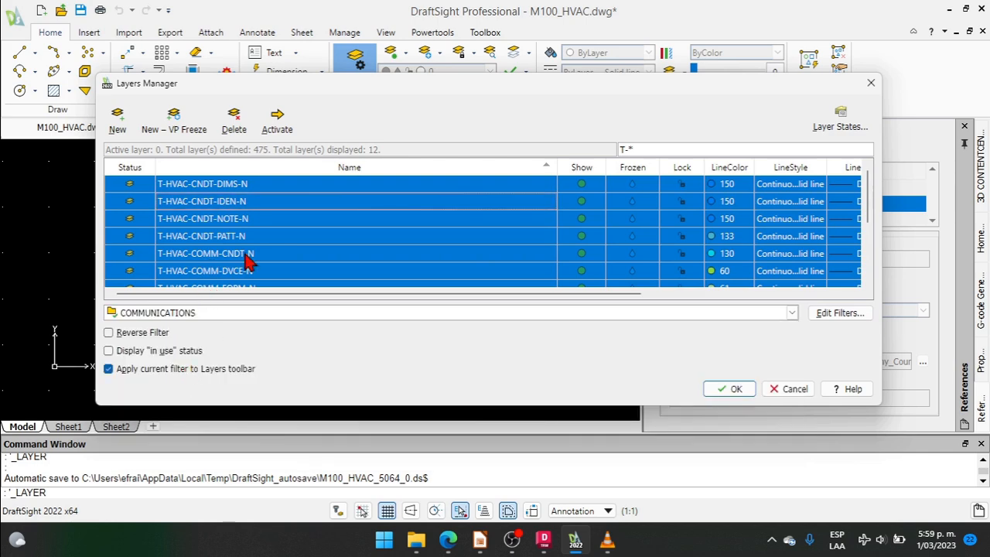
click(175, 311)
Switch to the presentation to check the next discipline groups on the layer organization slide and return to DraftSight
key(super+Tab)
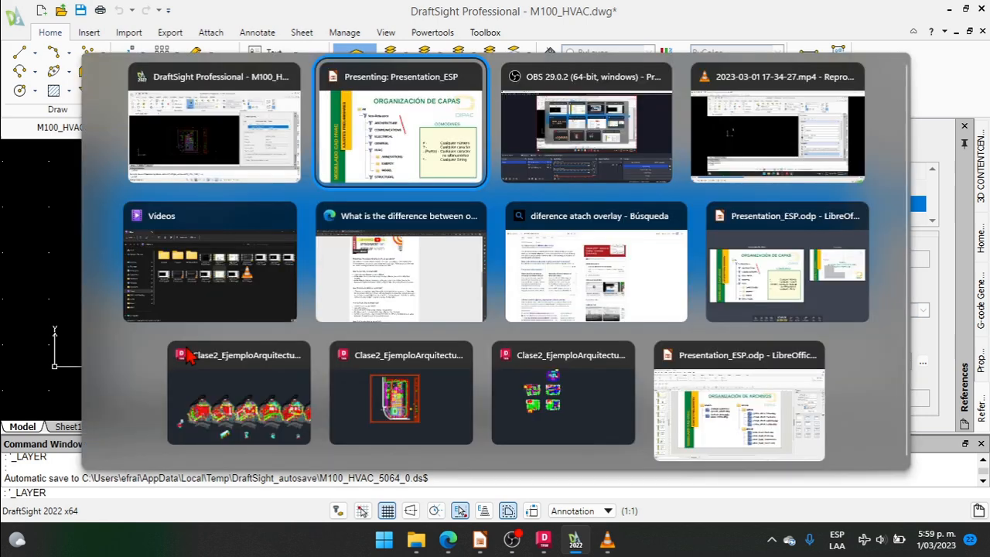
key(Return)
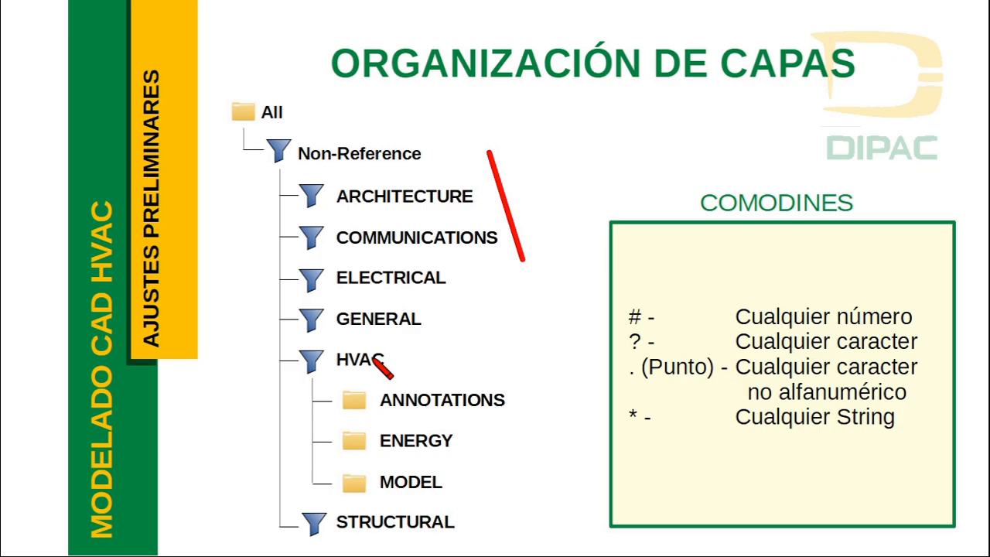
key(alt+Tab)
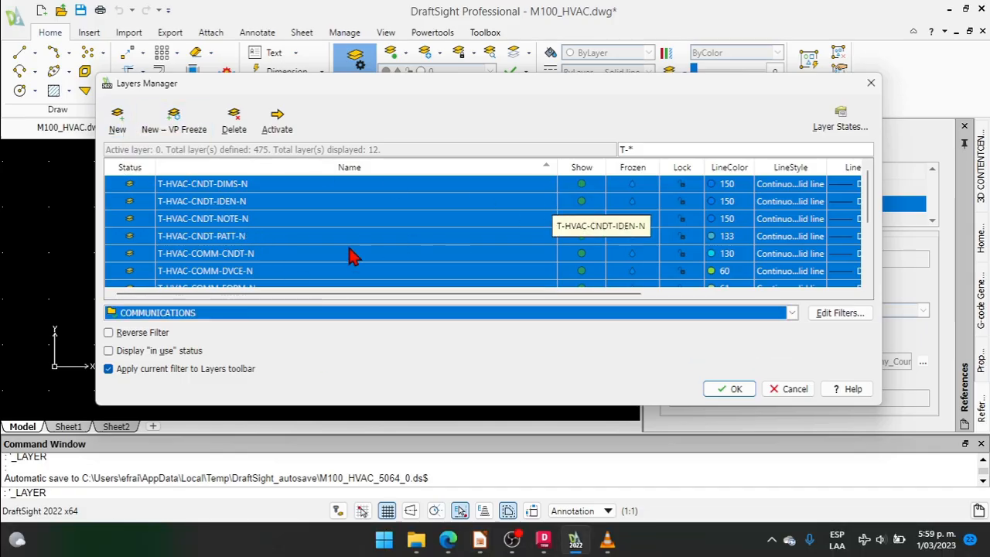
Set the layer filter to All Non-Reference Layers and filter the layer names with M-*
click(184, 316)
click(184, 340)
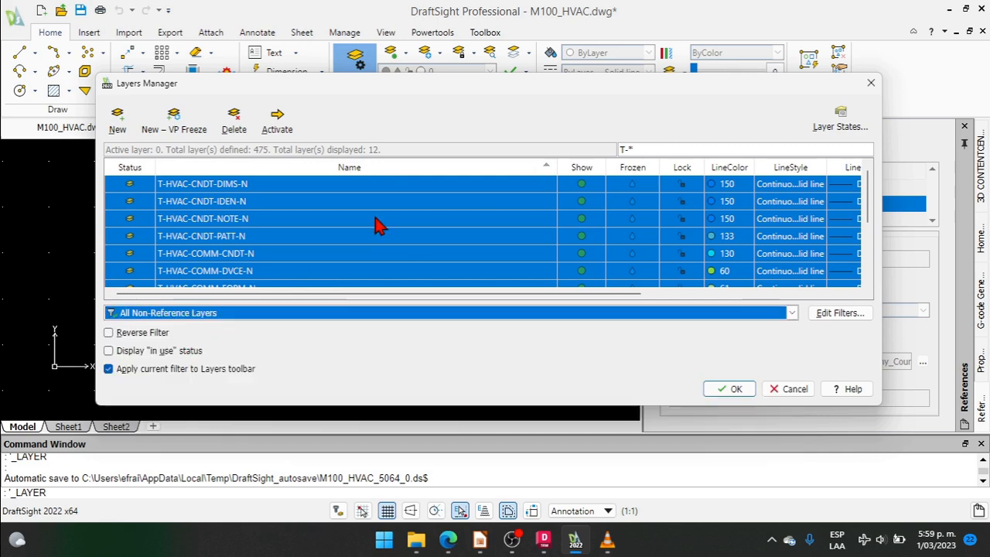
click(627, 147)
text(T-*)
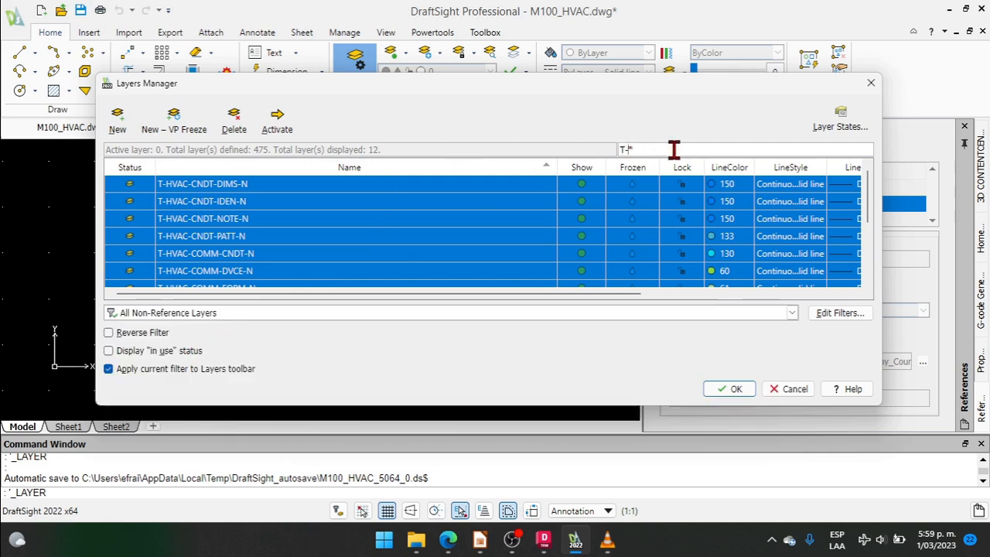
key(BackSpace)
key(BackSpace)
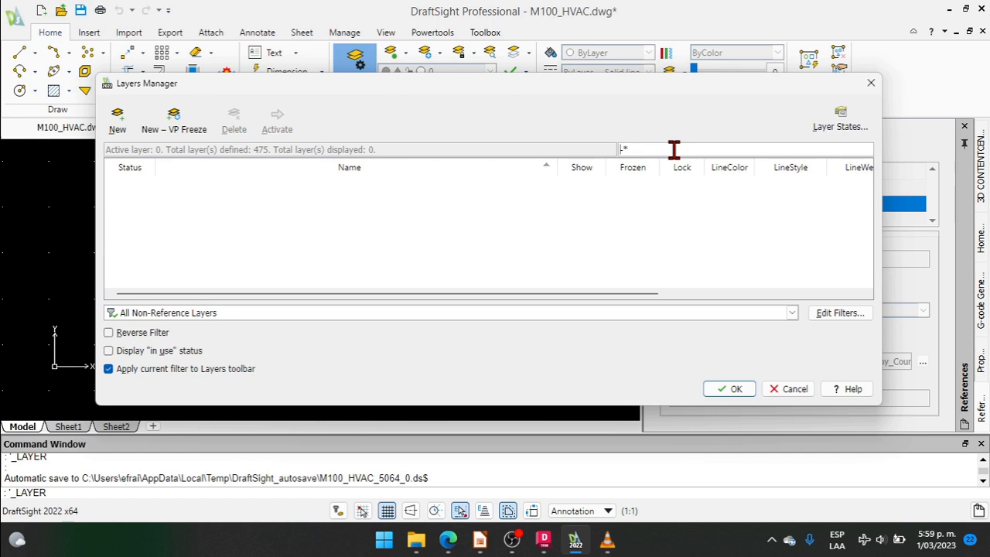
text(M-)
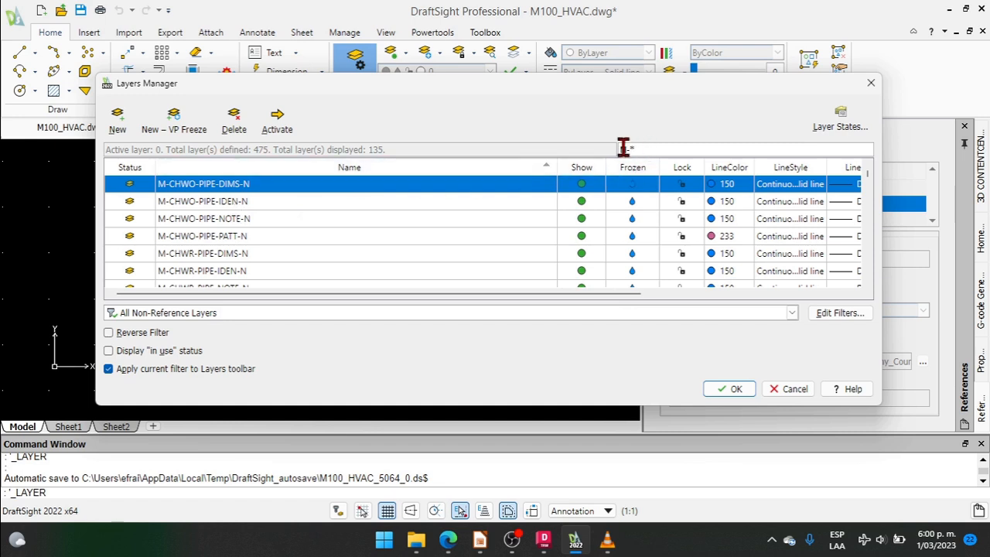
Add a group filter named HVAC under All Non-Reference Layers and close the filter editor
scroll(317, 213, down, 5)
scroll(318, 214, down, 10)
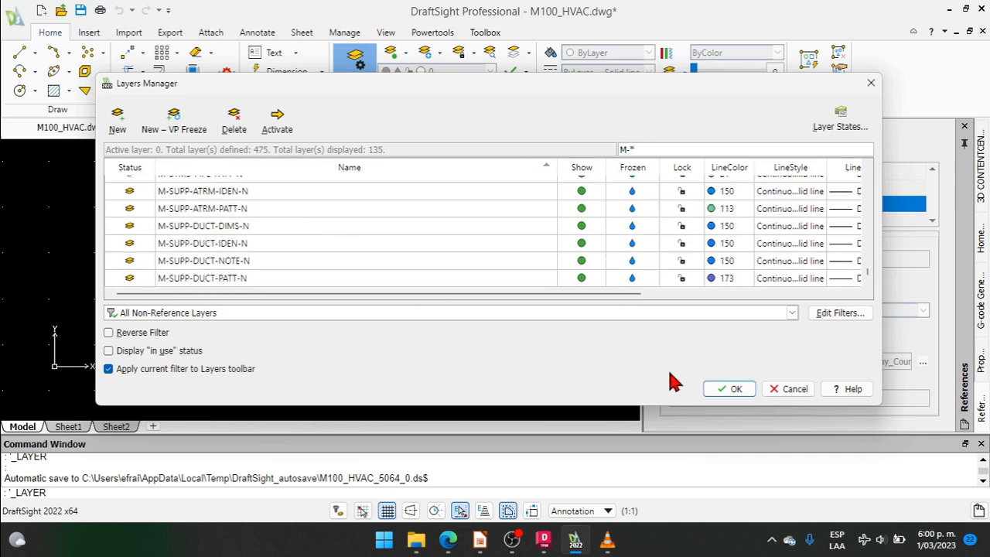
click(841, 320)
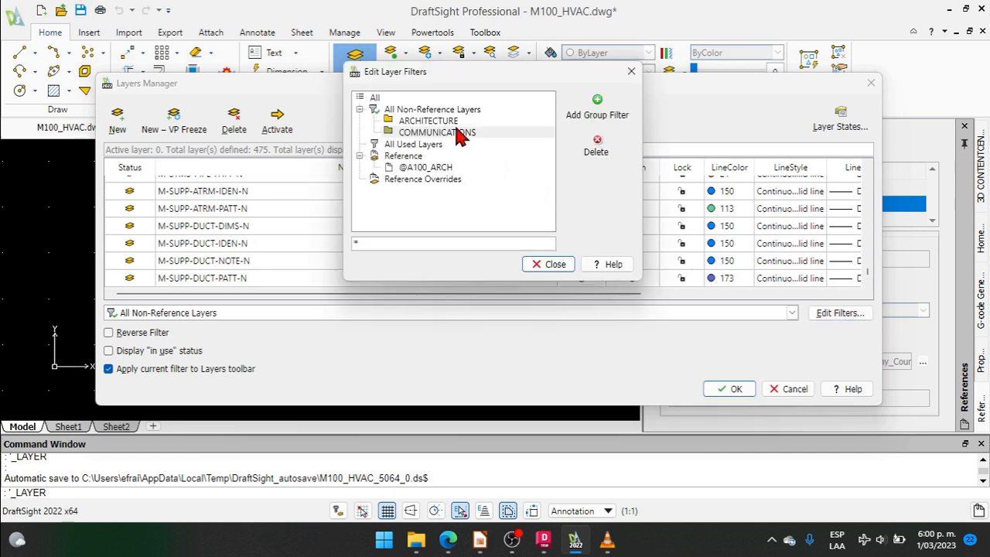
click(454, 115)
click(584, 108)
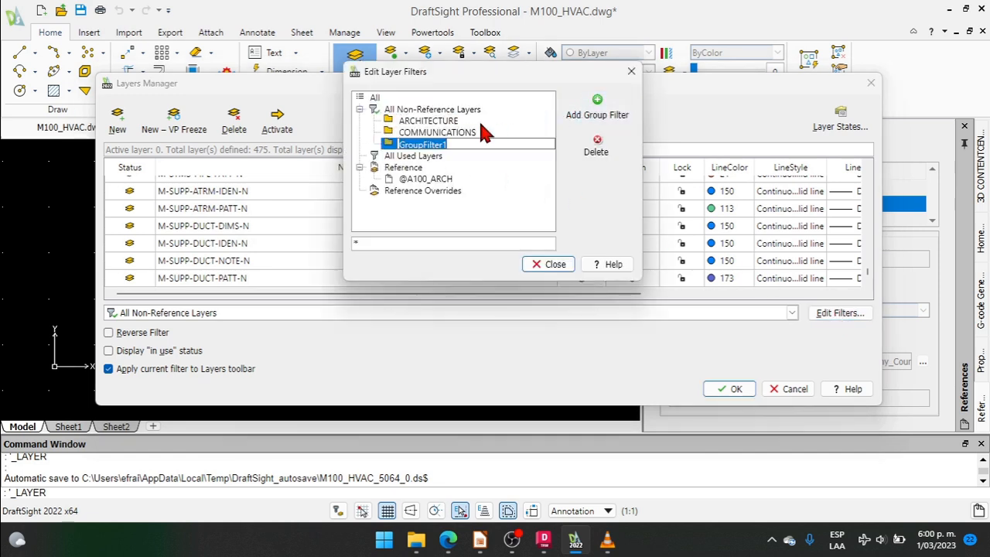
text(HVAC)
key(Return)
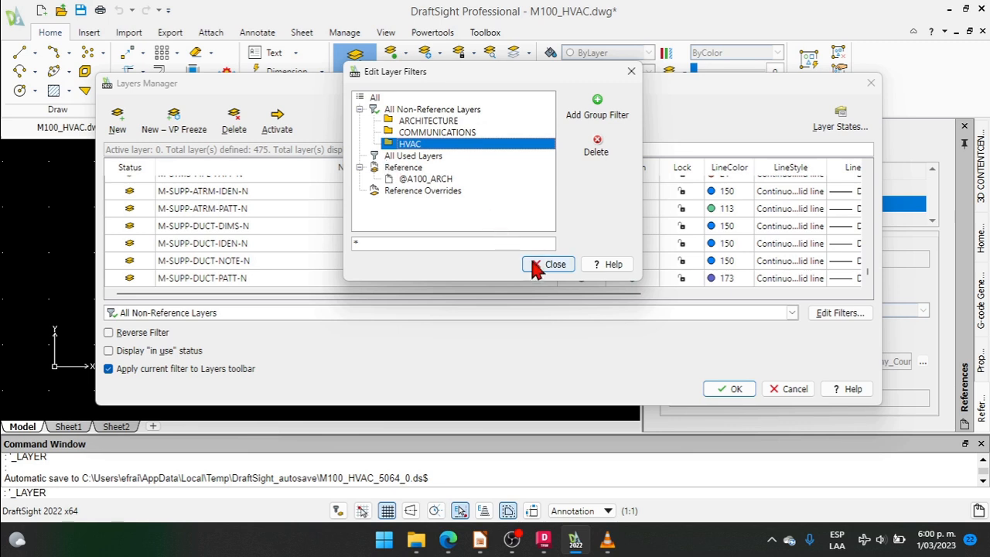
click(551, 264)
Select all layers matching M-*, from the first to M-SUPP-DUCT-PATT-N, and assign them to the HVAC group filter
scroll(250, 216, up, 15)
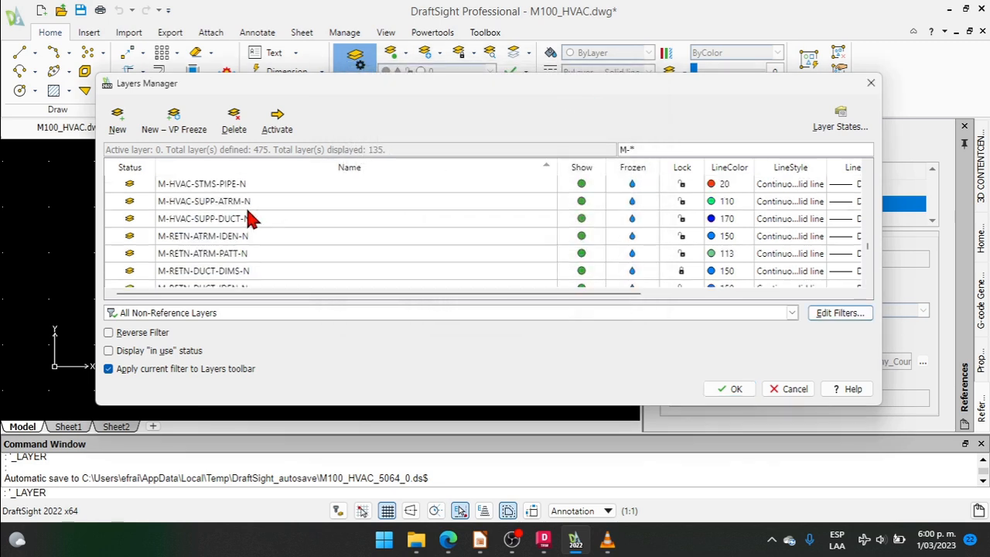
scroll(259, 213, up, 1)
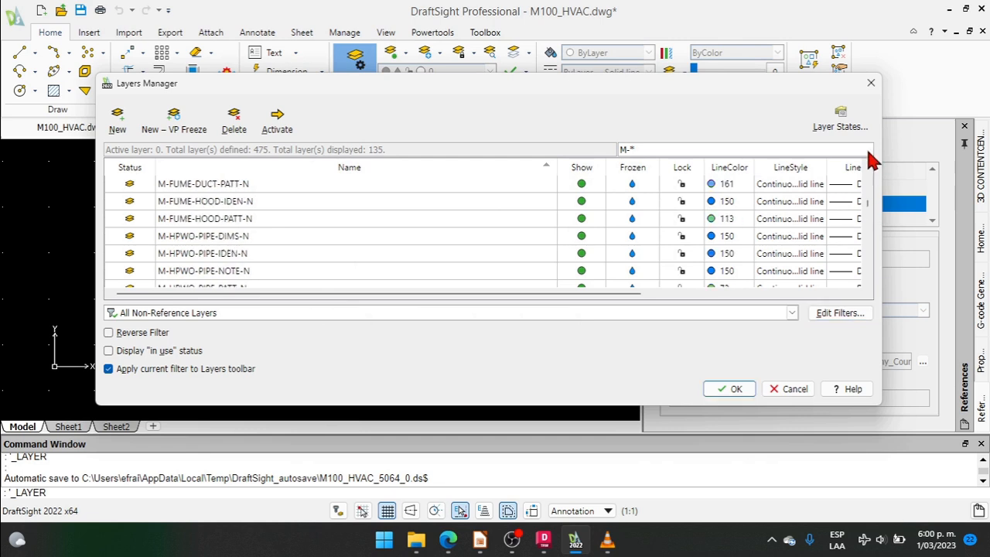
scroll(870, 185, up, 1)
scroll(872, 174, up, 3)
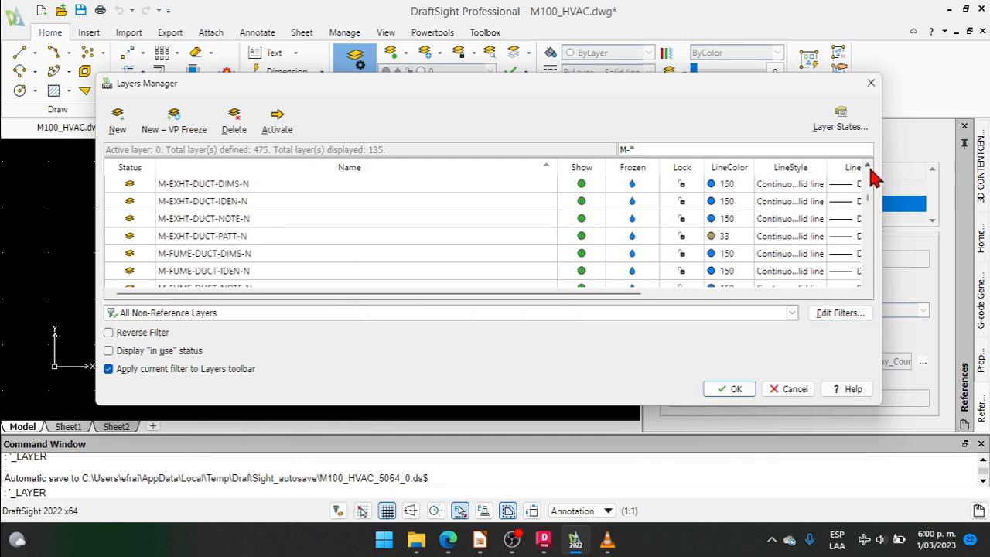
scroll(872, 175, up, 7)
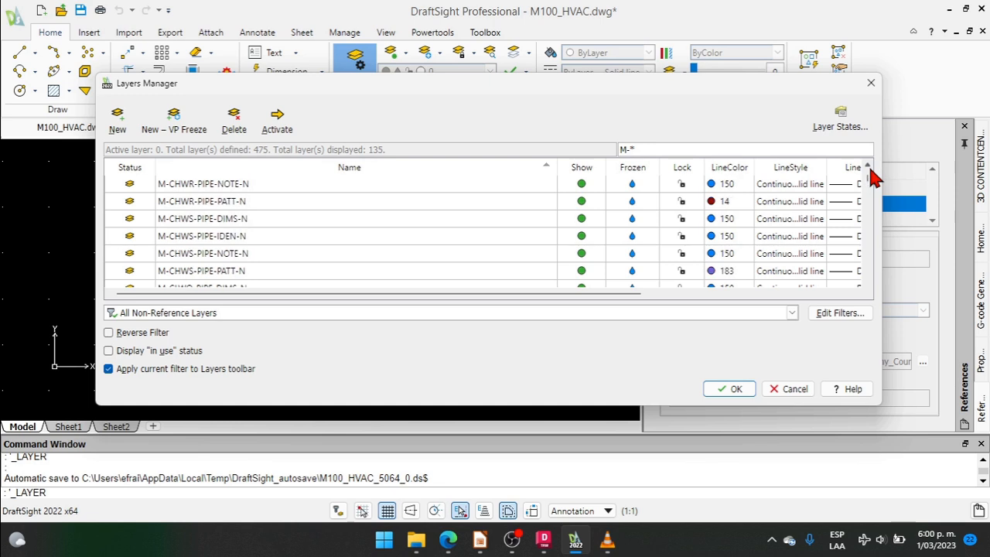
scroll(358, 249, down, 10)
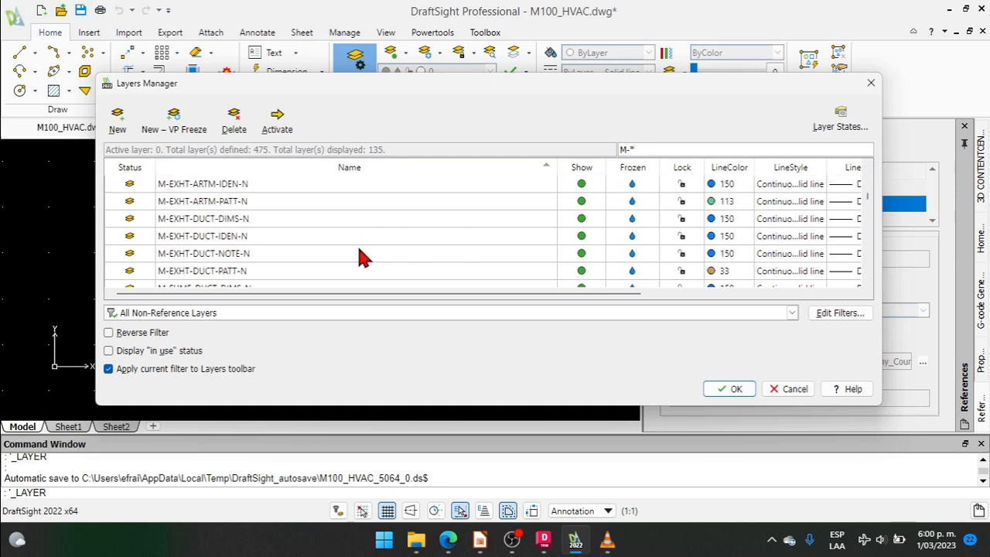
scroll(357, 244, down, 3)
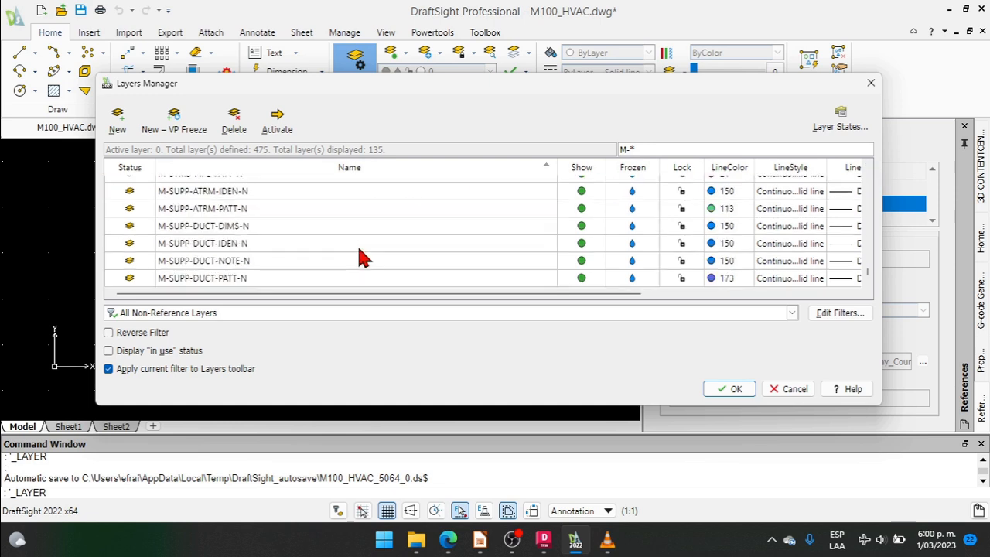
shift+click(300, 278)
drag(303, 285, 178, 389)
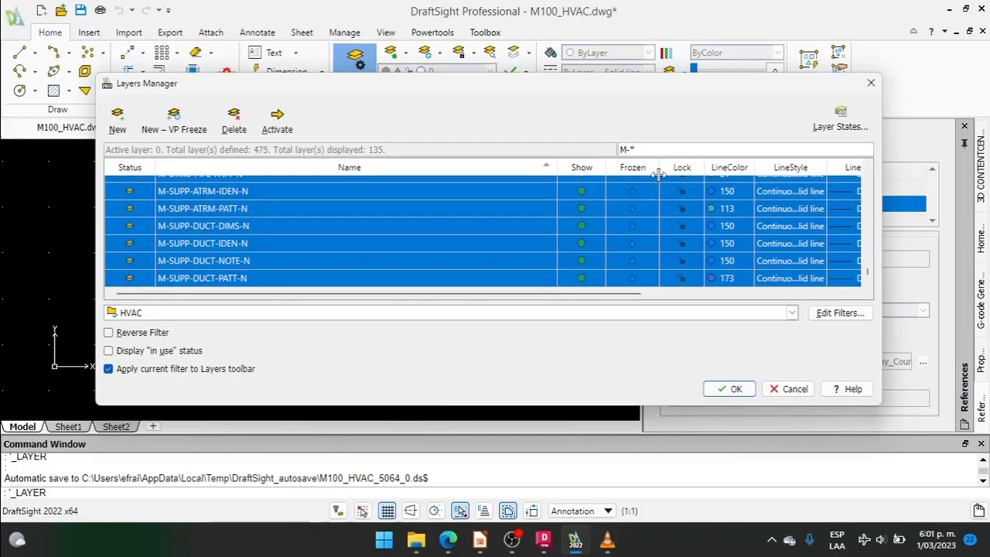
Filter the layer names within the HVAC group with *IDEN*
drag(642, 148, 597, 154)
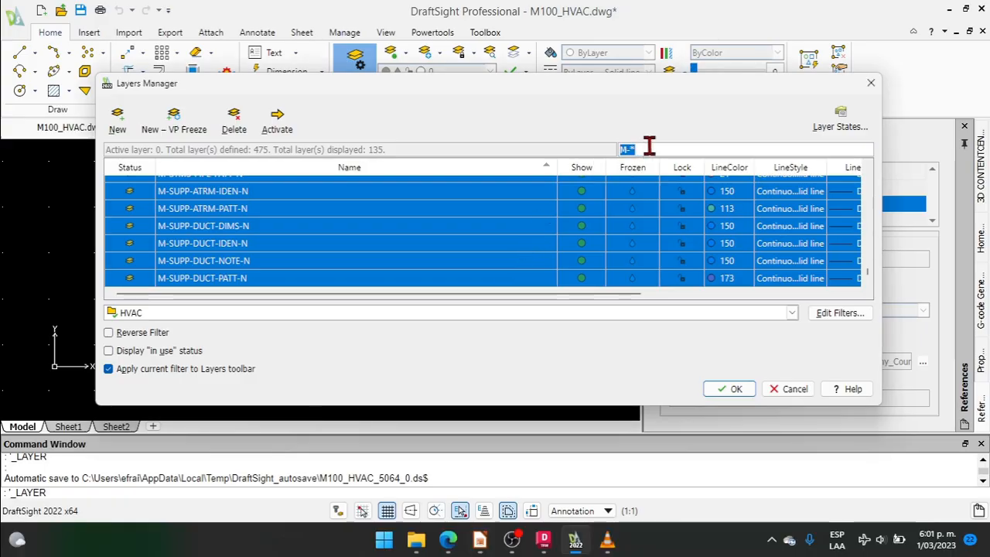
click(640, 149)
drag(640, 149, 612, 145)
text(*id)
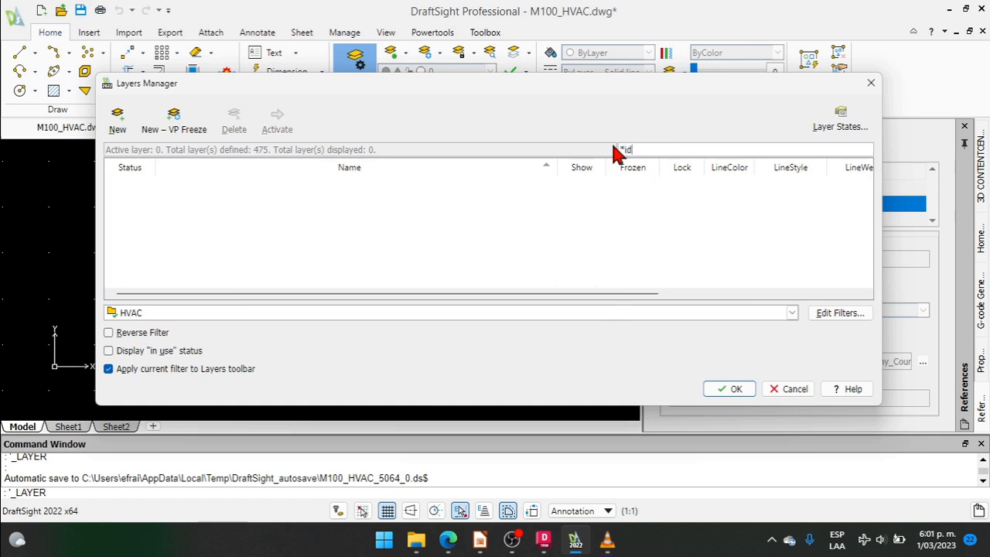
key(BackSpace)
key(BackSpace)
text(IDEN*)
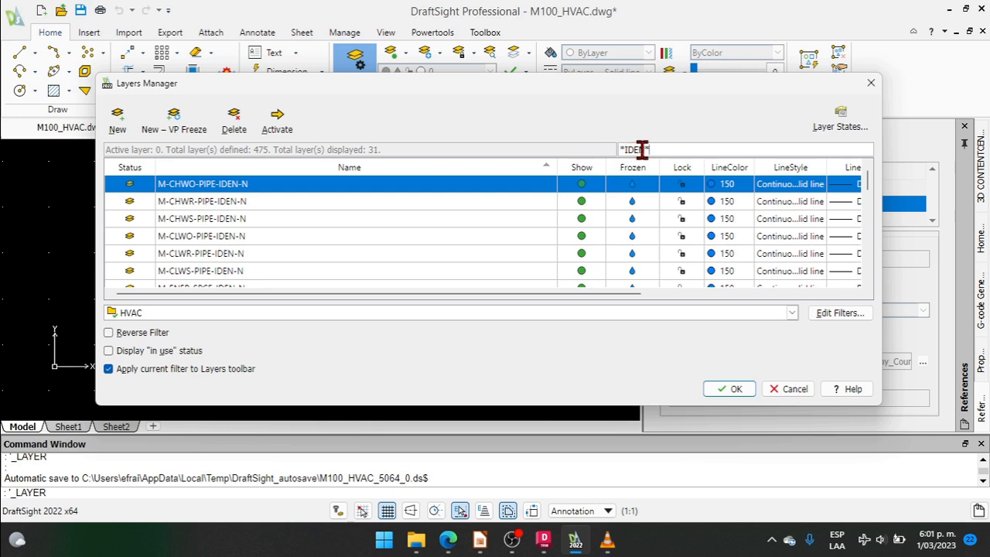
Review the *IDEN* layers of the HVAC group and accept the Layers Manager changes
scroll(385, 194, down, 7)
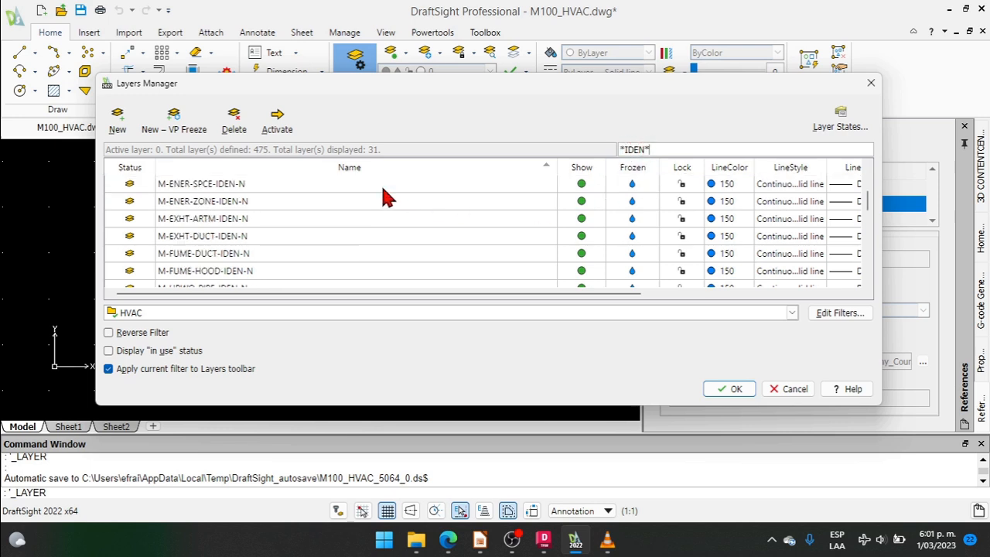
scroll(381, 190, down, 1)
scroll(379, 192, up, 8)
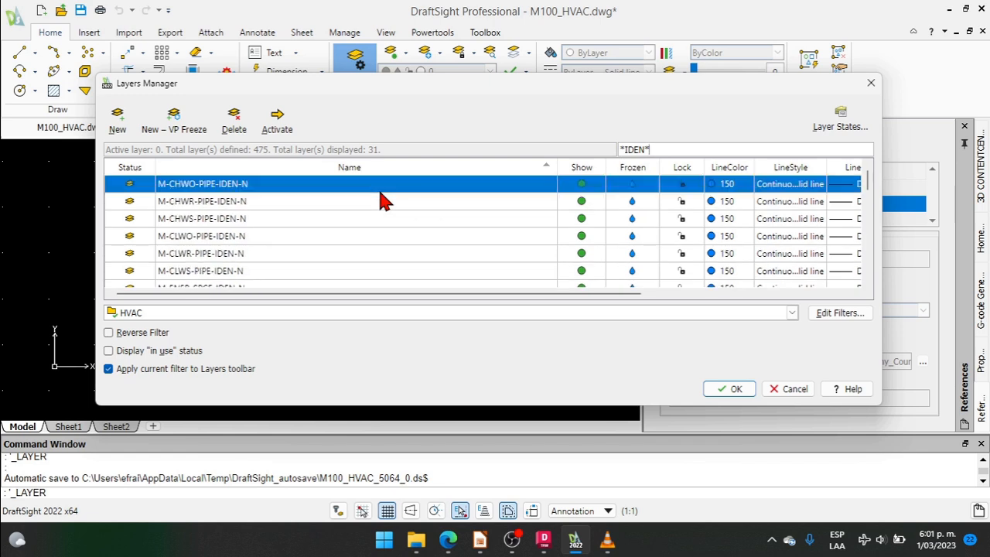
scroll(355, 271, down, 3)
scroll(356, 271, up, 3)
scroll(354, 266, down, 4)
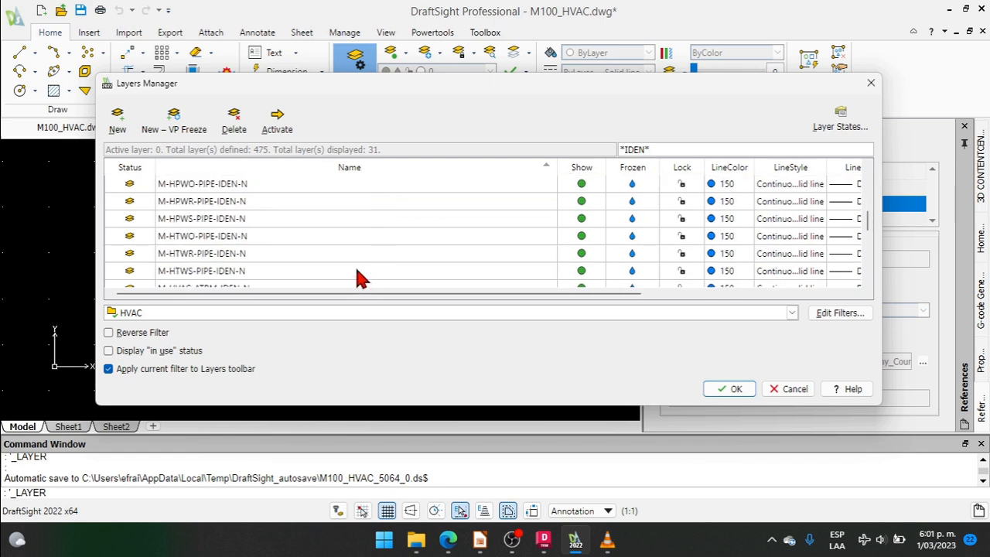
scroll(456, 244, down, 2)
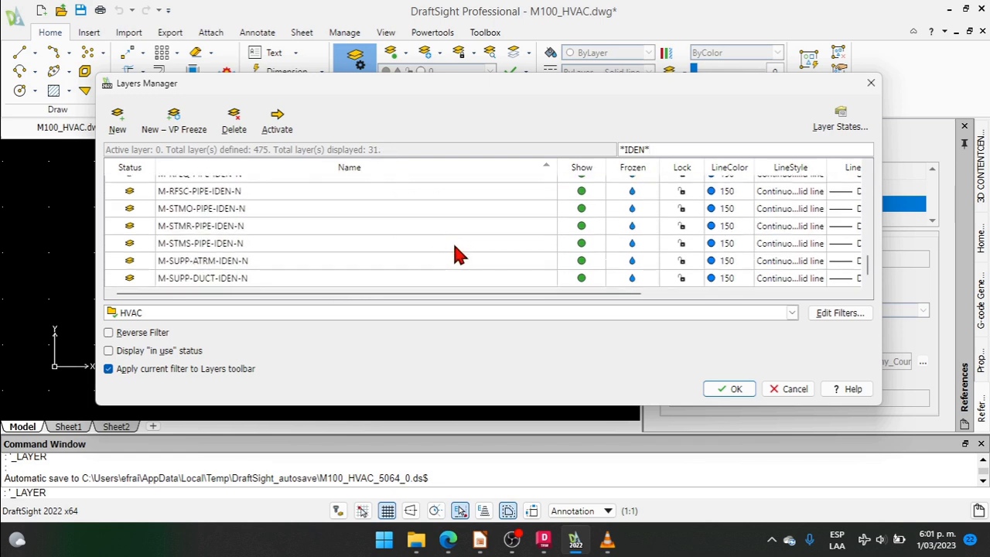
shift+click(408, 282)
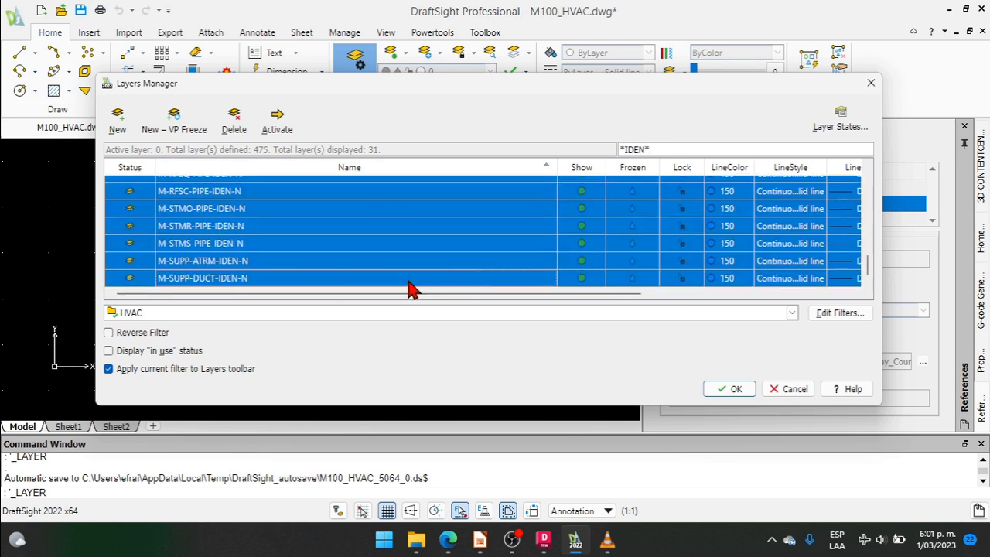
scroll(417, 261, up, 8)
scroll(418, 261, down, 8)
click(304, 198)
click(727, 388)
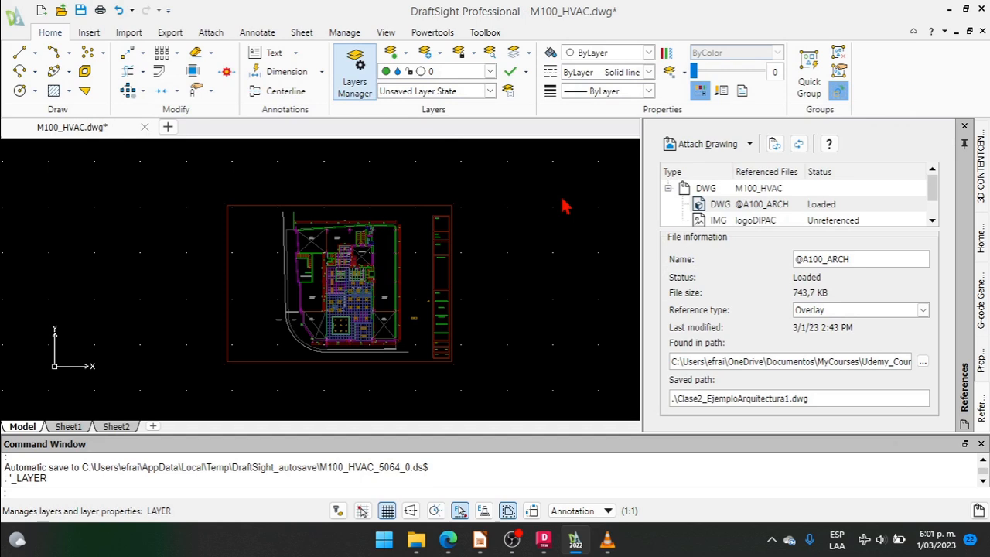
Reopen the Layers Manager and add a nested group filter named ANNOTATIONS under HVAC
key(Return)
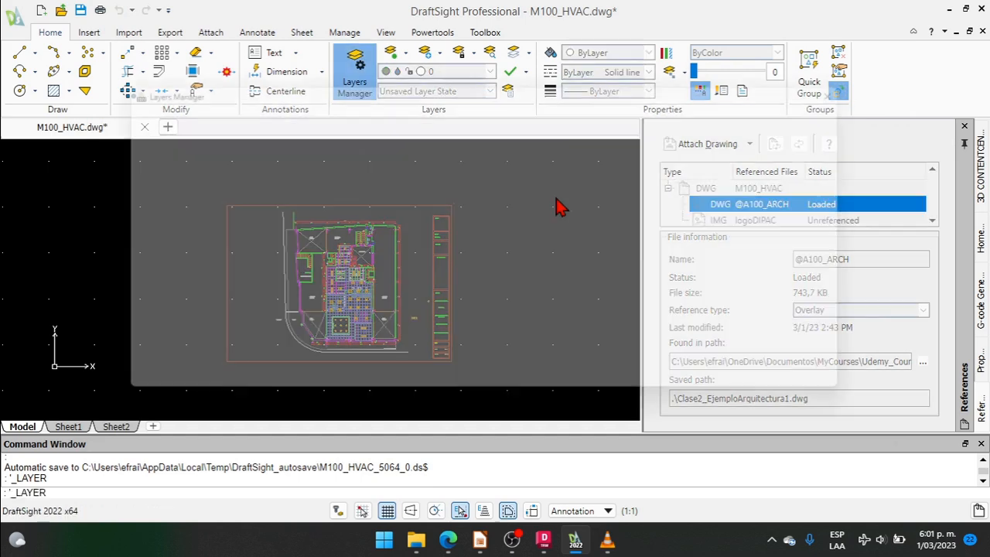
click(833, 313)
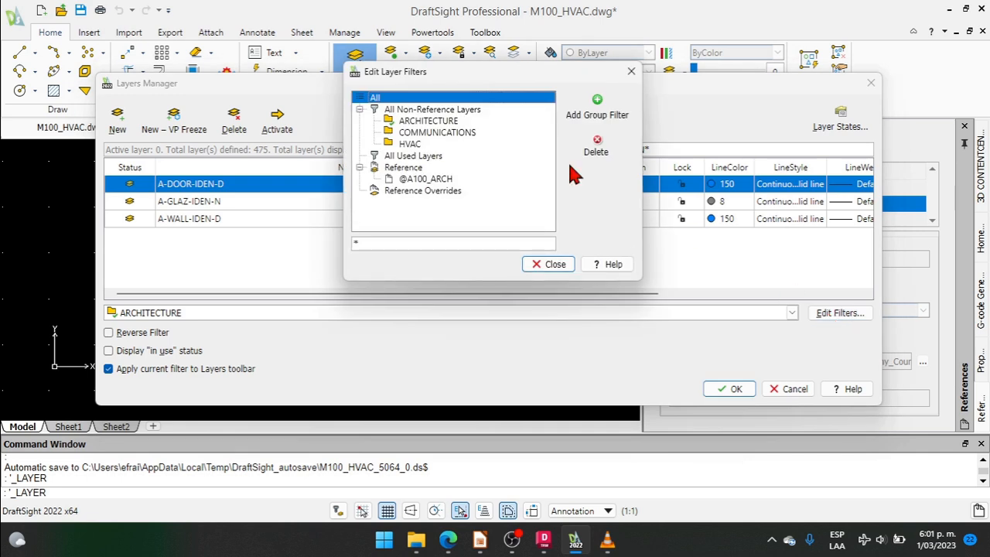
click(410, 144)
click(578, 112)
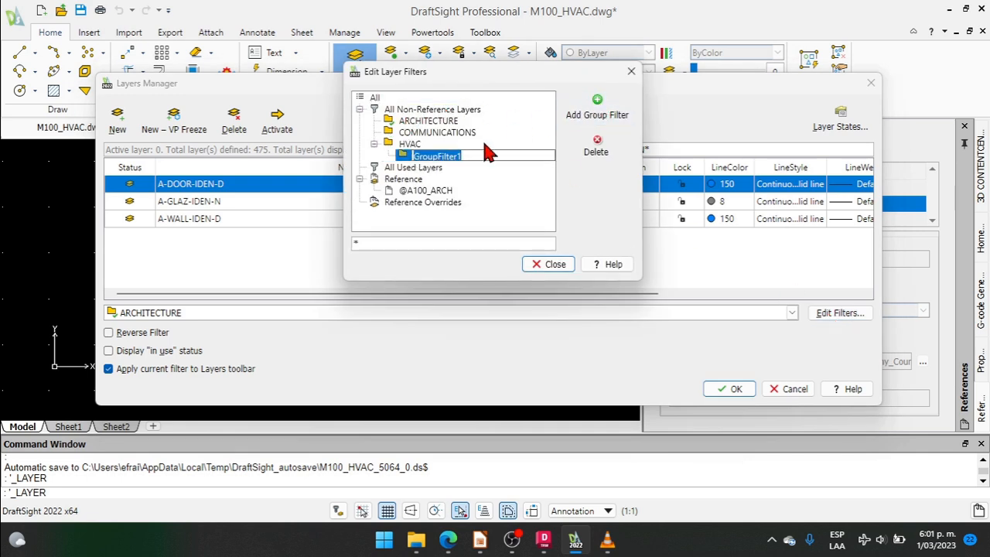
text(ANNOTATIONS)
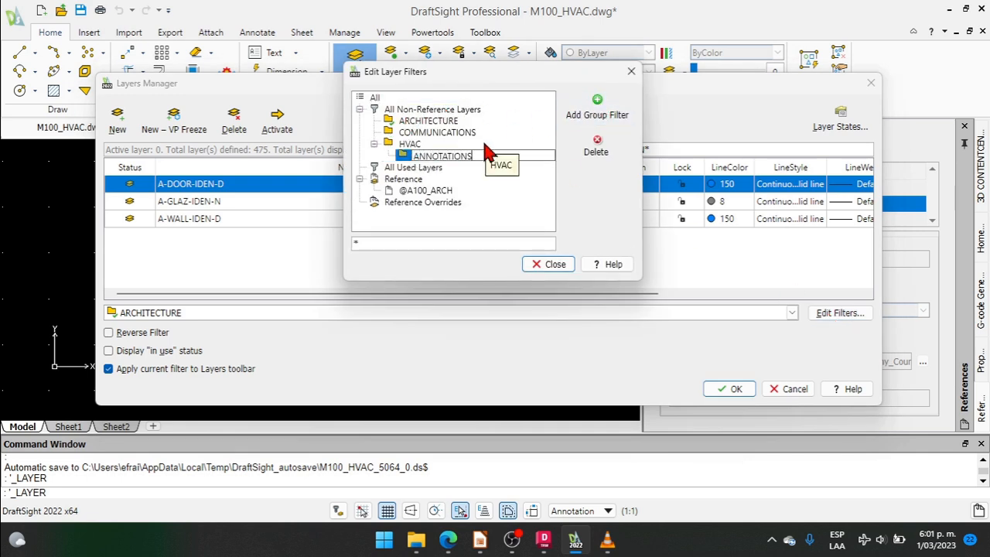
key(Return)
click(544, 265)
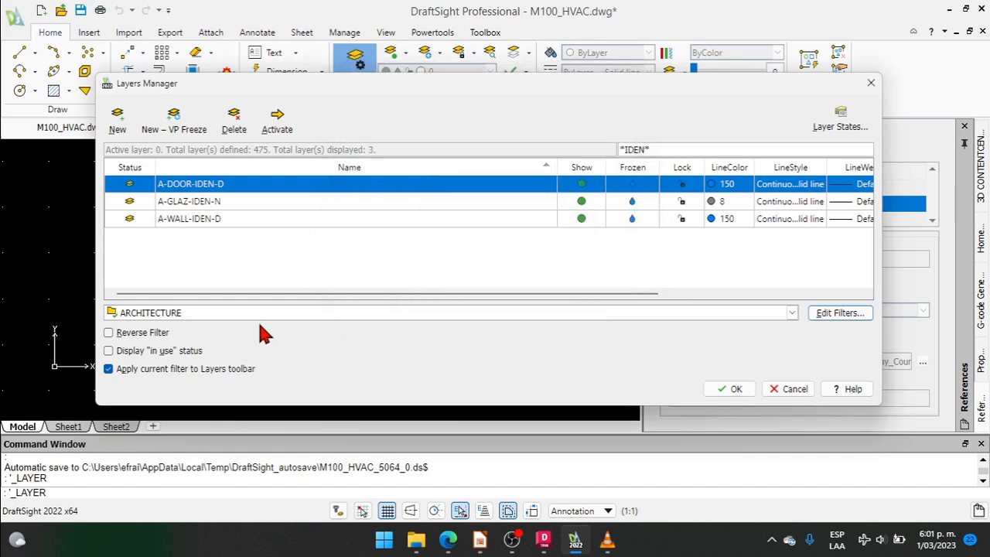
Select all *IDEN* layers of the HVAC group, through M-SUPP-DUCT-IDEN-N, and assign them to the nested ANNOTATIONS group filter
click(263, 314)
click(228, 388)
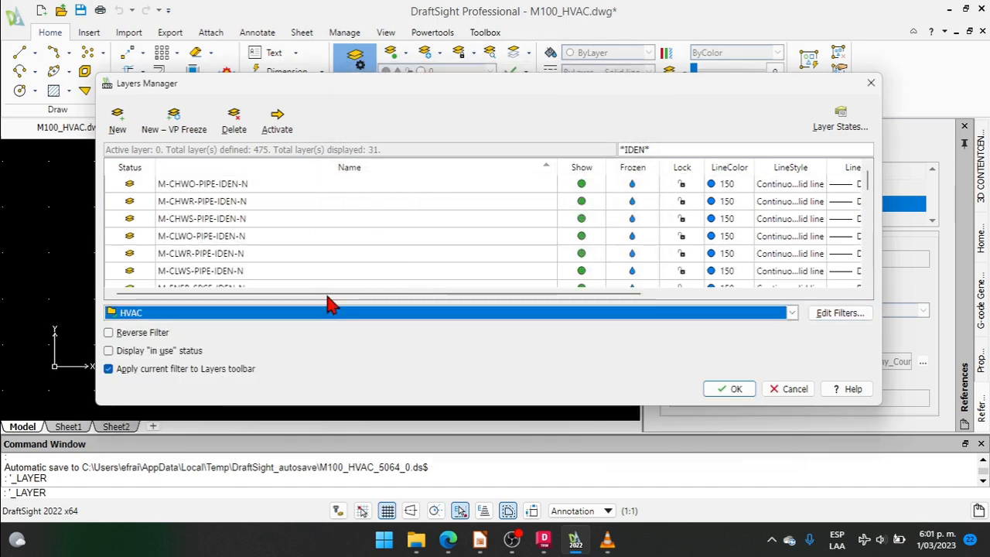
click(676, 148)
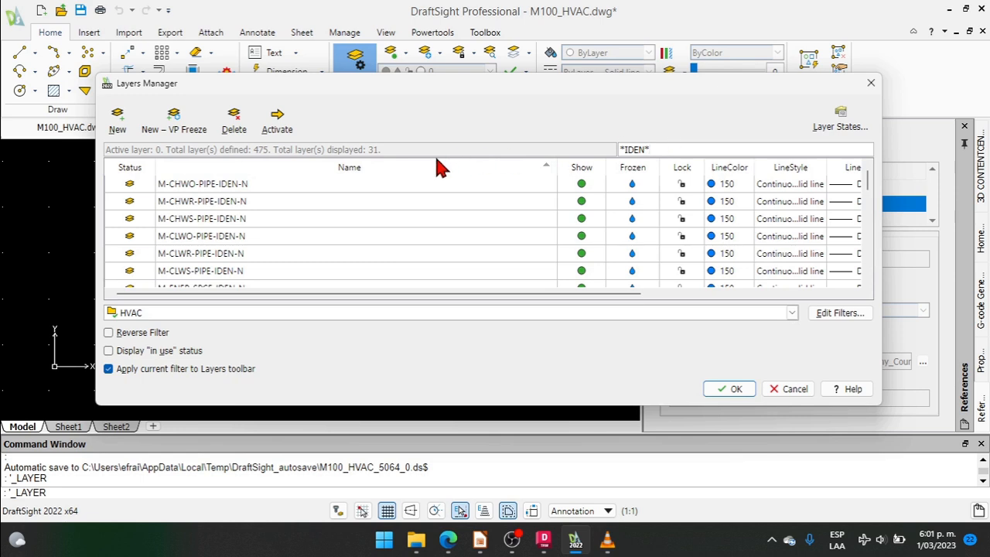
click(394, 189)
scroll(393, 203, down, 8)
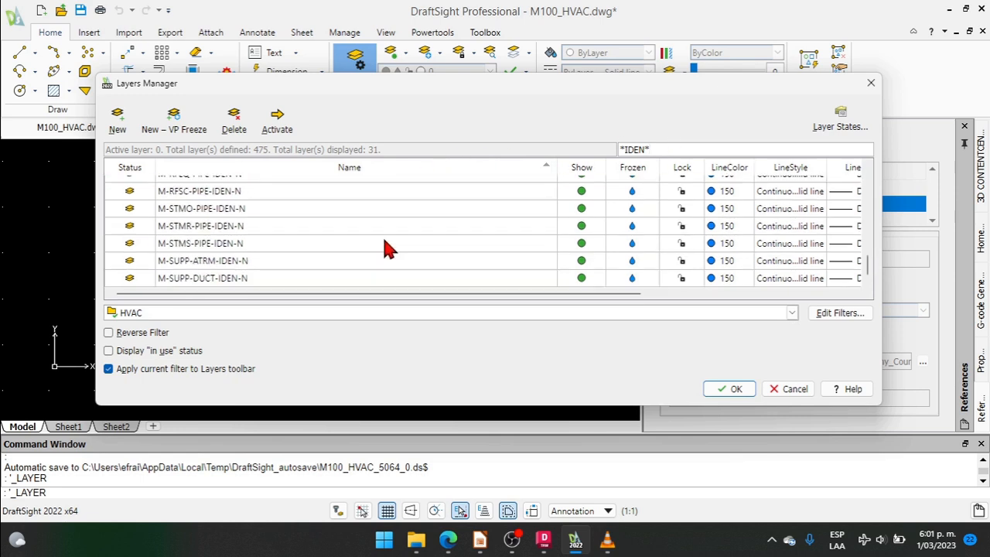
shift+click(356, 278)
drag(342, 258, 106, 372)
click(125, 313)
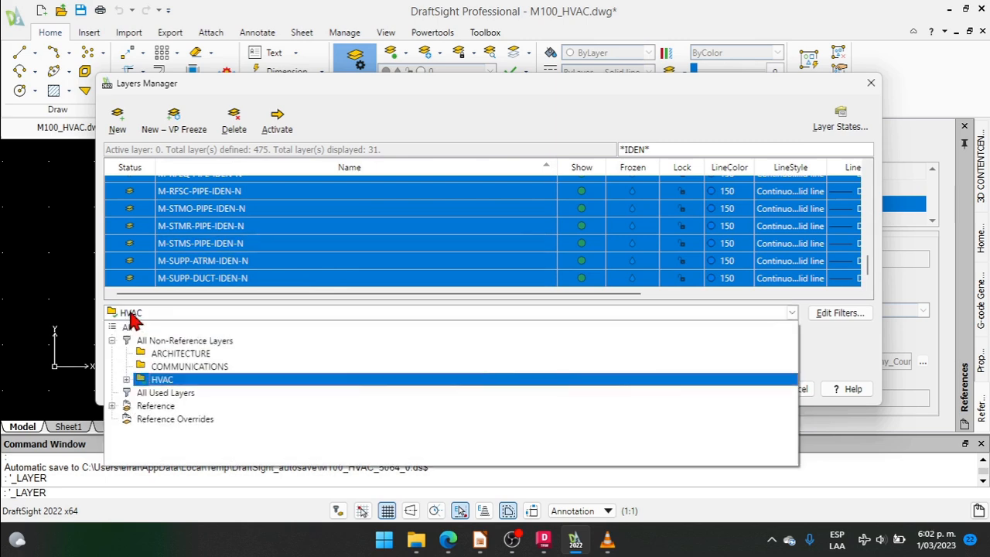
click(127, 379)
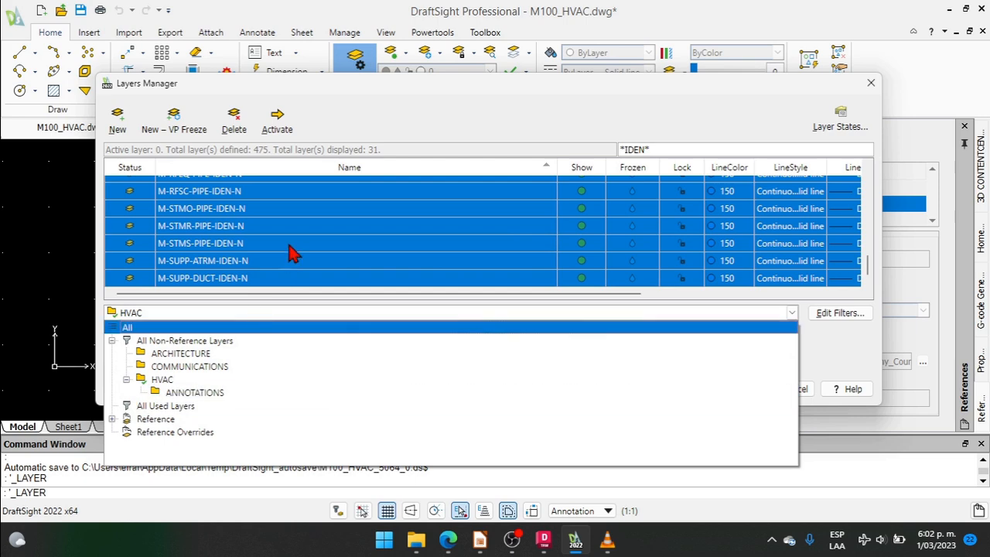
mouse_move(314, 215)
mouse_down()
mouse_move(325, 234)
mouse_move(235, 393)
mouse_move(221, 398)
mouse_up()
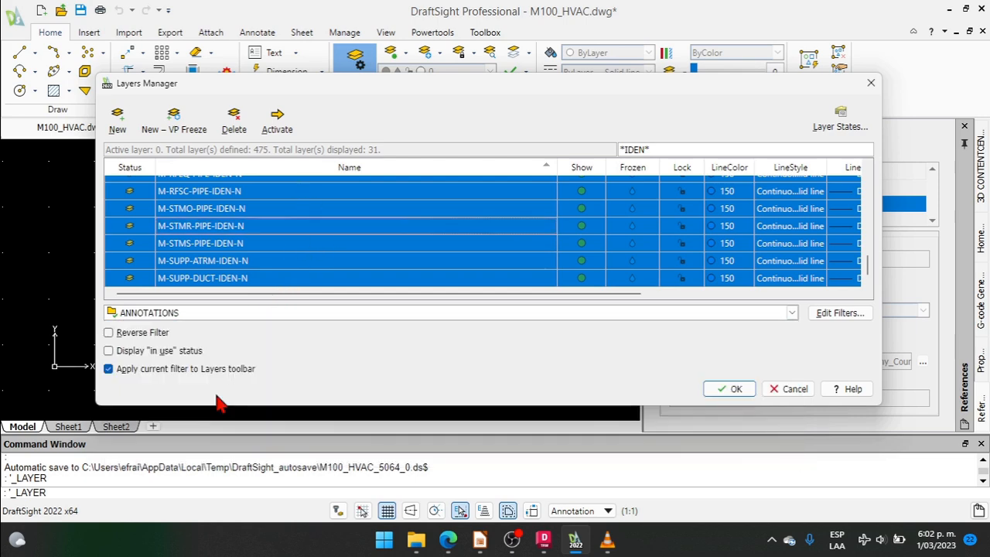
Filter the layer names with *DIMS* and list the matching layers of the HVAC group
click(648, 149)
key(BackSpace)
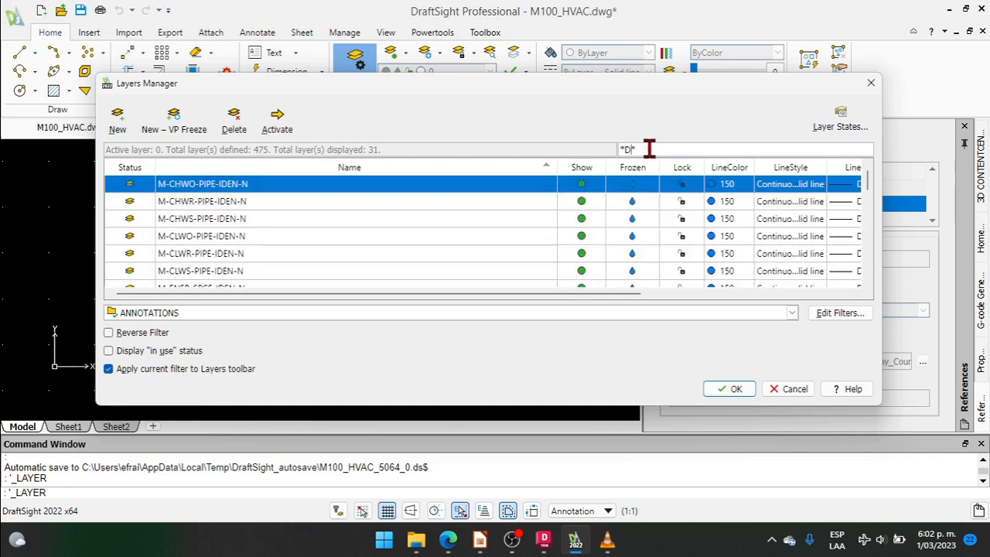
text(IMS)
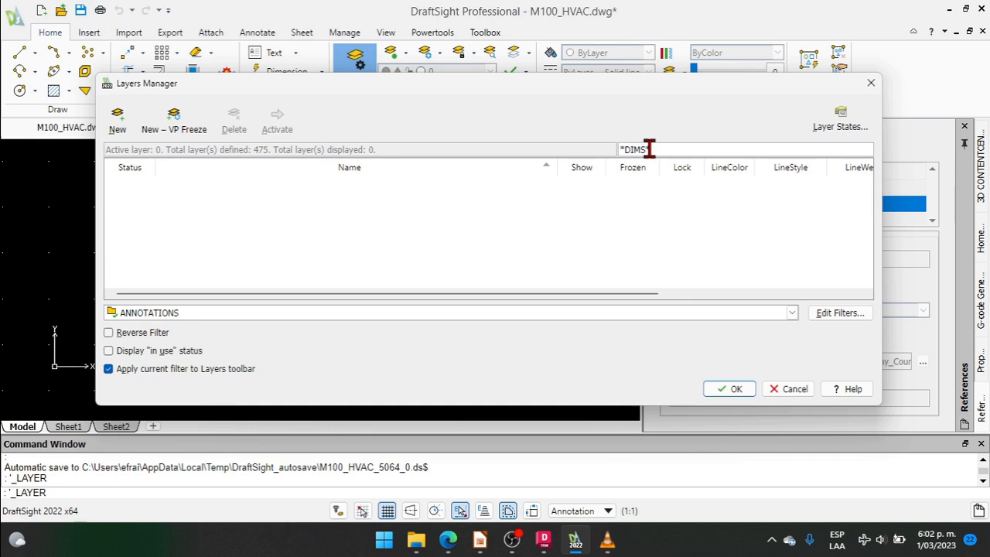
click(255, 313)
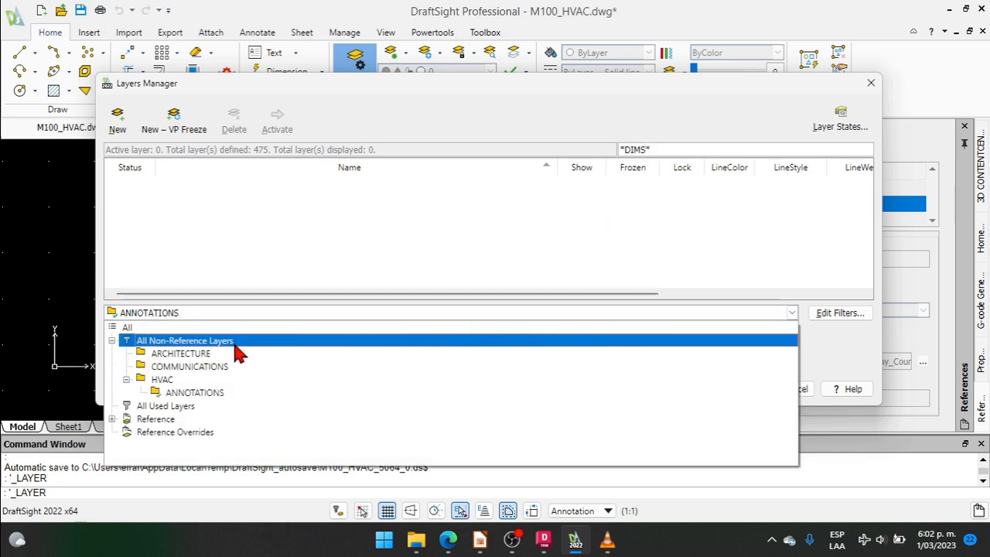
click(221, 379)
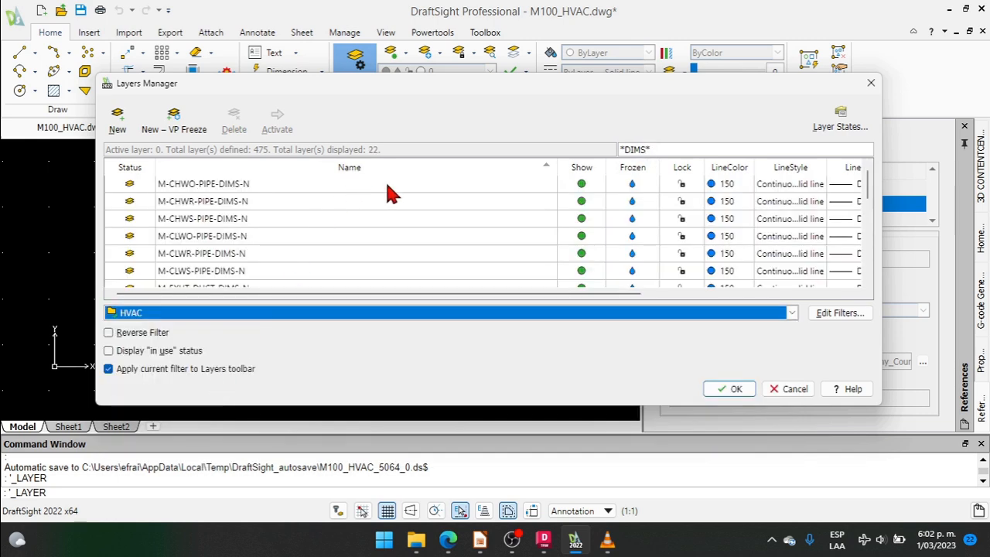
Select all listed *DIMS* layers, from M-CHWO-PIPE-DIMS-N to M-SUPP-DUCT-DIMS-N, and assign them to the ANNOTATIONS group filter
click(434, 189)
scroll(449, 243, down, 4)
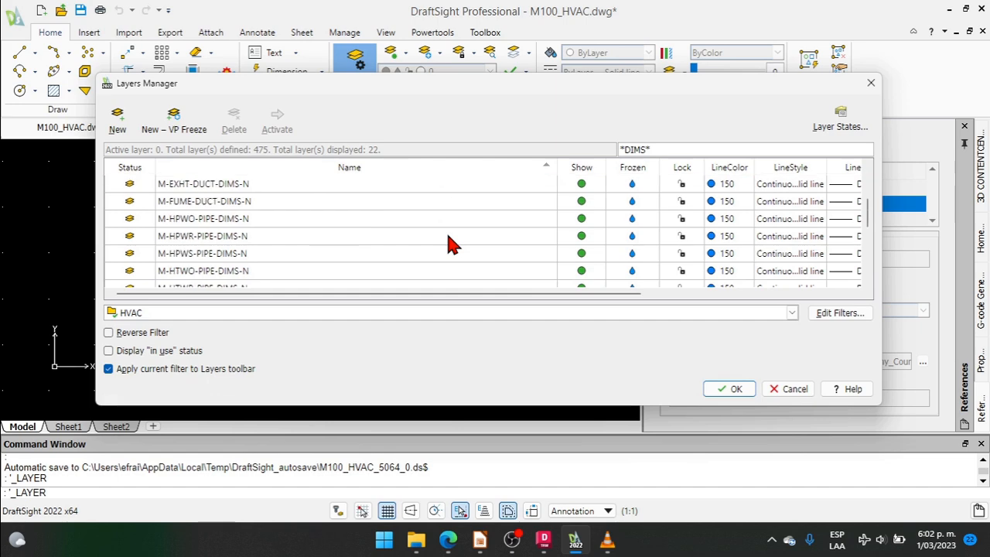
shift+click(413, 278)
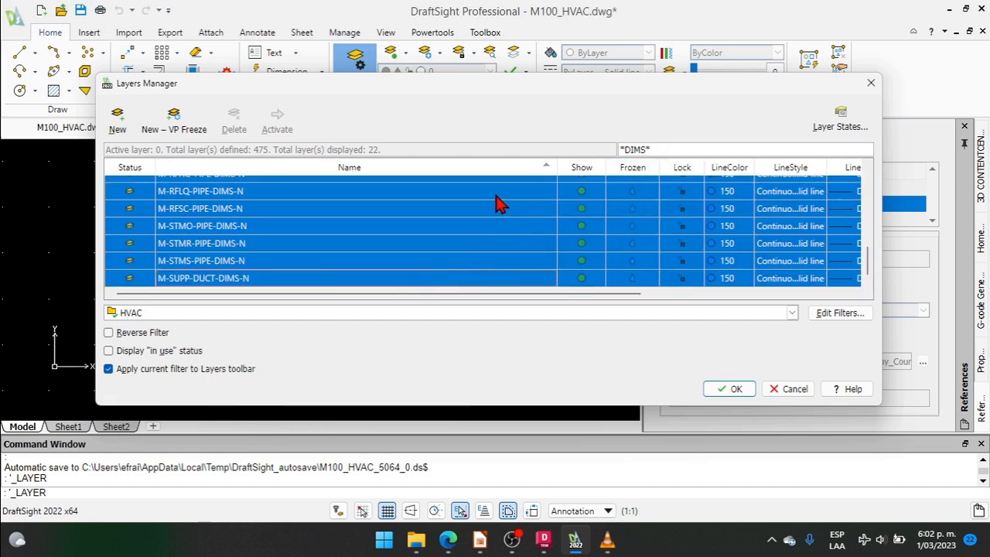
mouse_move(495, 194)
mouse_down()
mouse_move(468, 234)
mouse_move(310, 385)
mouse_move(225, 394)
mouse_up()
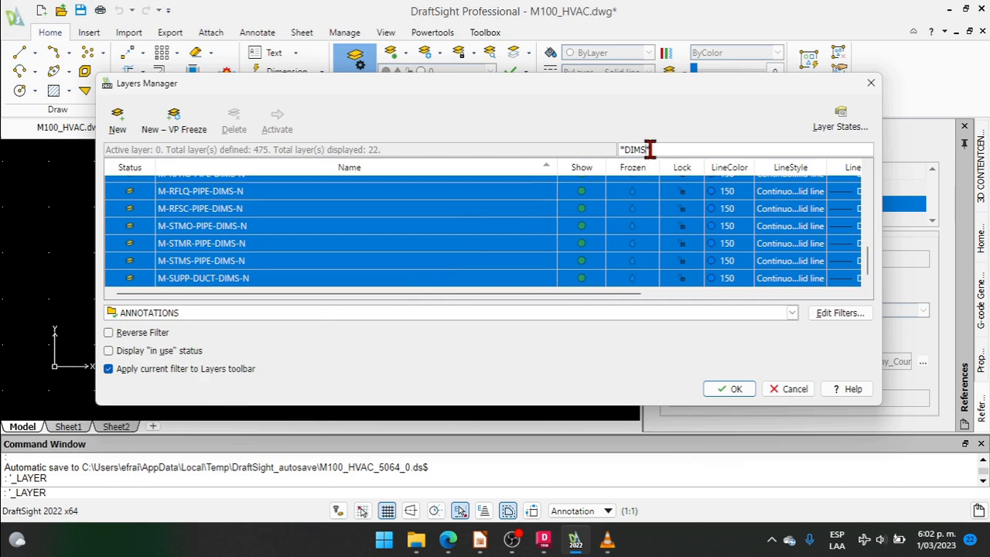
Change the layer name filter to *NOTE* and list the matching layers of the HVAC group
key(BackSpace)
key(BackSpace)
key(BackSpace)
key(BackSpace)
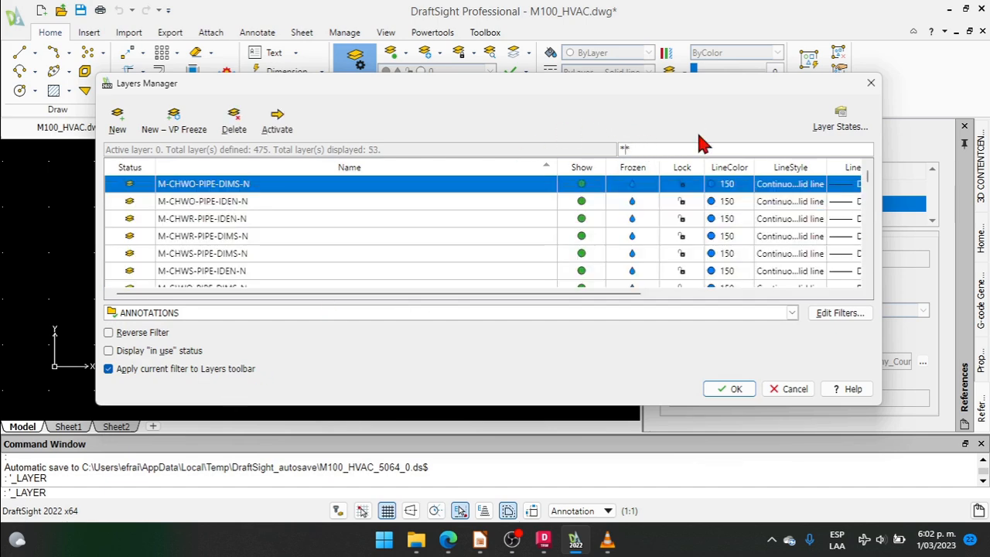
text(NOTE)
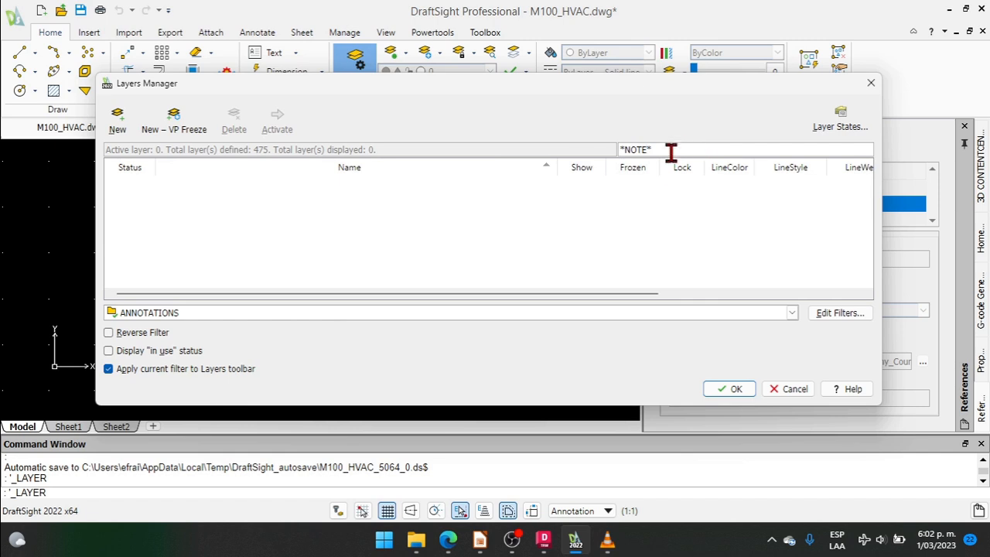
click(289, 311)
click(215, 376)
Select all listed *NOTE* layers, from M-CHWO-PIPE-NOTE-N to M-SUPP-DUCT-NOTE-N, and assign them to the ANNOTATIONS group filter
click(377, 193)
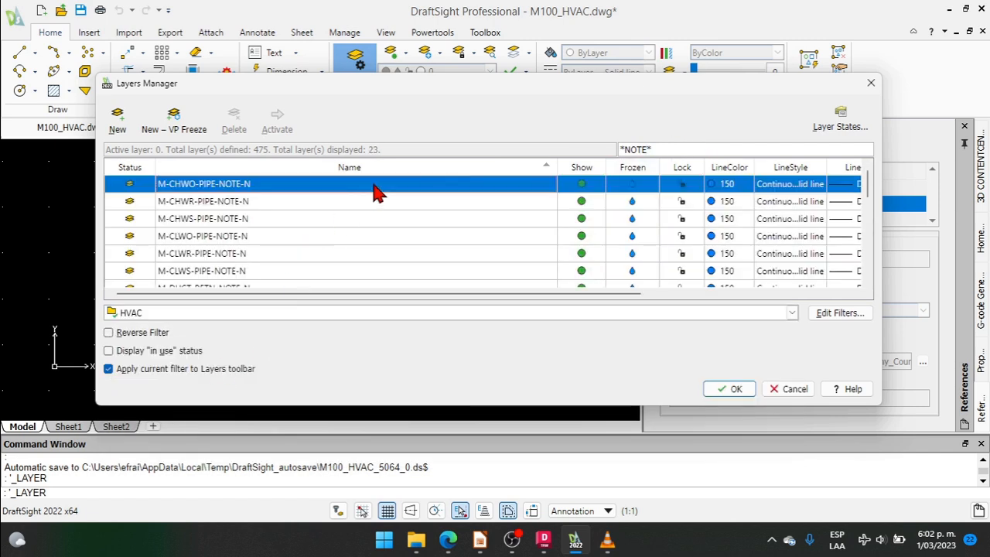
scroll(369, 213, down, 6)
shift+click(304, 280)
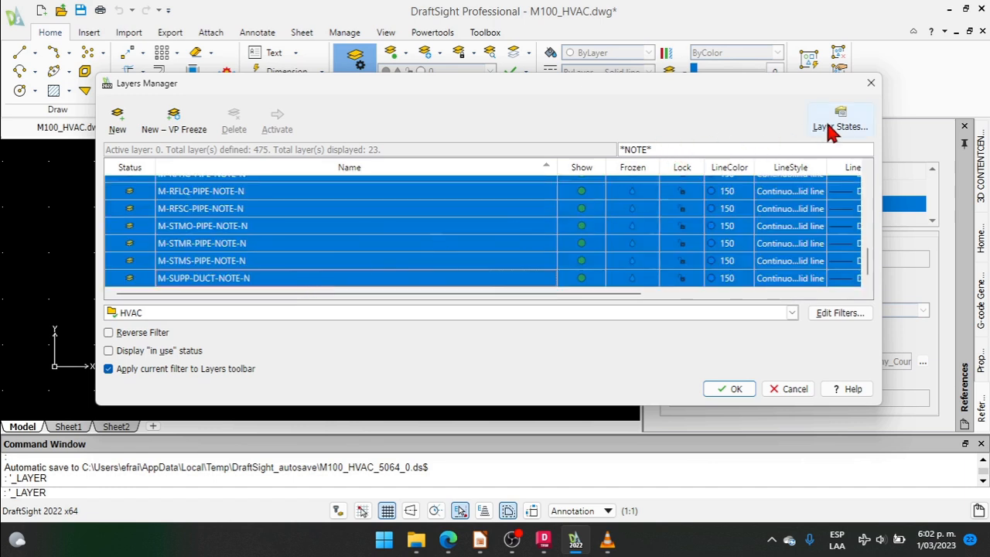
drag(301, 211, 199, 401)
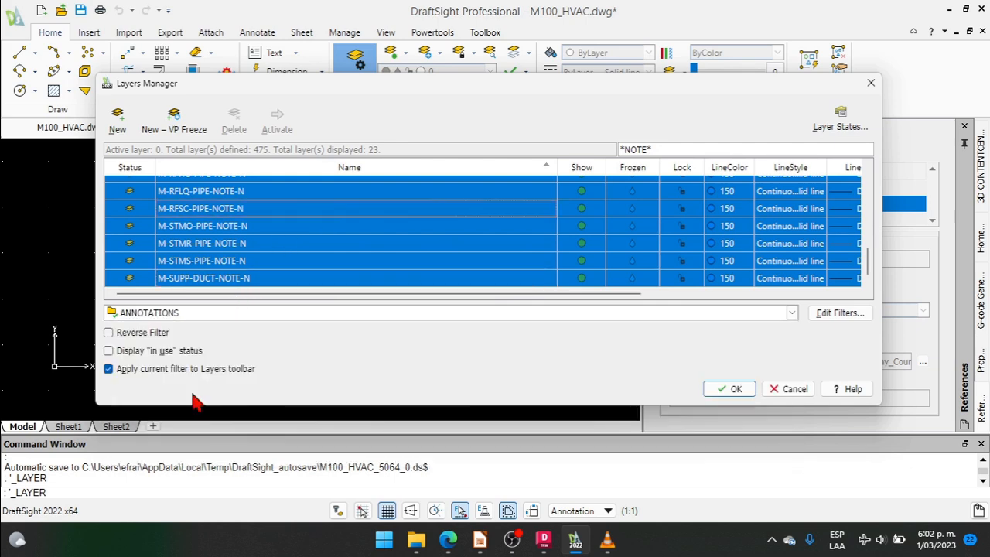
Change the layer name filter to *ANNO* and list the matching layers of the HVAC group
click(213, 313)
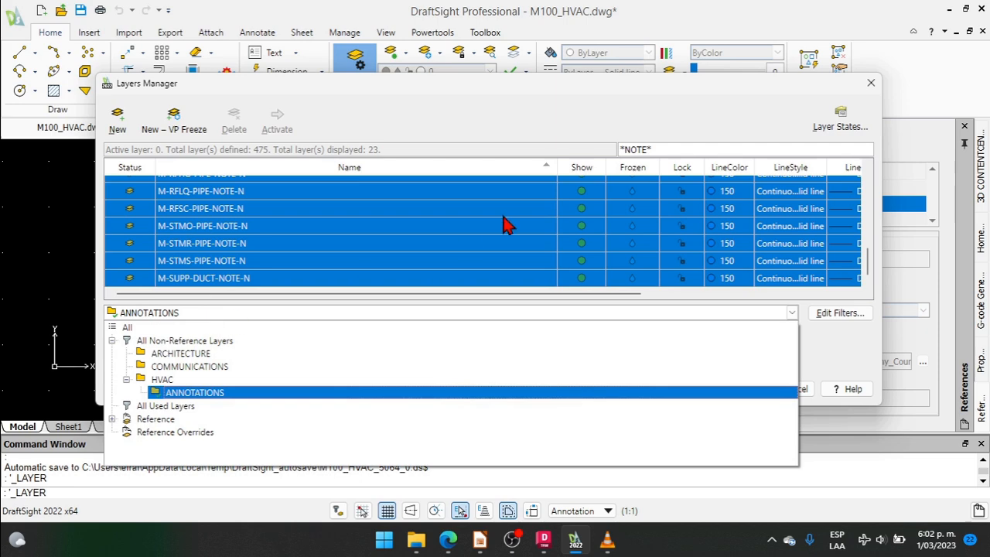
click(624, 156)
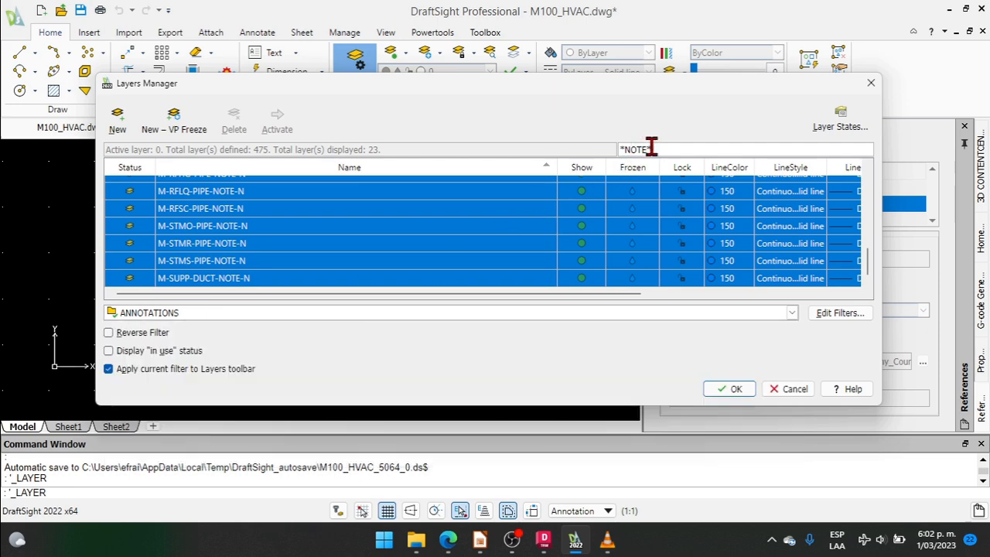
key(BackSpace)
key(BackSpace)
key(BackSpace)
key(BackSpace)
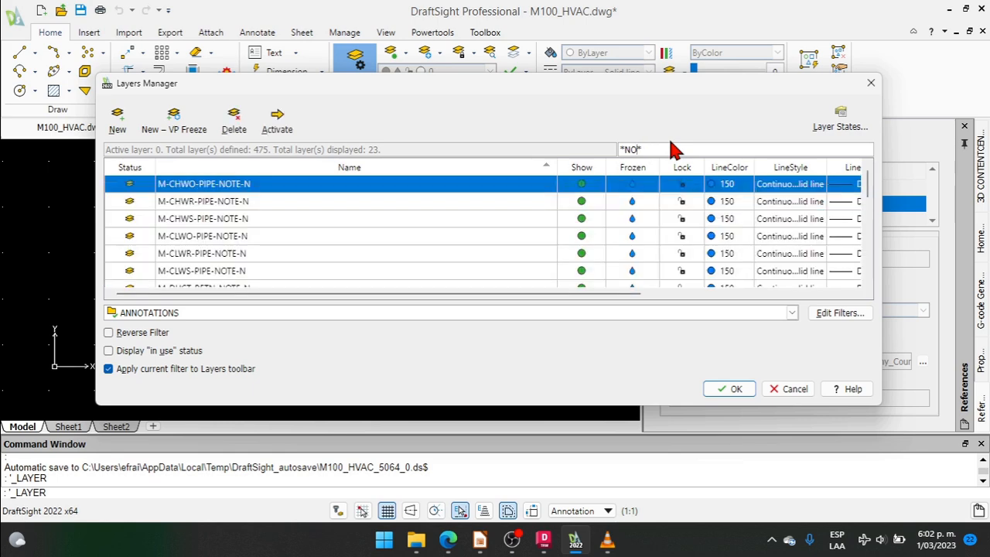
text(ANN)
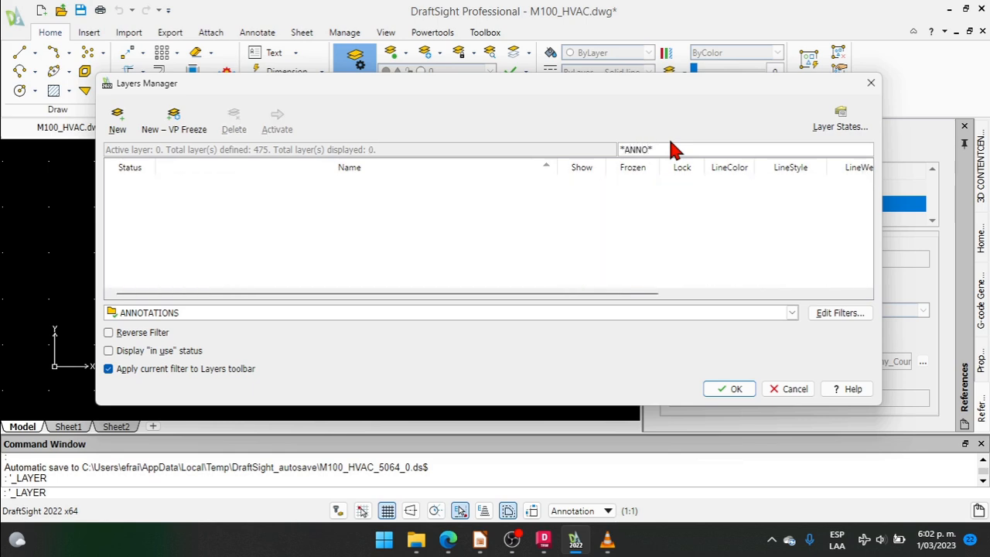
click(525, 314)
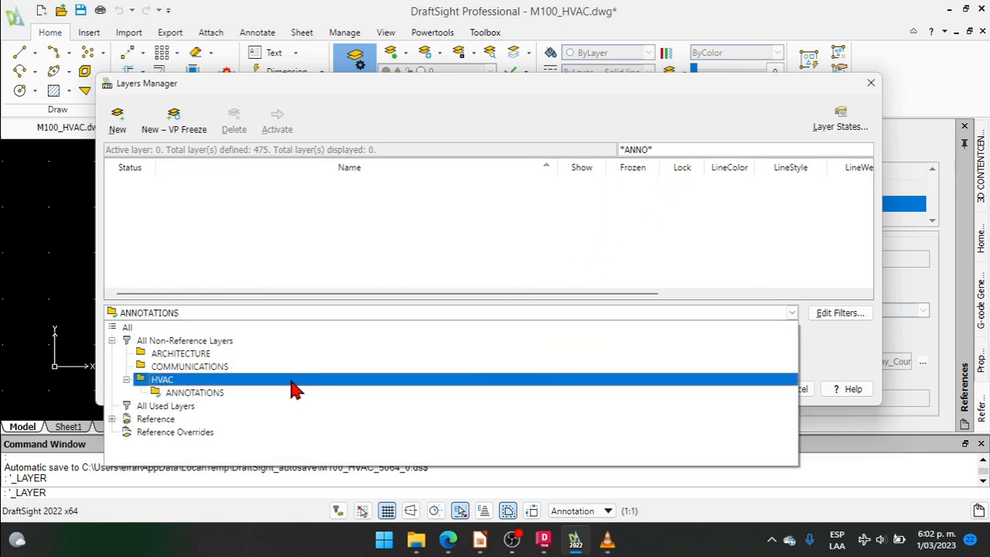
click(290, 381)
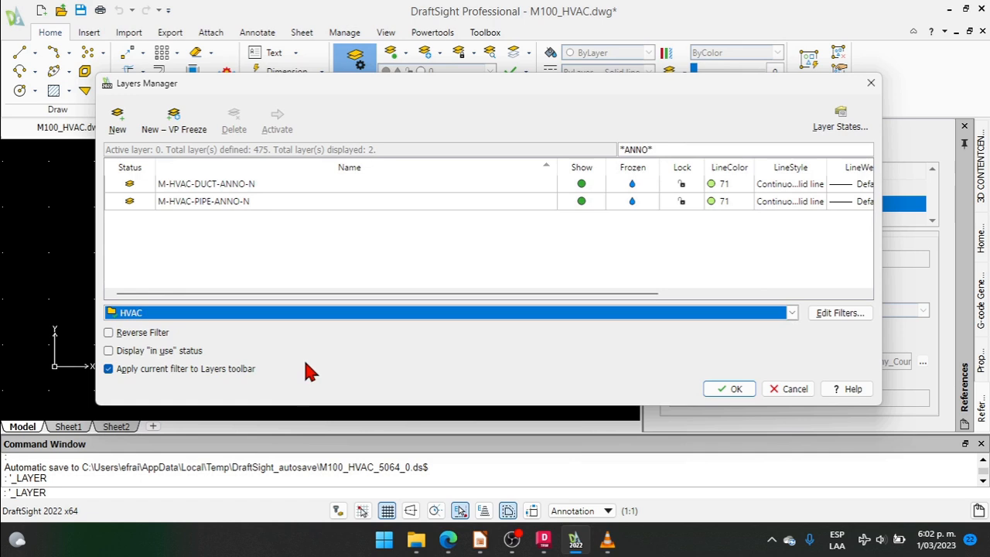
Assign layers M-HVAC-DUCT-ANNO-N and M-HVAC-PIPE-ANNO-N to the ANNOTATIONS group filter
click(272, 188)
shift+click(254, 202)
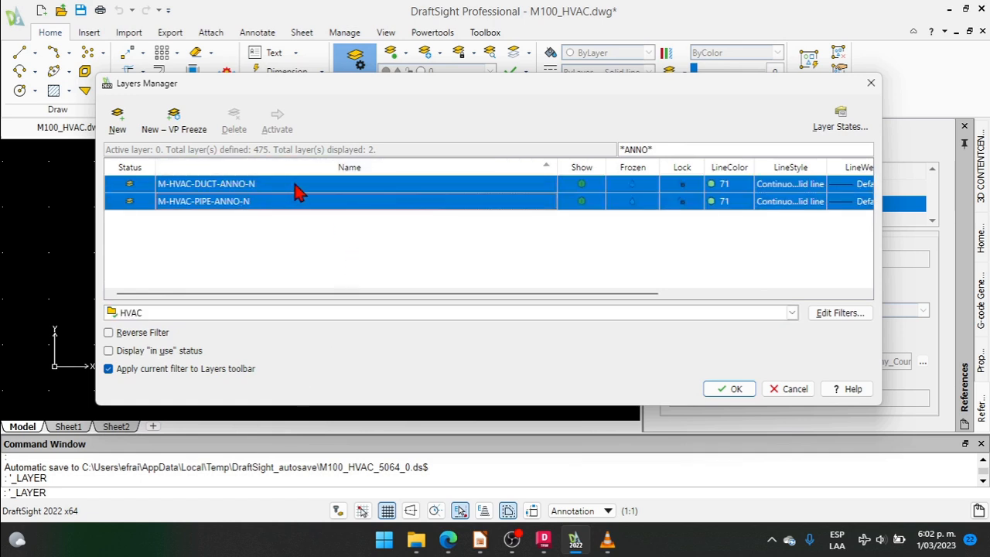
click(263, 313)
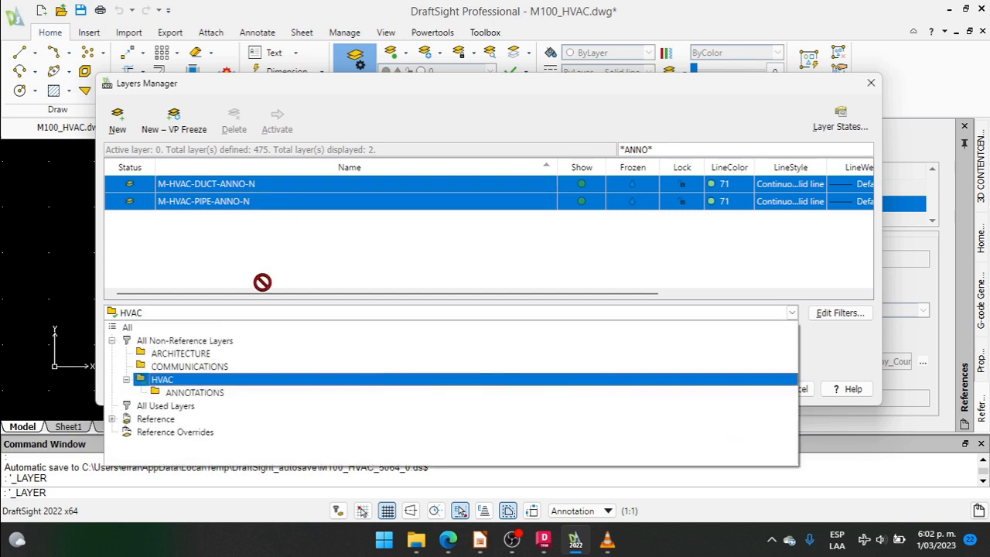
click(214, 393)
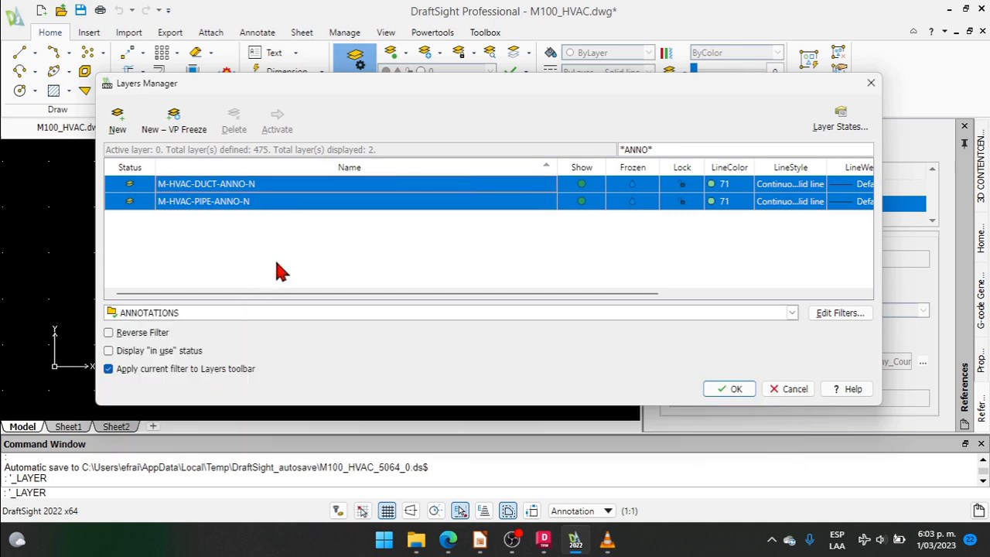
Add a nested group filter named ENERGY under HVAC and close the layer filter editor
click(207, 314)
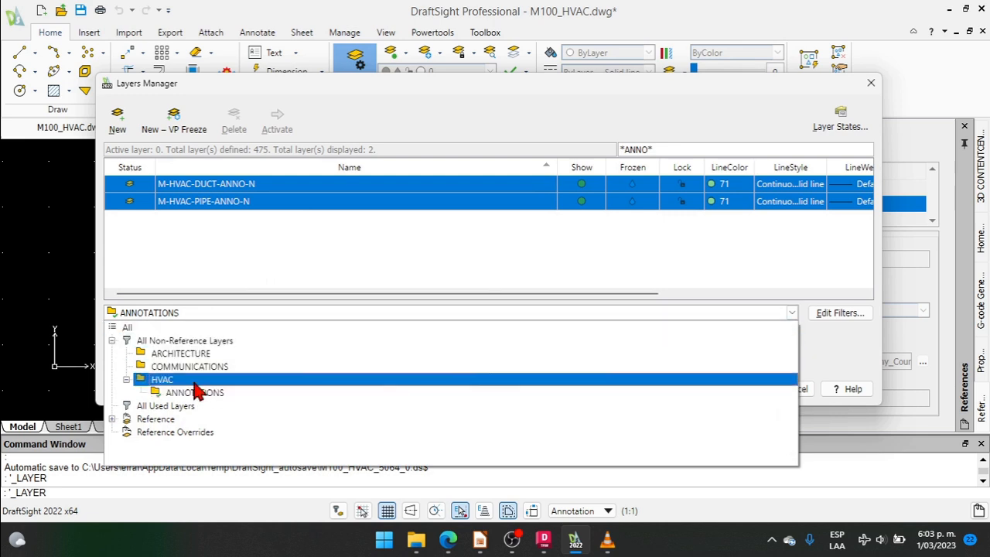
click(839, 312)
click(837, 311)
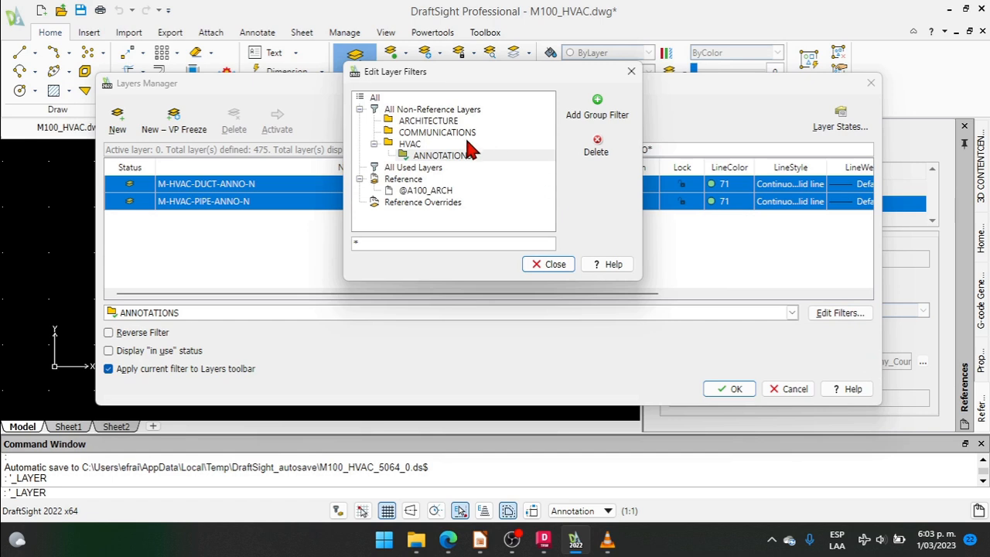
click(436, 146)
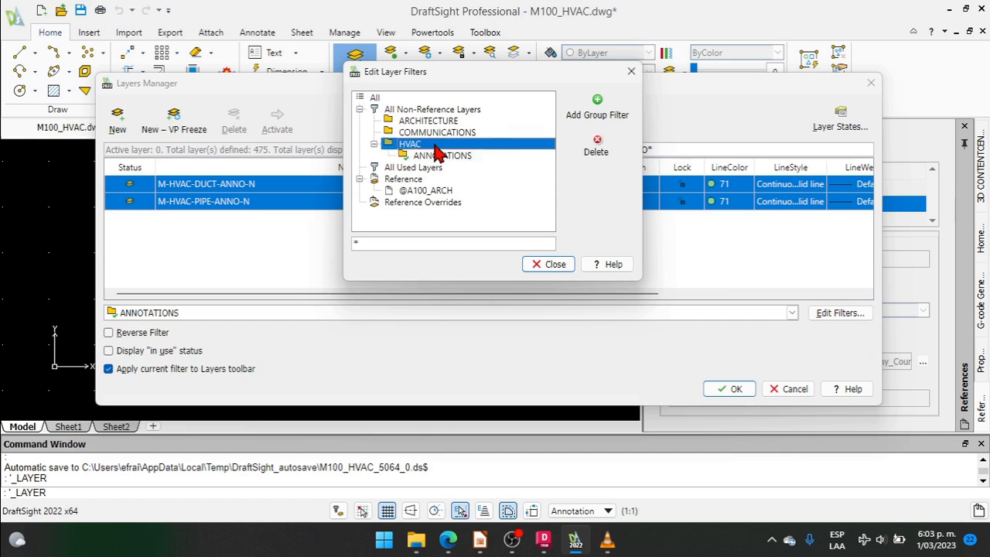
click(603, 105)
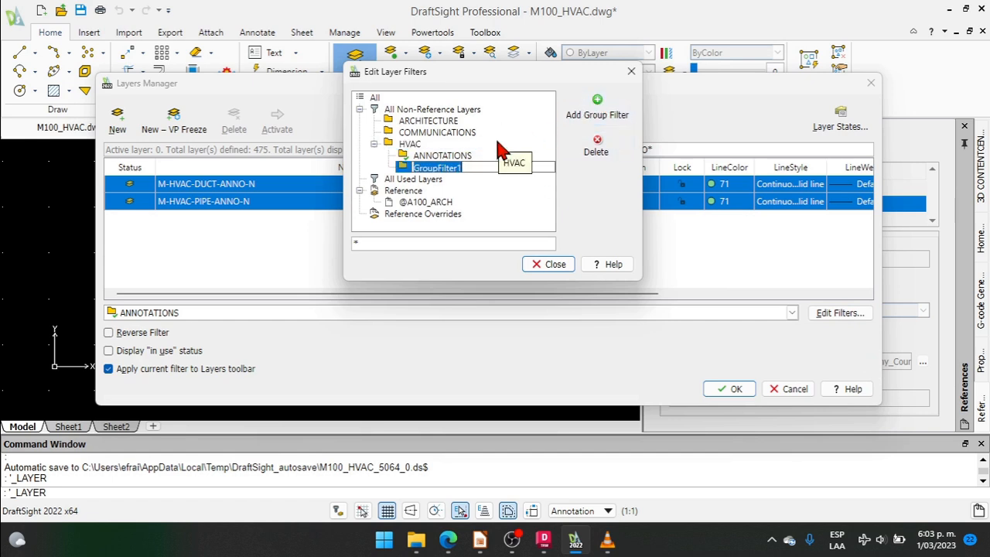
text(ENERGY)
key(Return)
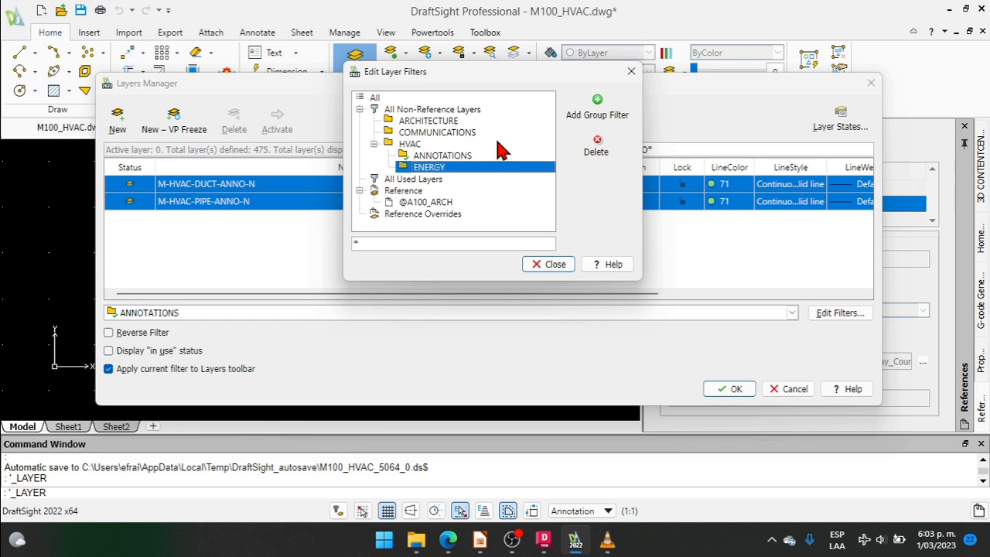
click(547, 264)
Switch to the HVAC group filter and list its layers matching the name filter *ENER*
click(341, 312)
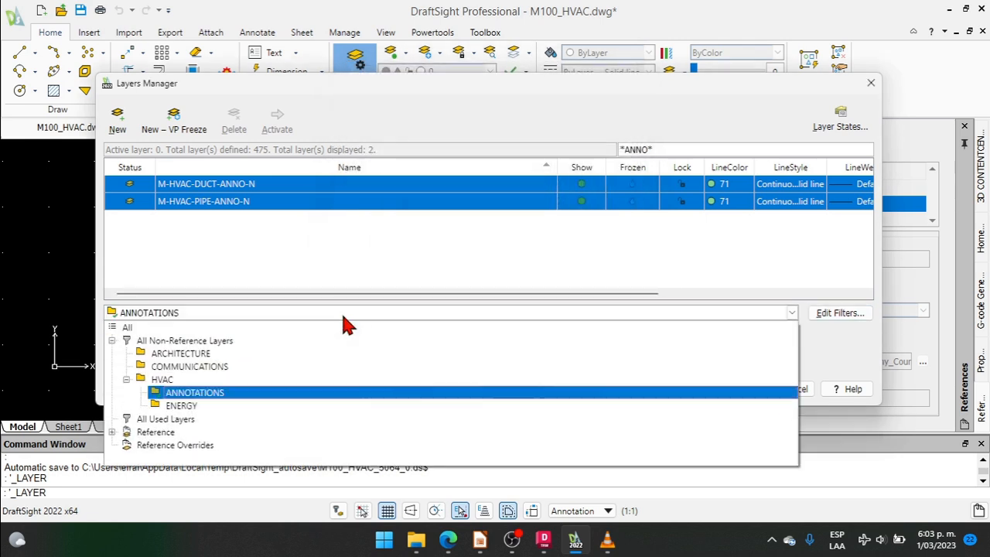
click(289, 376)
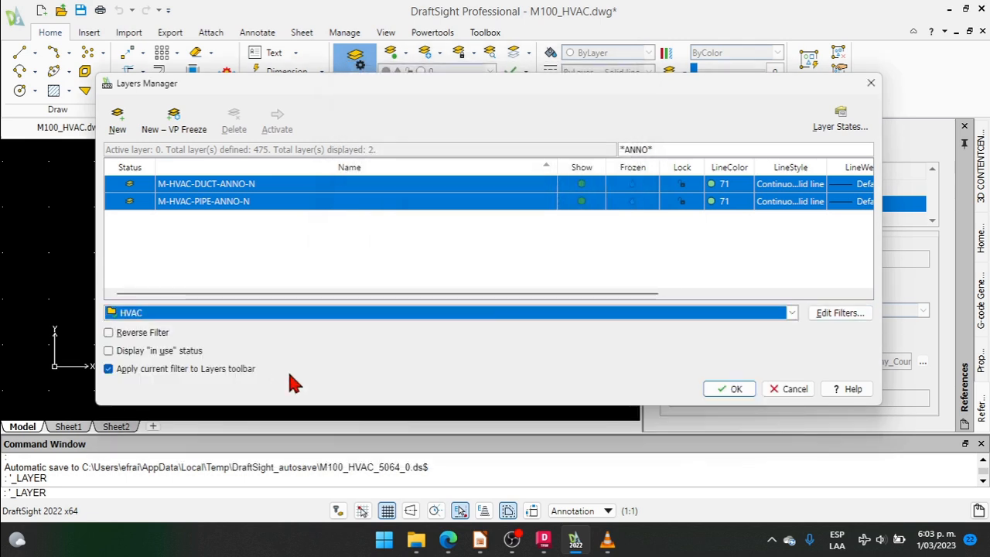
click(651, 149)
key(BackSpace)
key(BackSpace)
key(BackSpace)
key(BackSpace)
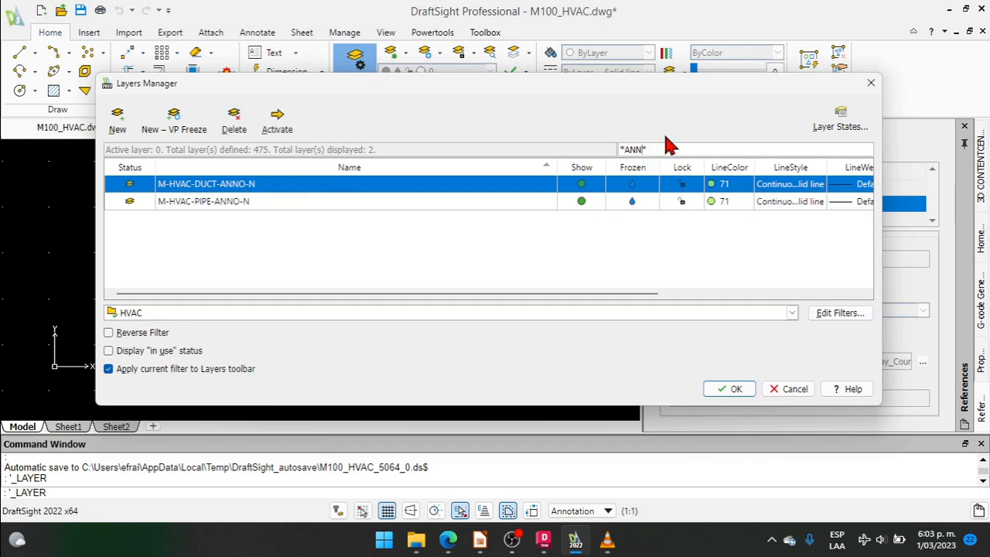
text(ENER)
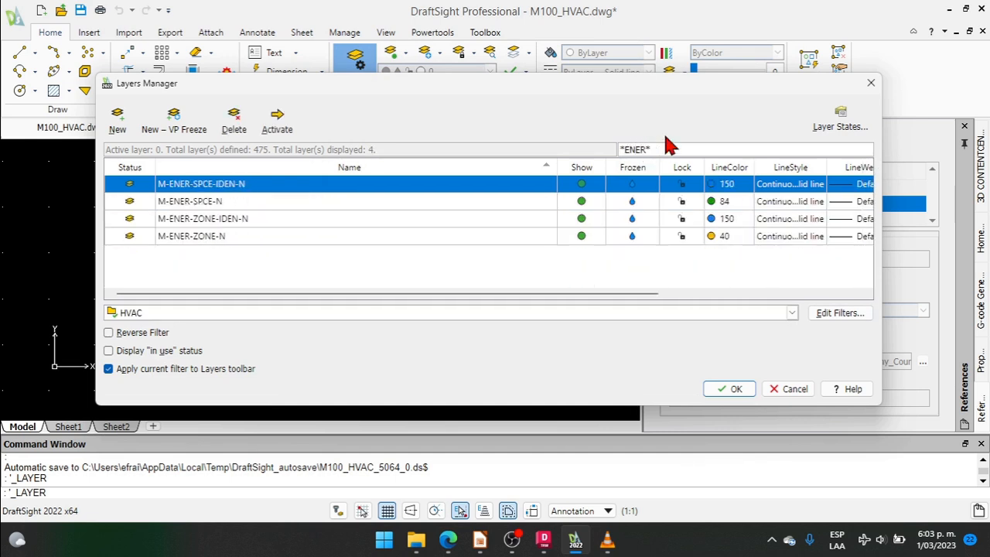
Assign the four listed M-ENER layers, from M-ENER-SPCE-IDEN-N to M-ENER-ZONE-N, to the ENERGY group filter
shift+click(232, 235)
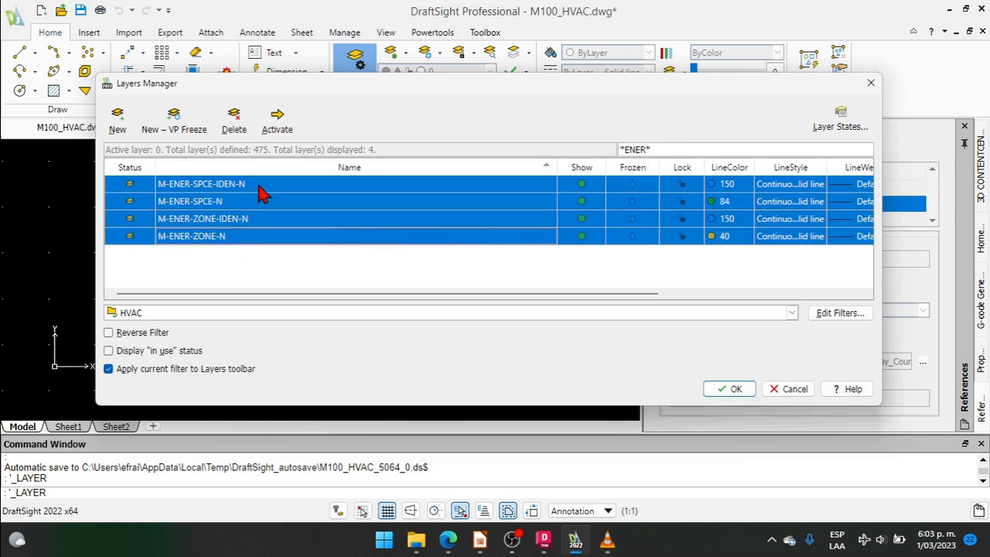
click(203, 312)
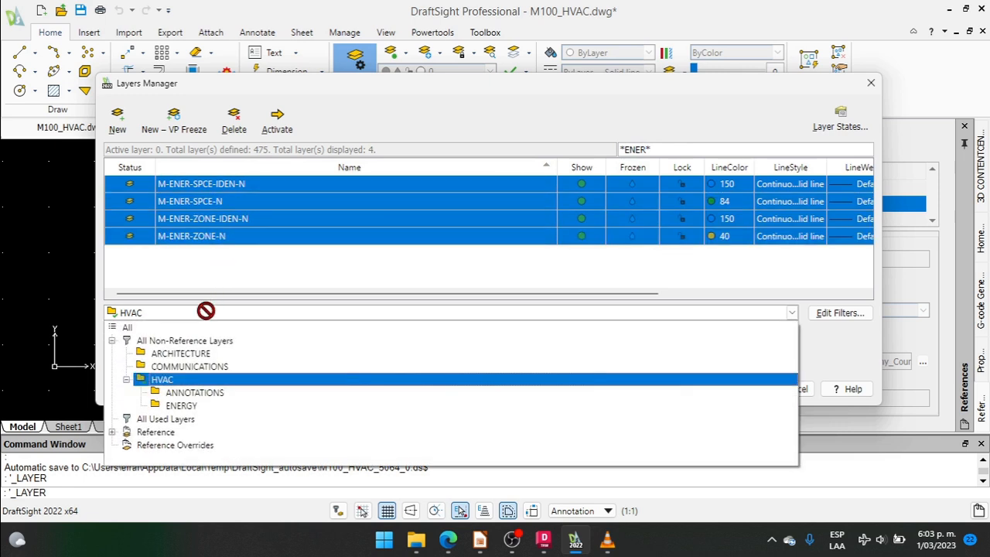
click(181, 406)
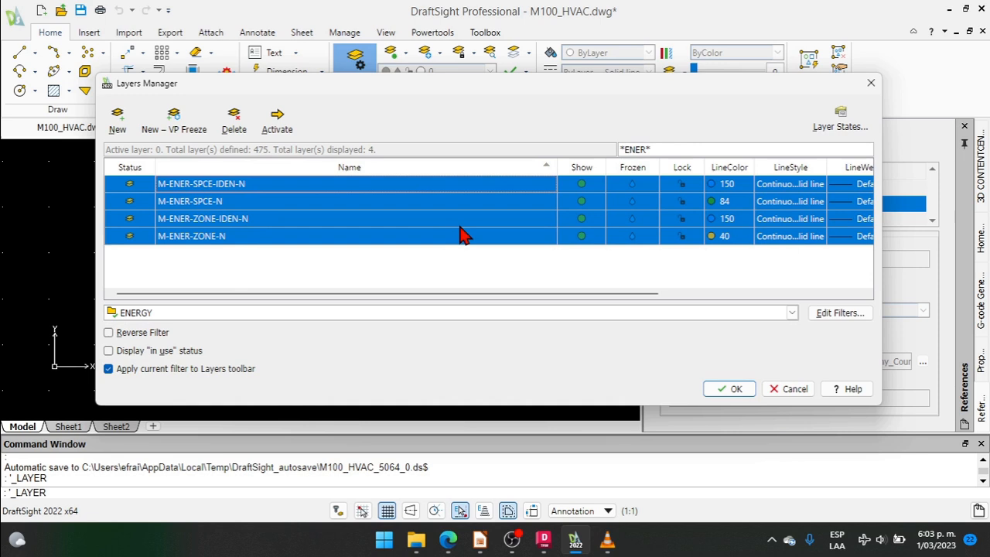
Add a nested group filter named MODEL under HVAC and close the layer filter editor
click(840, 313)
click(411, 144)
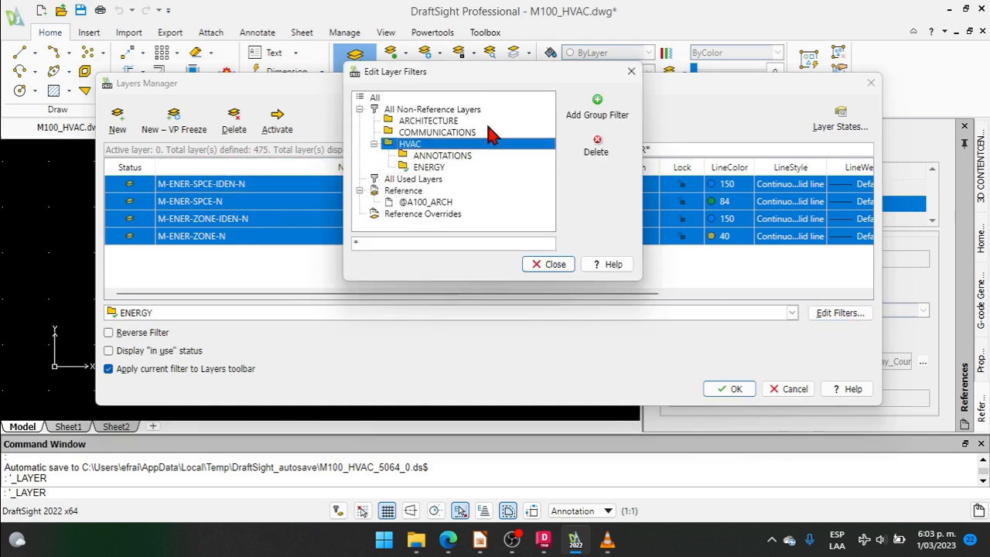
click(595, 113)
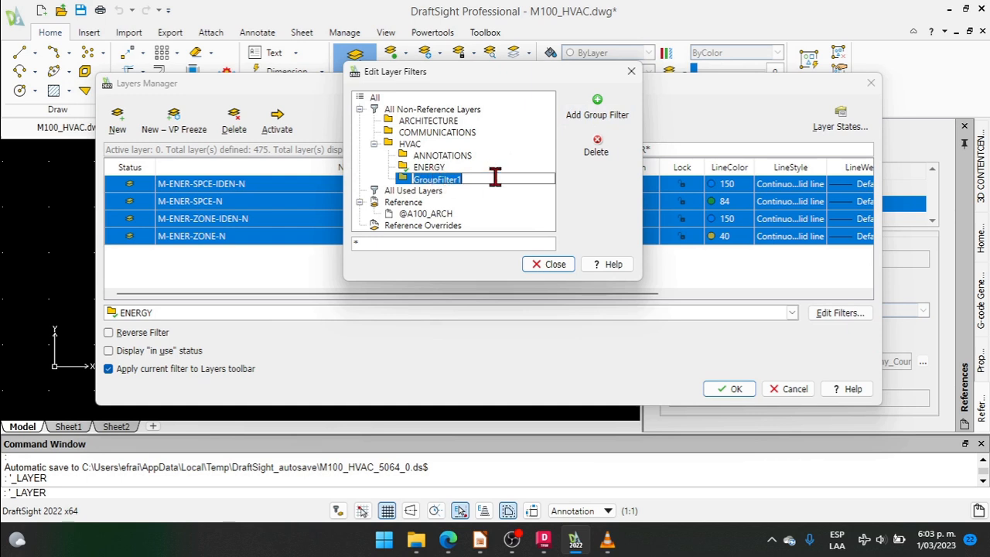
text(MODEL)
key(Return)
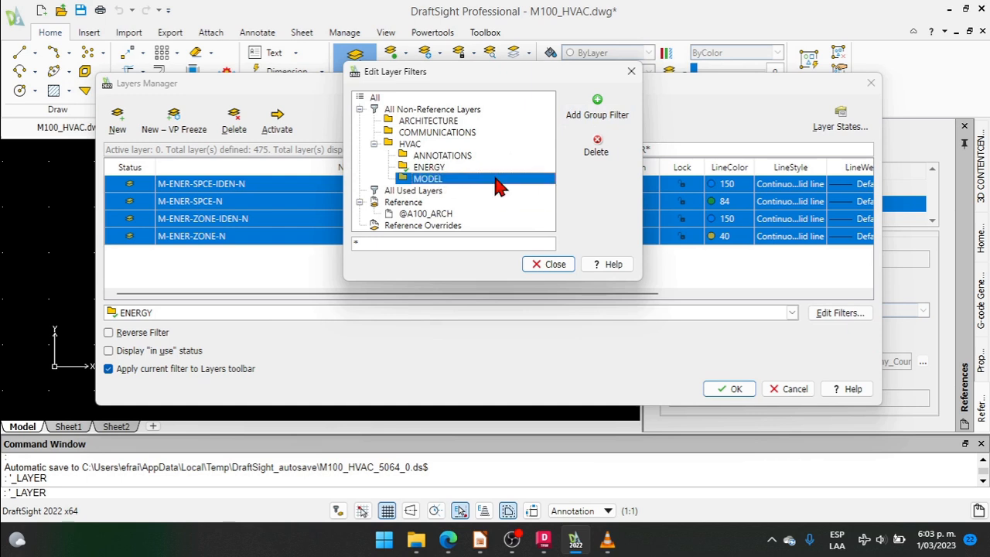
click(539, 266)
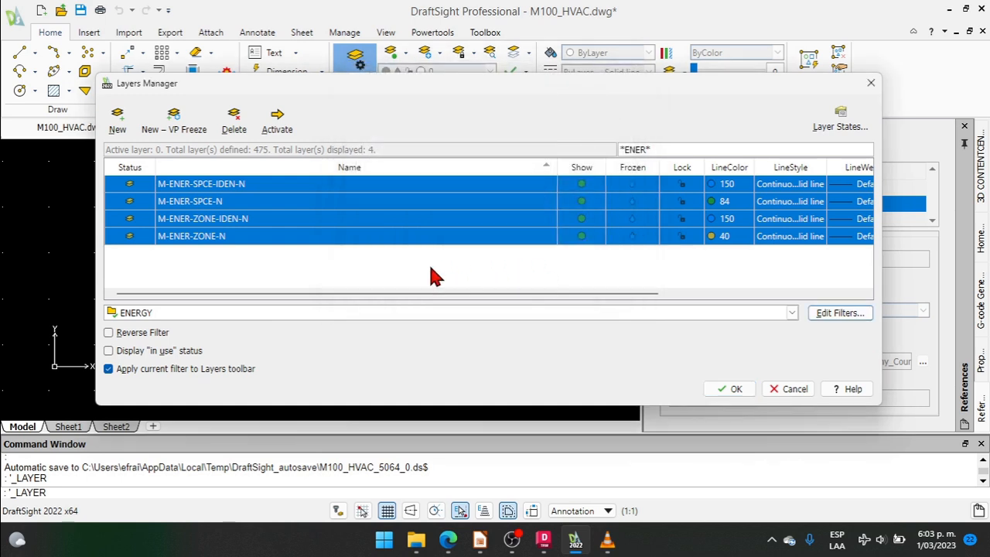
Change the layer name filter to M-HVAC-* and list the matching layers of the HVAC group
click(393, 266)
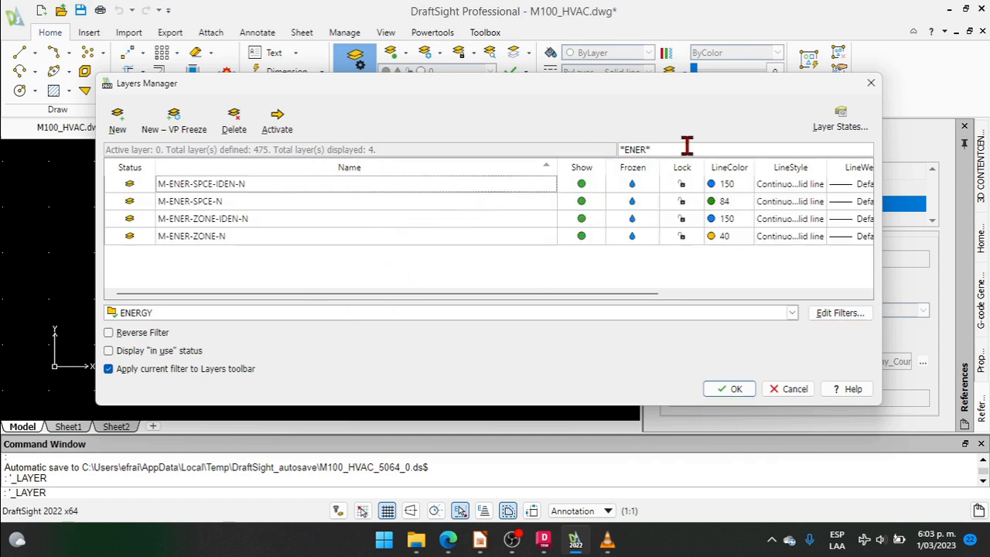
drag(663, 150, 589, 151)
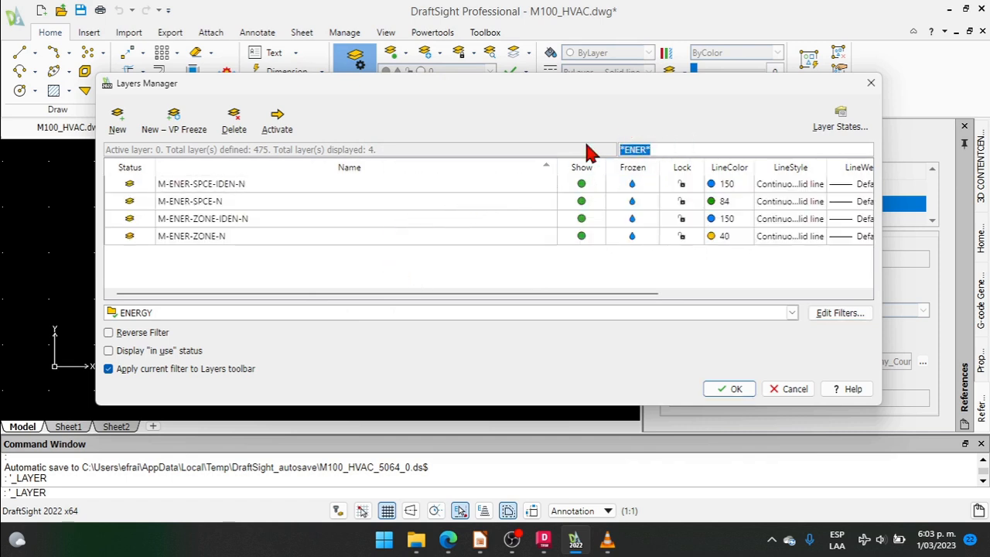
text(M-H)
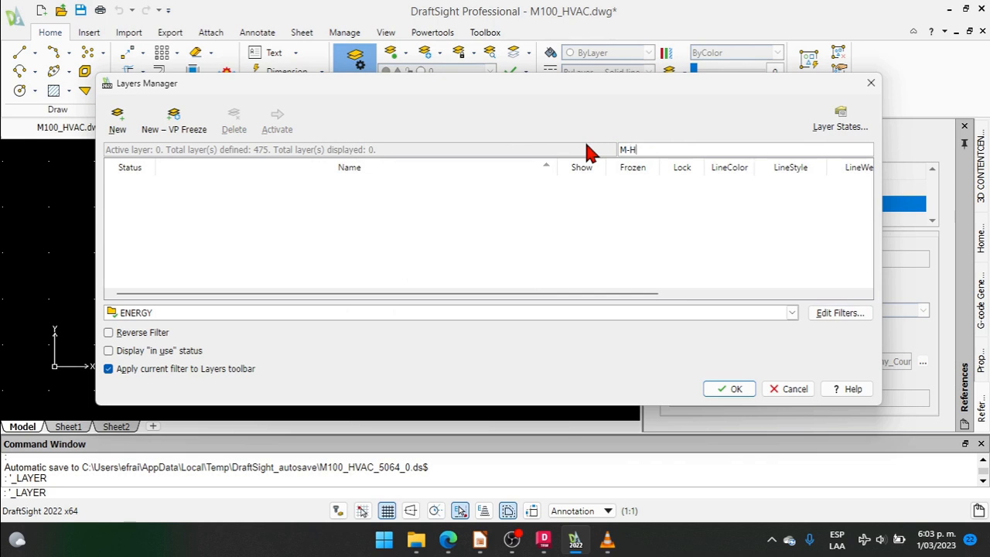
text(VAC-*)
click(327, 311)
click(230, 380)
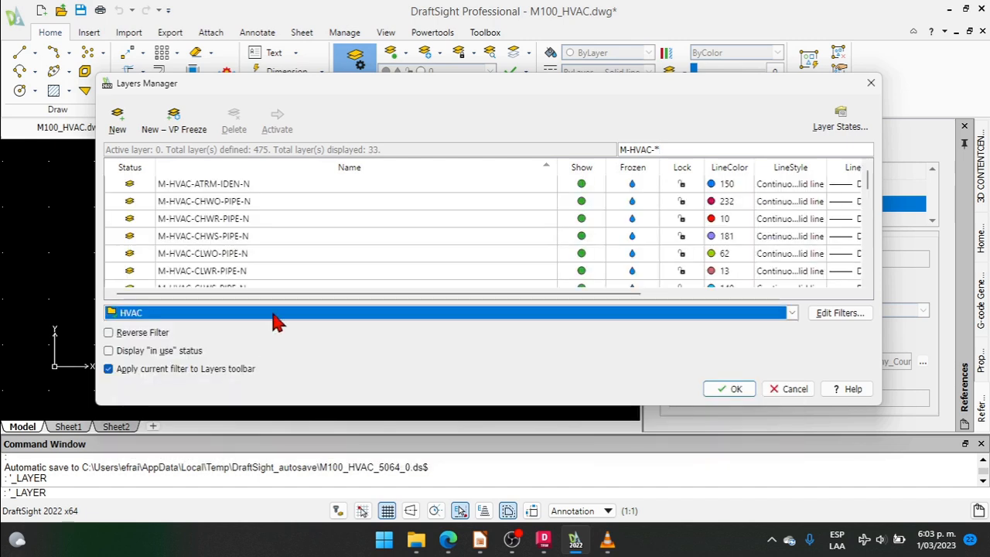
scroll(326, 205, down, 5)
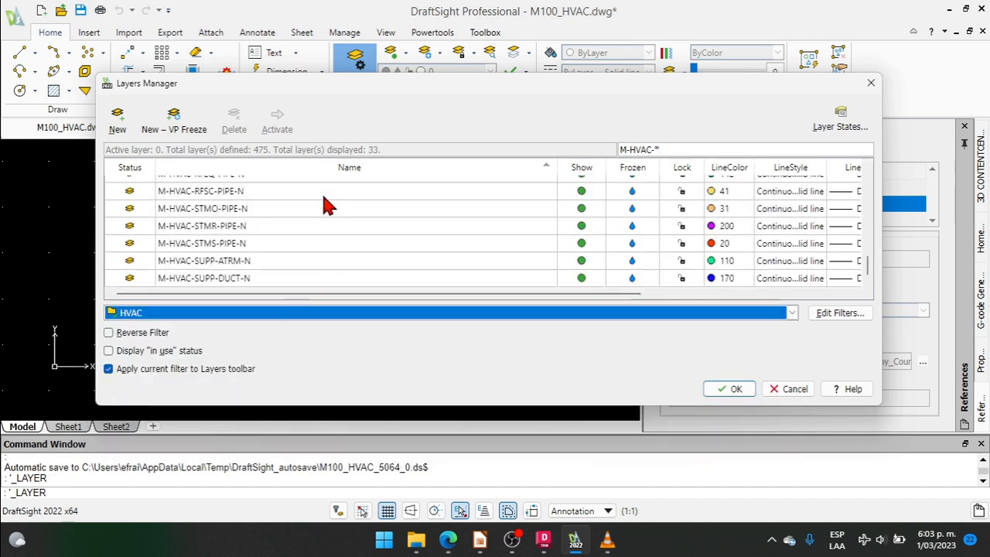
scroll(322, 198, up, 9)
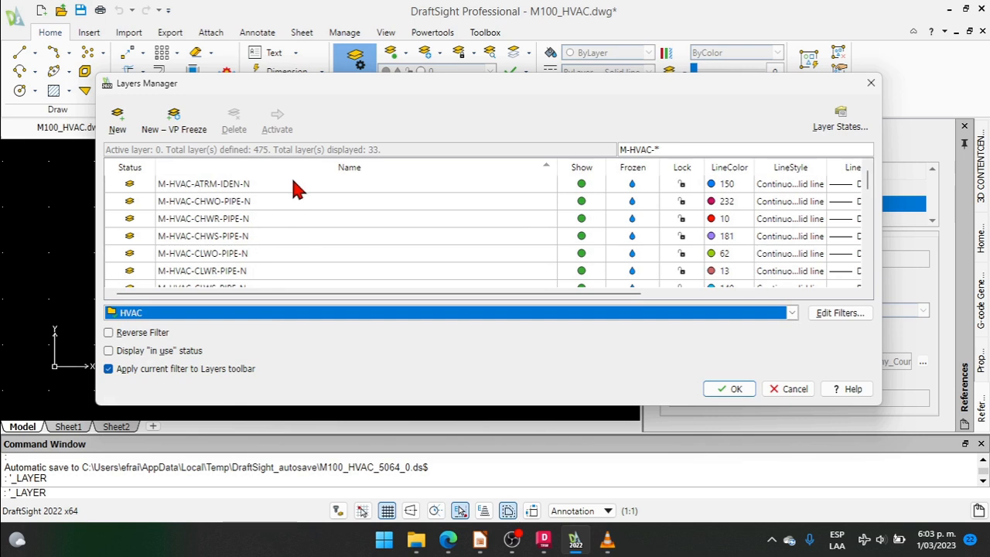
Select all listed M-HVAC layers, from M-HVAC-ATRM-IDEN-N to M-HVAC-SUPP-DUCT-N
click(290, 184)
scroll(291, 242, down, 5)
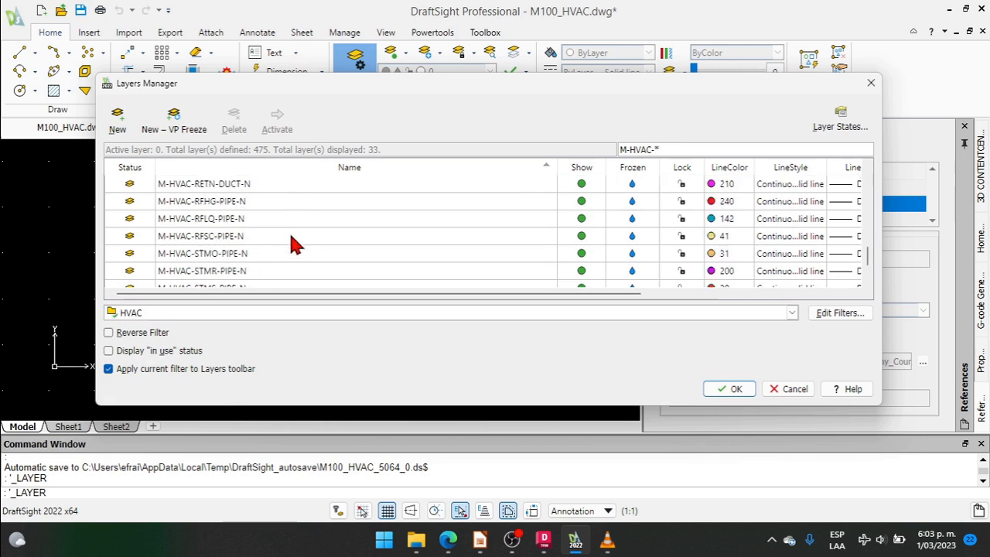
scroll(276, 267, down, 4)
shift+click(266, 280)
scroll(276, 216, up, 9)
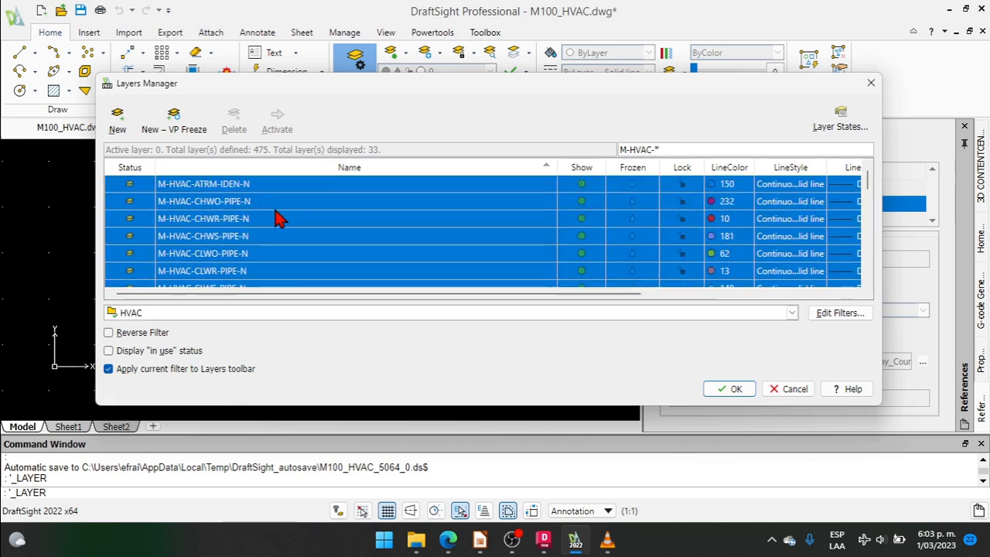
Exclude M-HVAC-ATRM-IDEN-N, M-HVAC-DUCT-ANNO-N, M-HVAC-EQPM-IDEN-N, M-HVAC-HOOD-IDEN-N and M-HVAC-PIPE-ANNO-N from the layer selection
ctrl+click(217, 192)
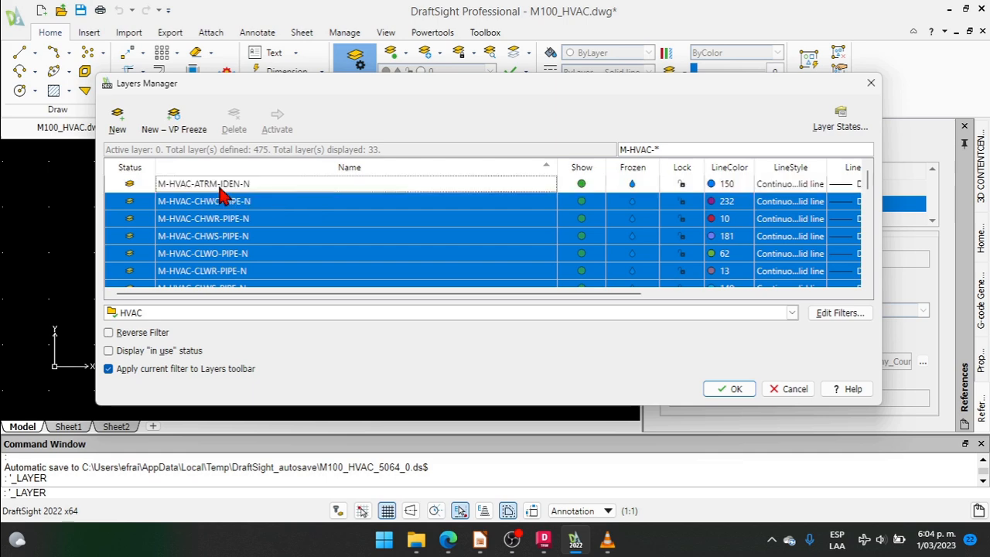
scroll(266, 253, down, 1)
ctrl+click(263, 252)
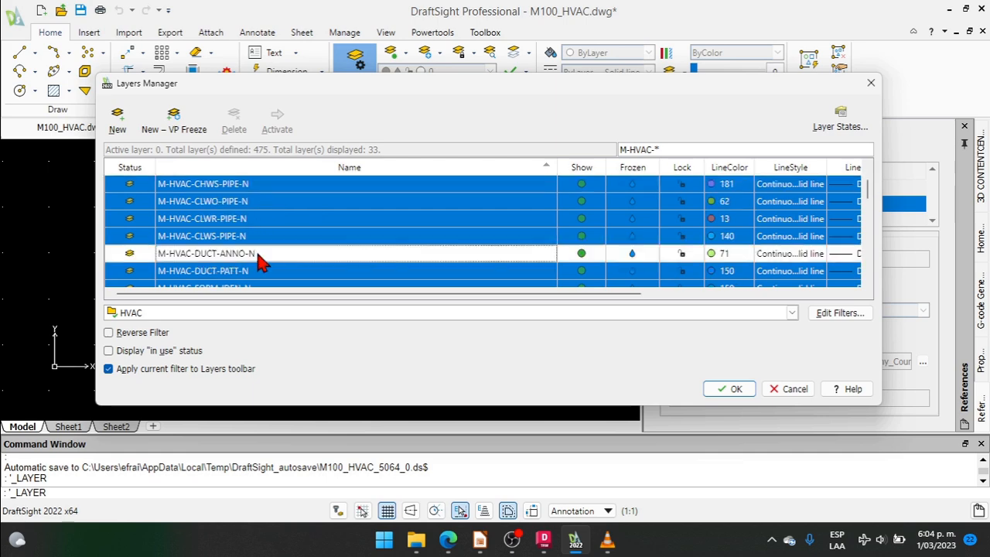
scroll(271, 224, down, 1)
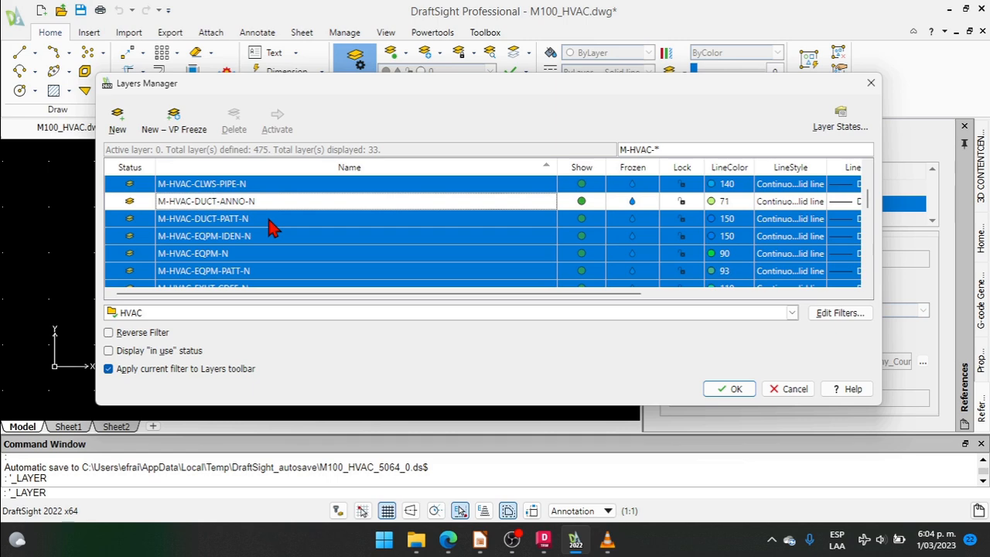
scroll(265, 213, down, 1)
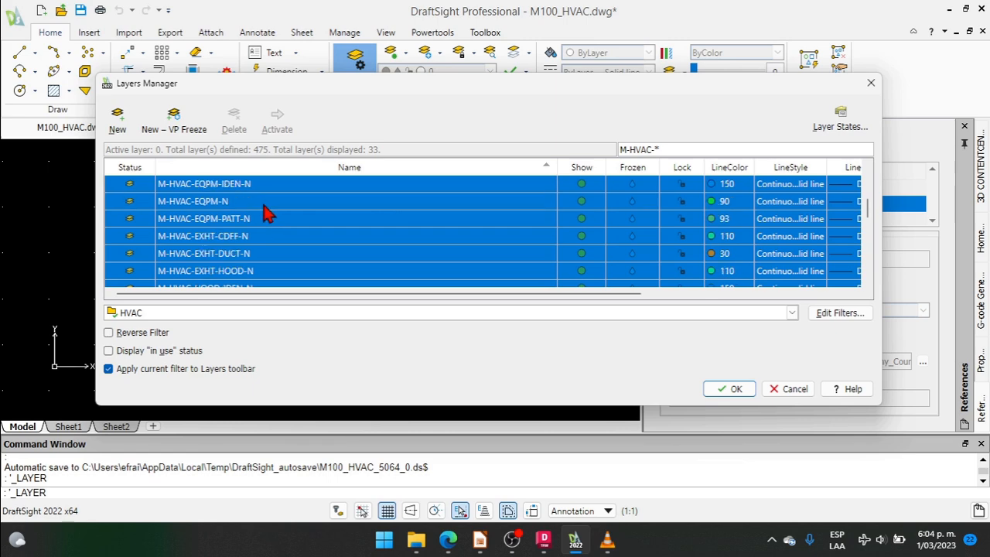
ctrl+click(257, 187)
scroll(280, 221, up, 1)
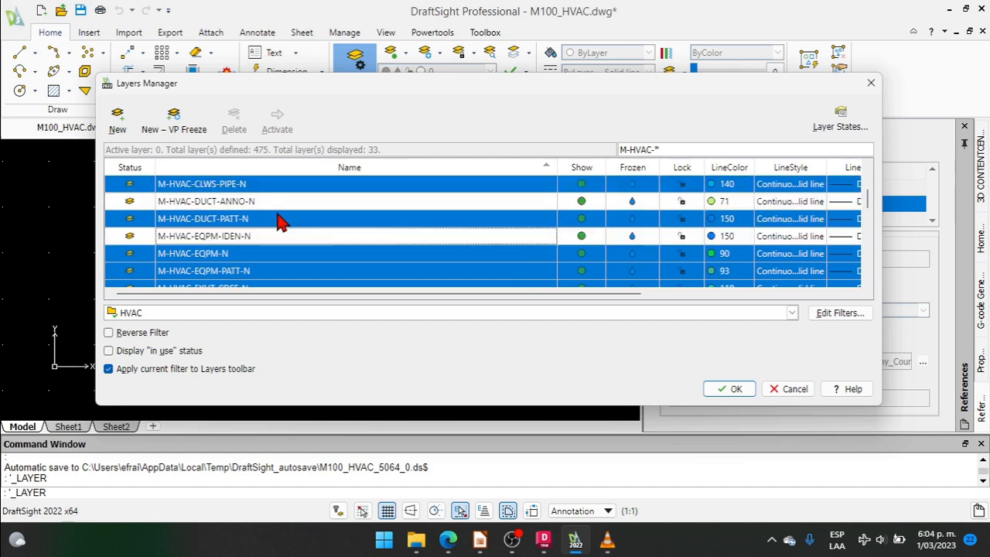
scroll(280, 221, down, 1)
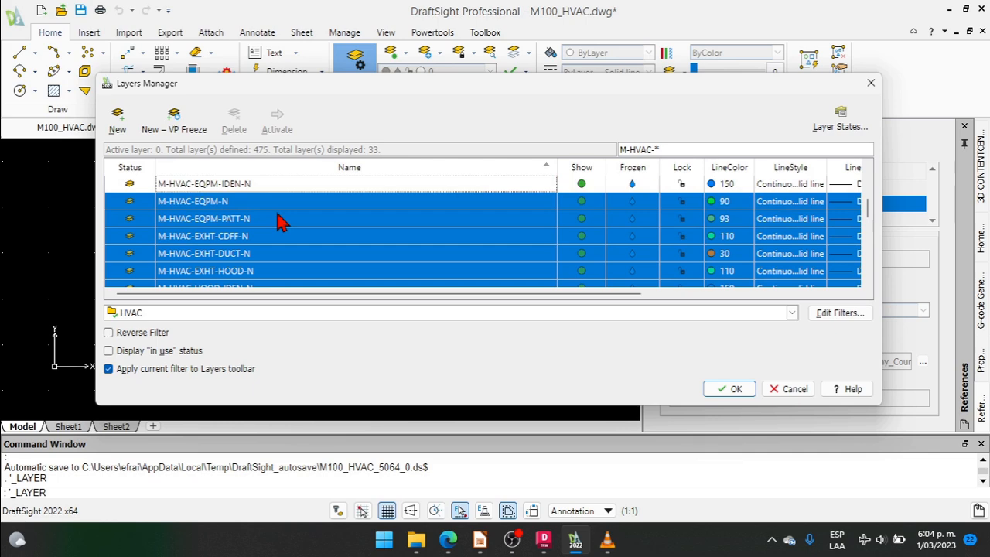
scroll(280, 222, down, 1)
ctrl+click(267, 238)
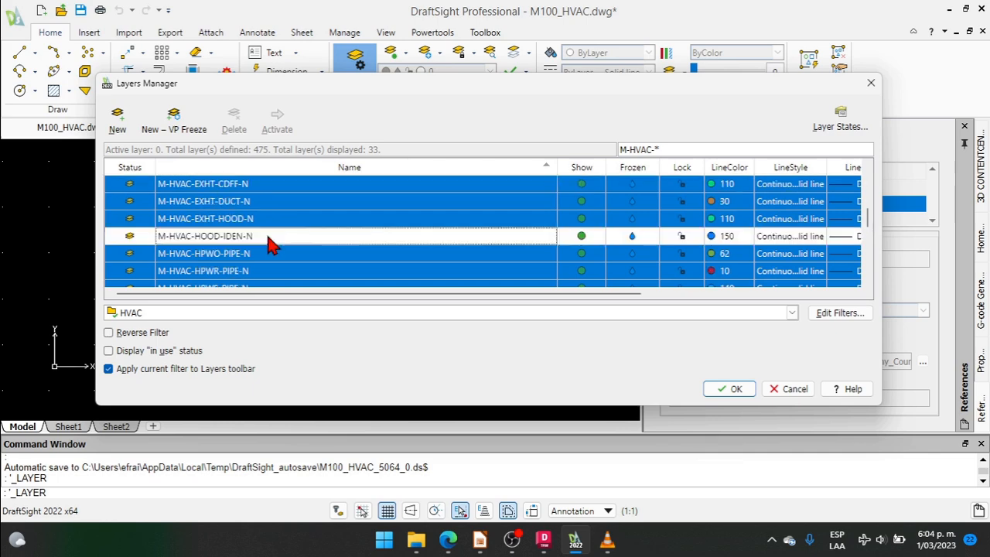
scroll(269, 242, down, 2)
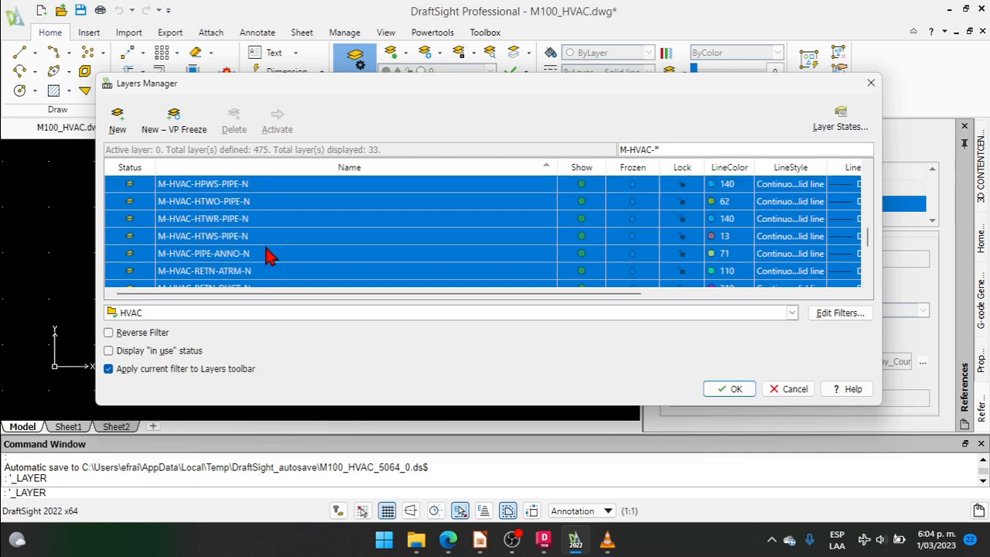
ctrl+click(267, 255)
scroll(268, 252, down, 1)
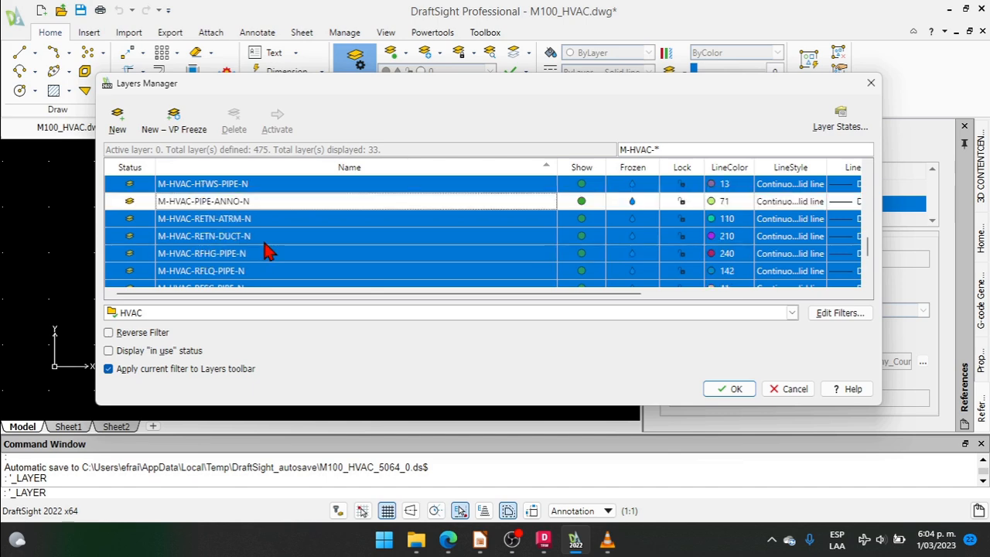
Assign the remaining selected M-HVAC pipe, duct and equipment layers to the MODEL group filter and accept the layer changes
scroll(267, 252, down, 1)
scroll(268, 252, up, 1)
scroll(268, 252, down, 1)
scroll(267, 252, down, 1)
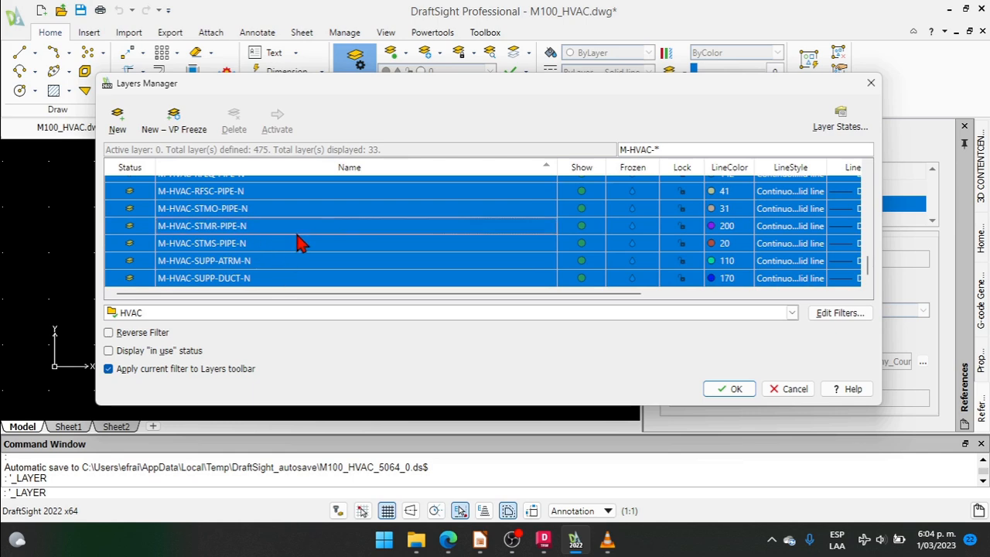
drag(299, 241, 188, 425)
click(731, 389)
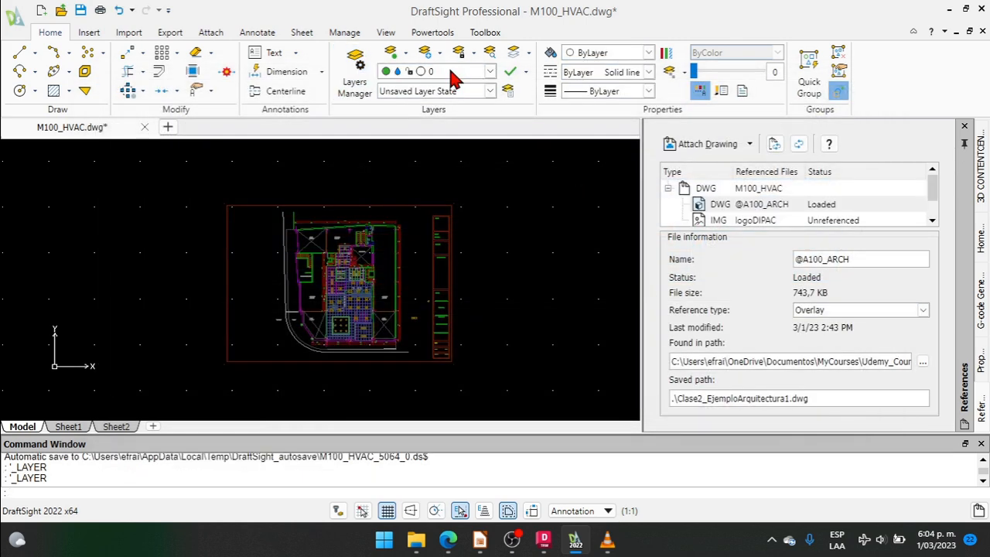
click(452, 71)
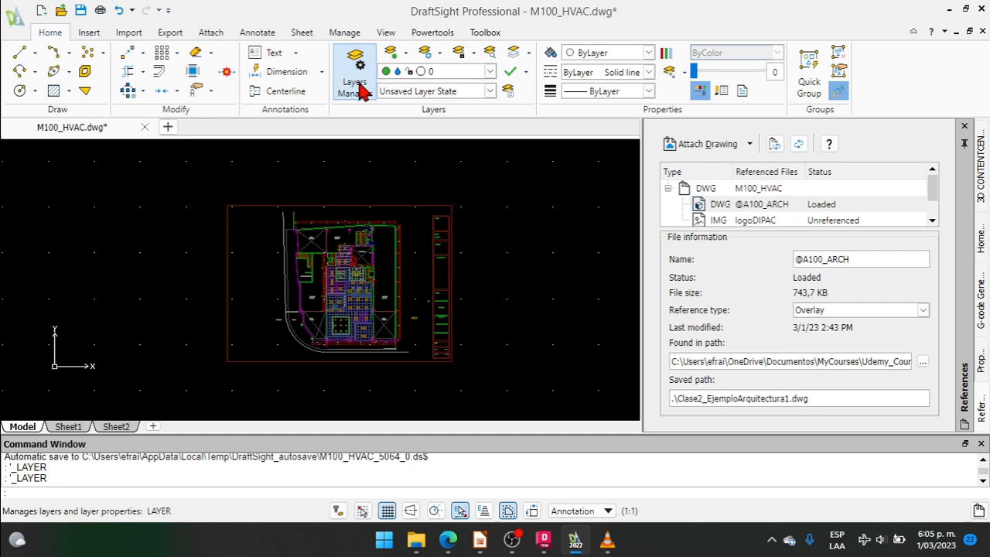
Add a nested group filter named AGUA HELADA under the MODEL filter of the HVAC group
click(360, 89)
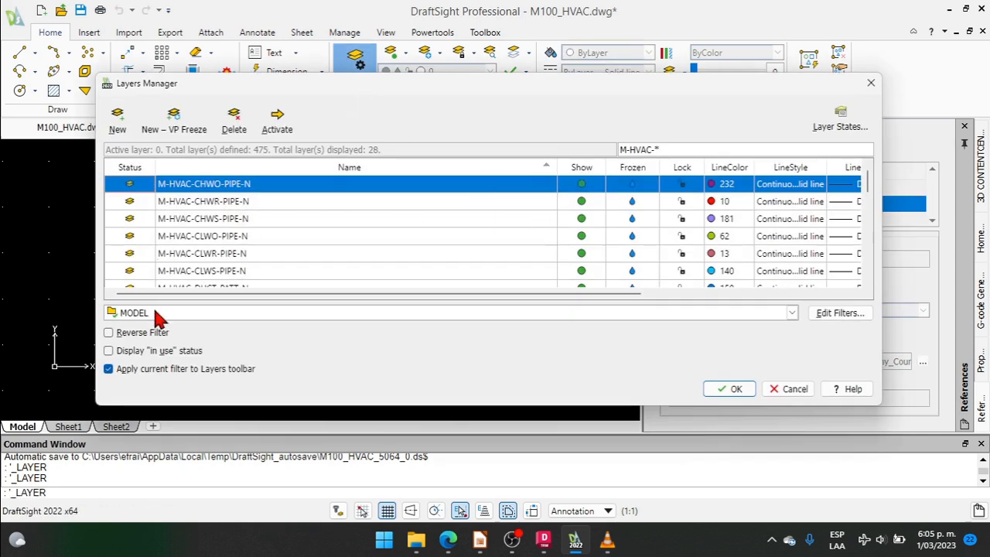
click(850, 327)
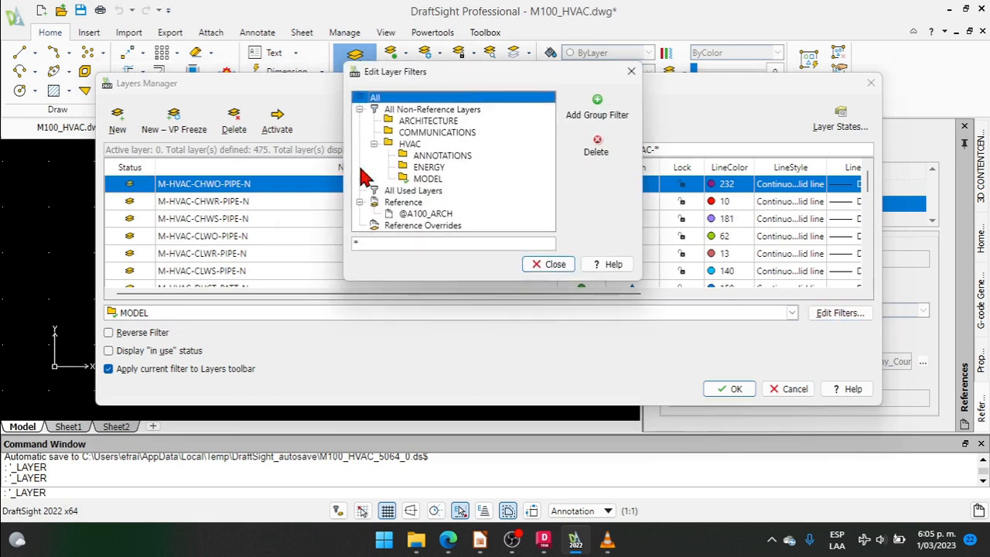
click(425, 179)
click(585, 112)
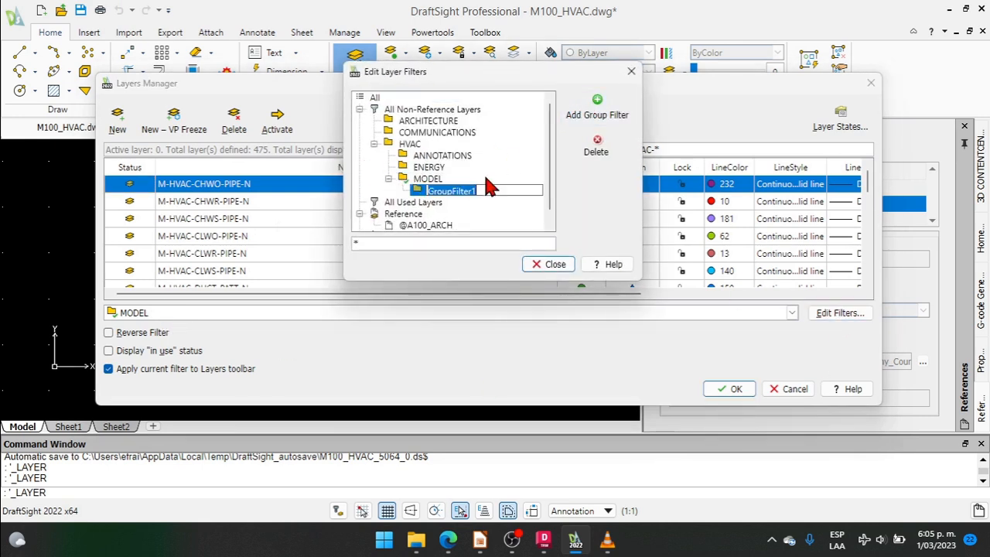
text(AGUA)
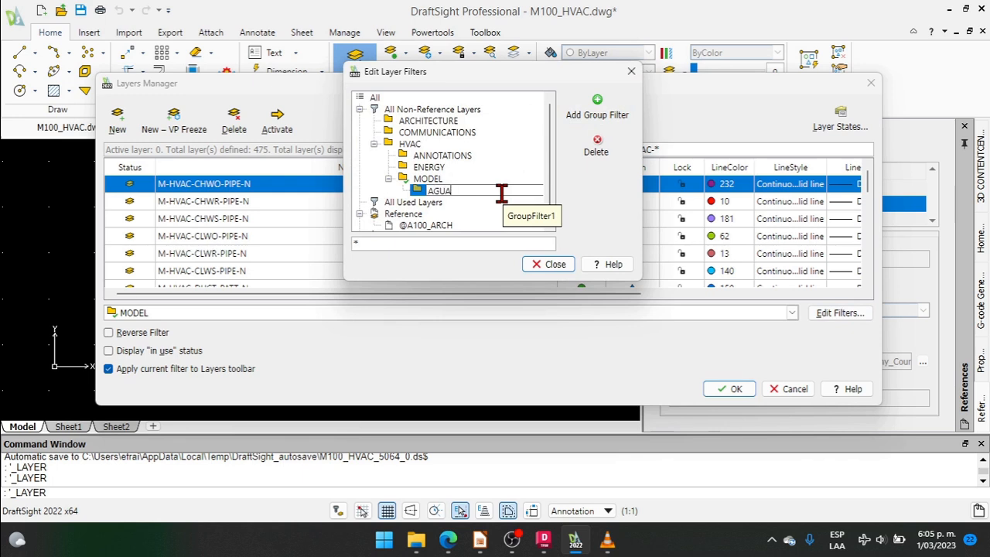
text( HELADA)
key(Return)
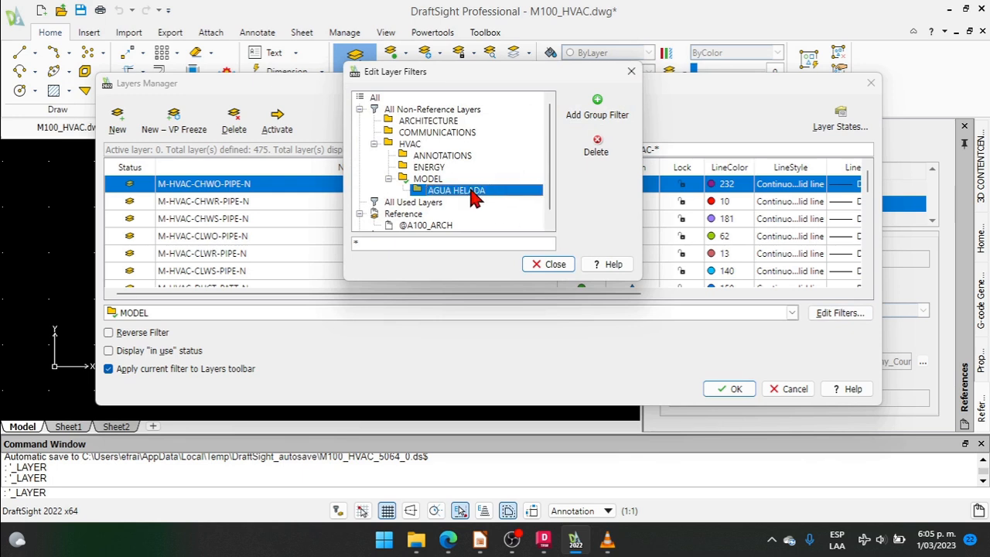
Rename the AGUA HELADA group filter as CHILLED WATER and finish editing the layer filters
click(475, 195)
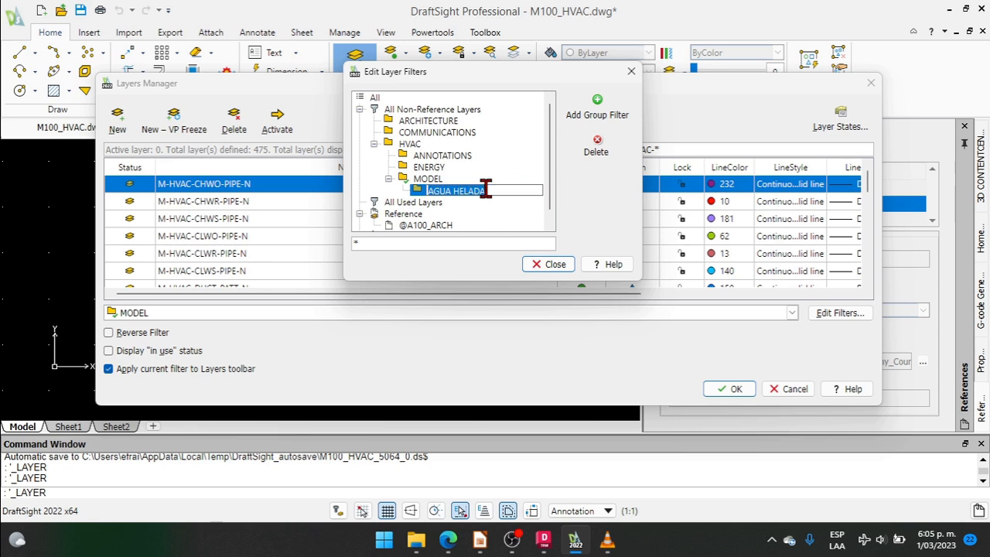
text(CHILLED )
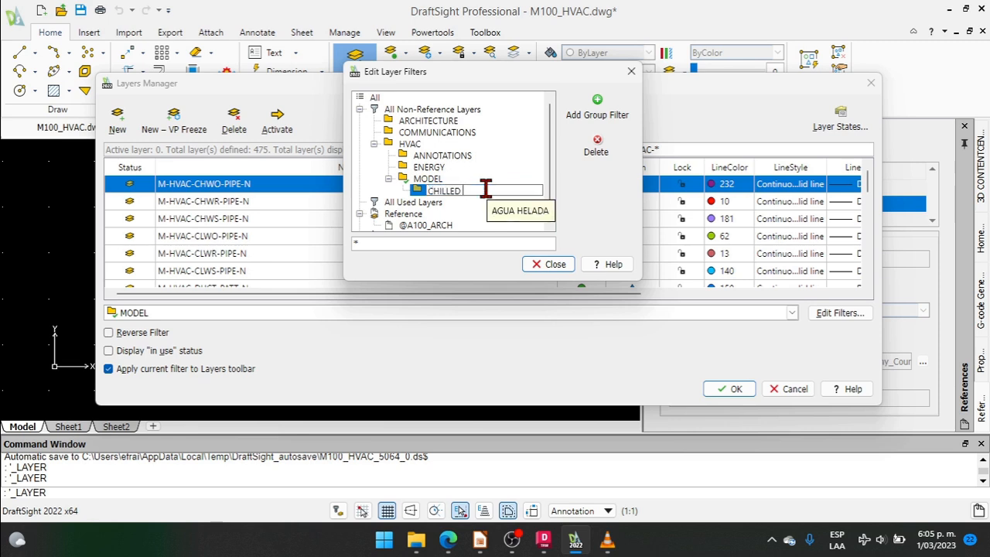
text(WATER)
key(Return)
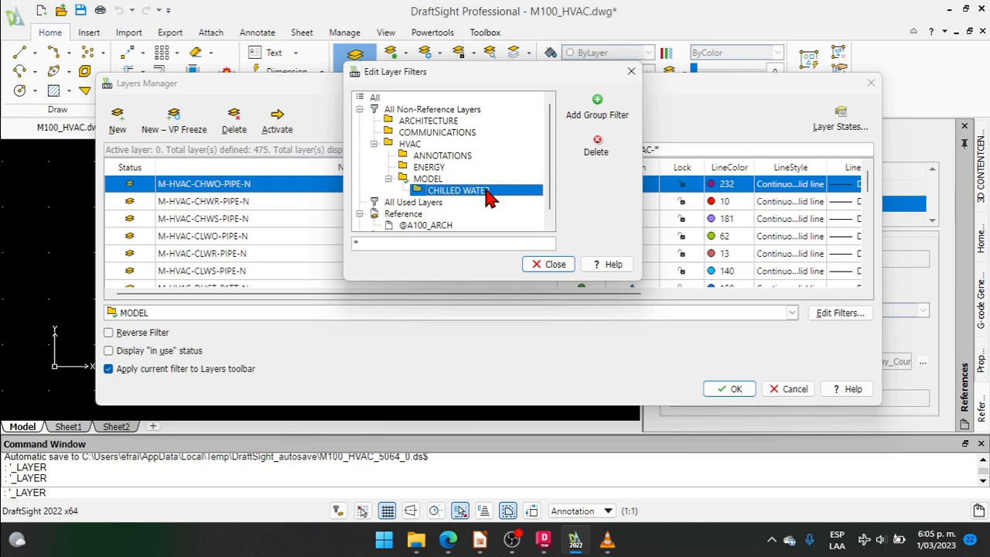
click(546, 265)
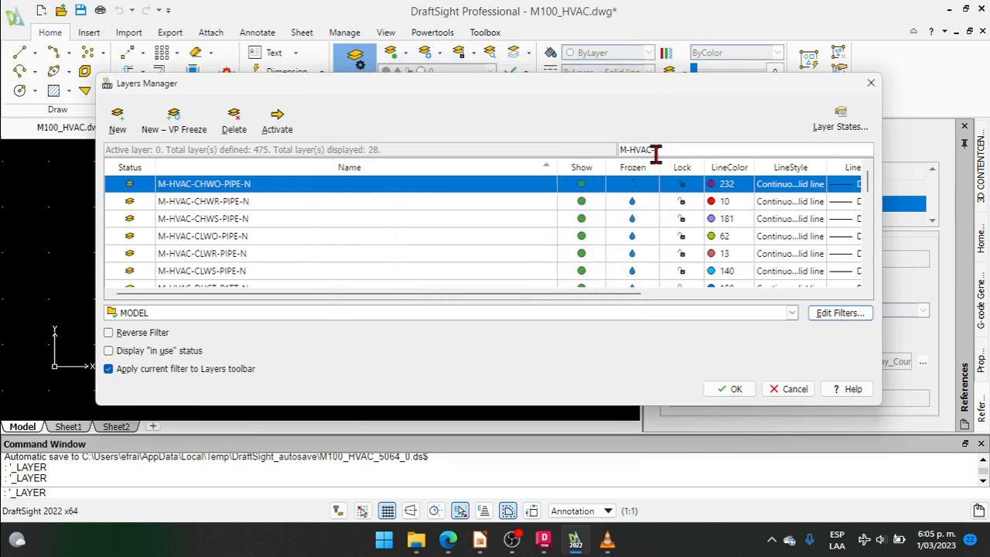
Change the layer name filter to *CHW?* to list the chilled water layers of the MODEL group
drag(657, 150, 570, 139)
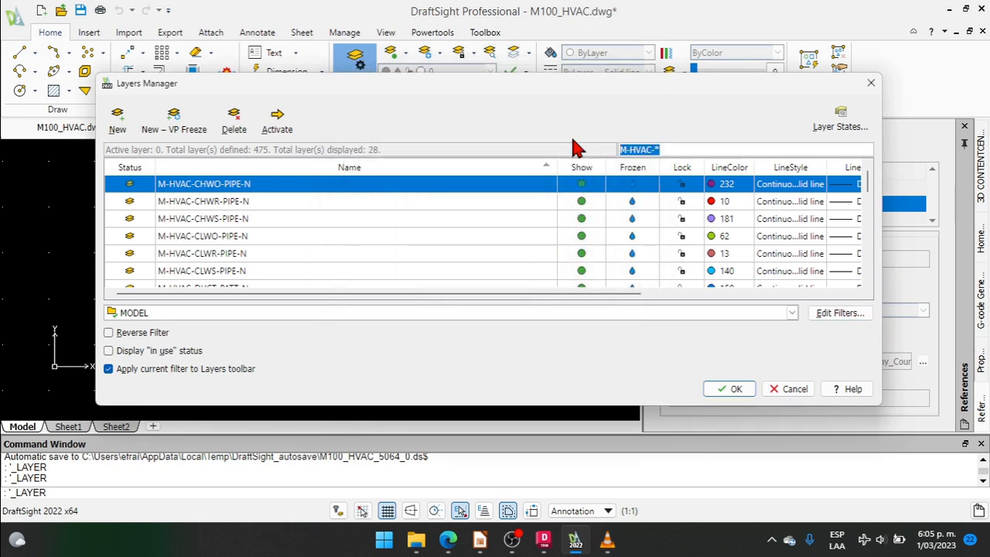
text(*CHW?)
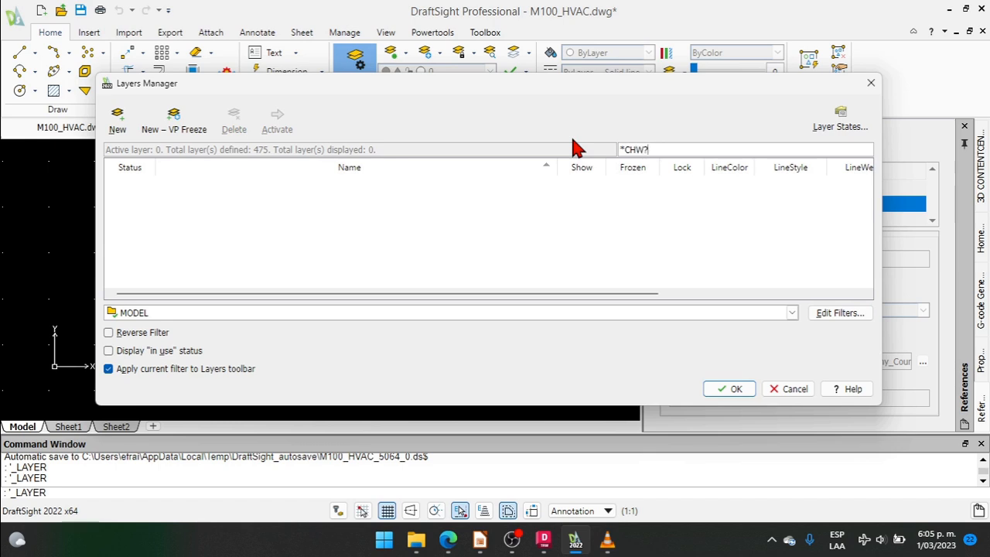
text(*)
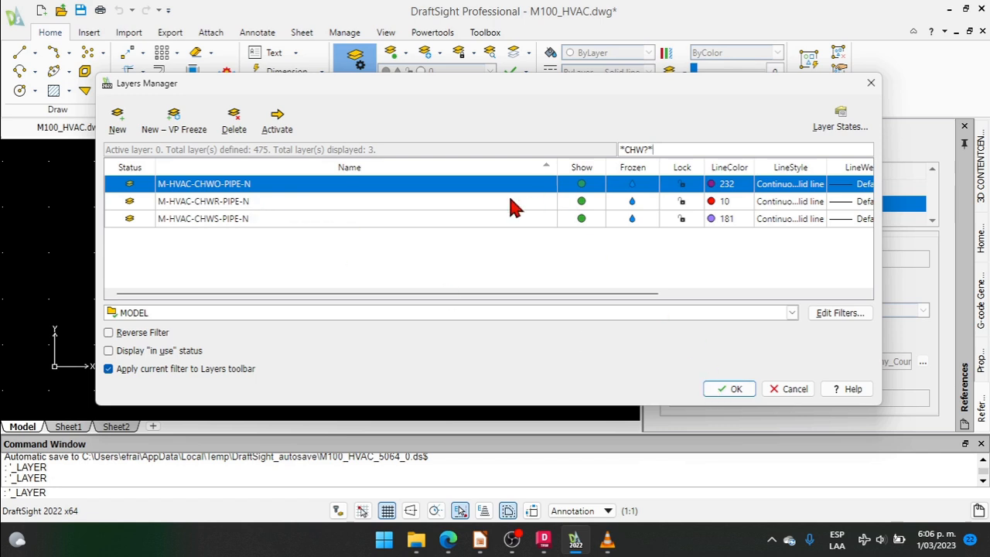
Assign M-HVAC-CHWO-PIPE-N, M-HVAC-CHWR-PIPE-N and M-HVAC-CHWS-PIPE-N to the CHILLED WATER group filter and accept the layer changes
shift+click(487, 218)
drag(482, 210, 131, 382)
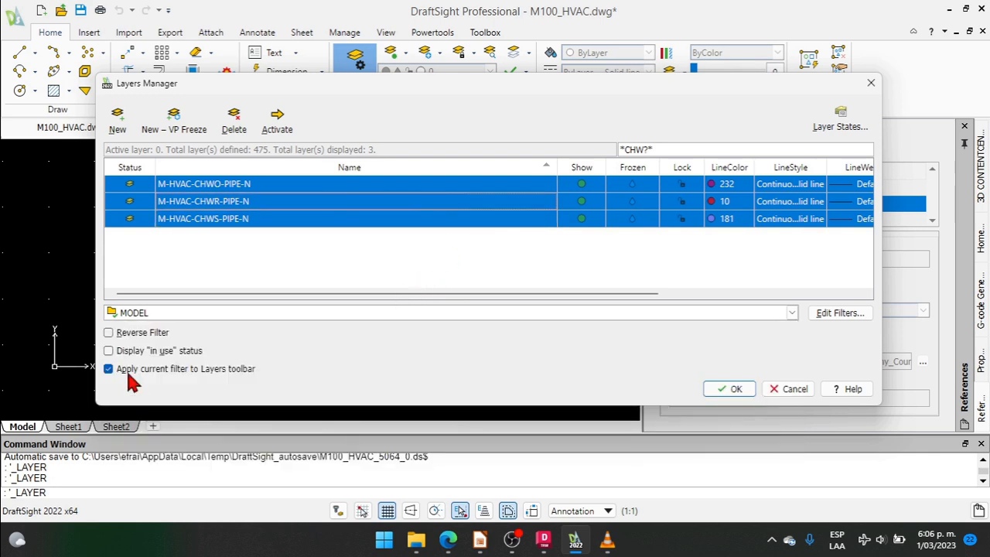
click(132, 314)
click(140, 418)
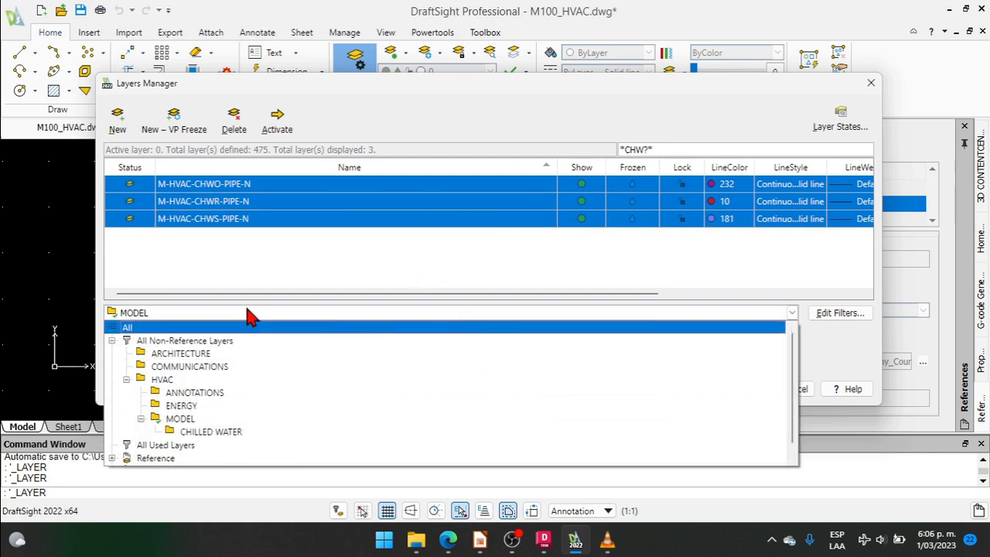
click(311, 175)
click(310, 184)
shift+click(298, 215)
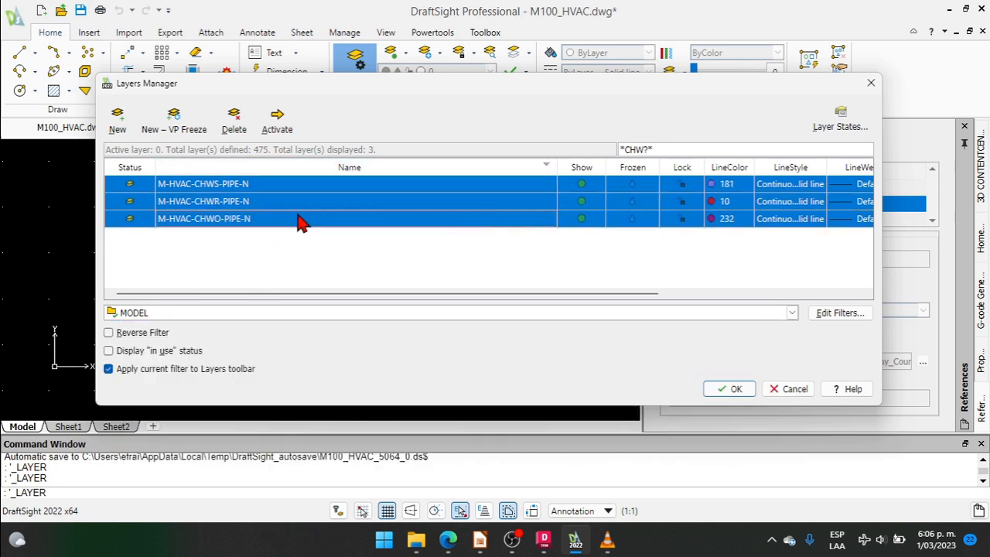
drag(305, 187, 211, 433)
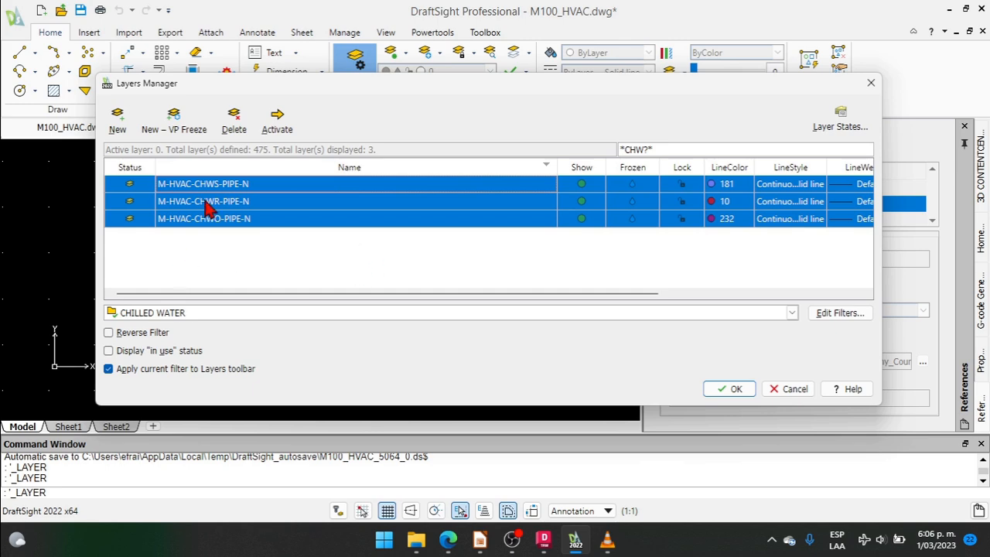
click(732, 391)
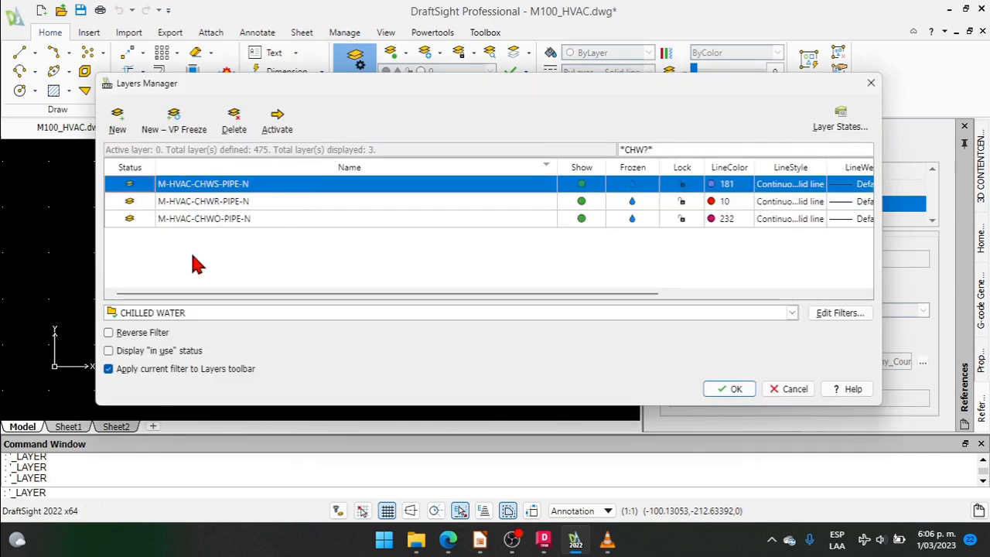
Make ANNOTATIONS the current layer filter, applied to the layers toolbar, and accept the change
click(194, 313)
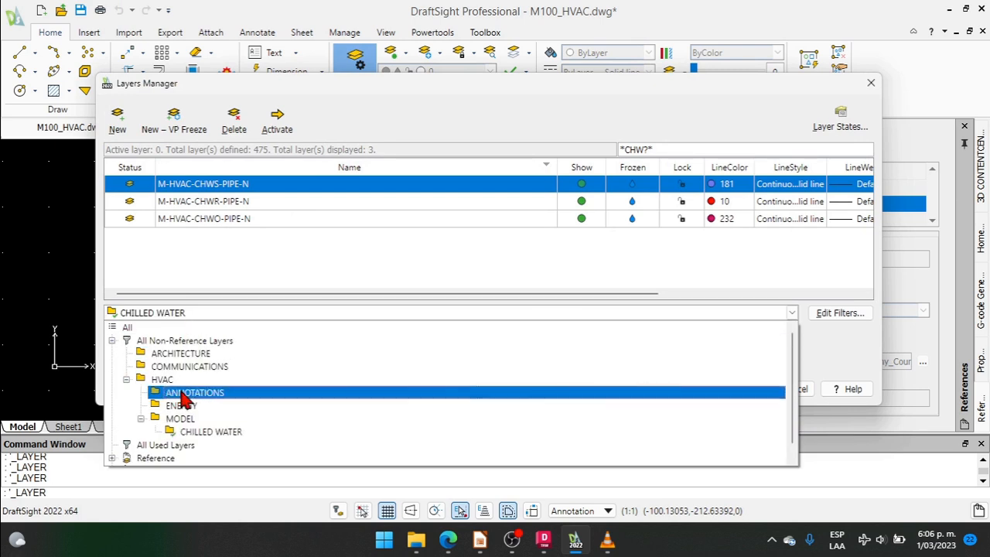
click(194, 396)
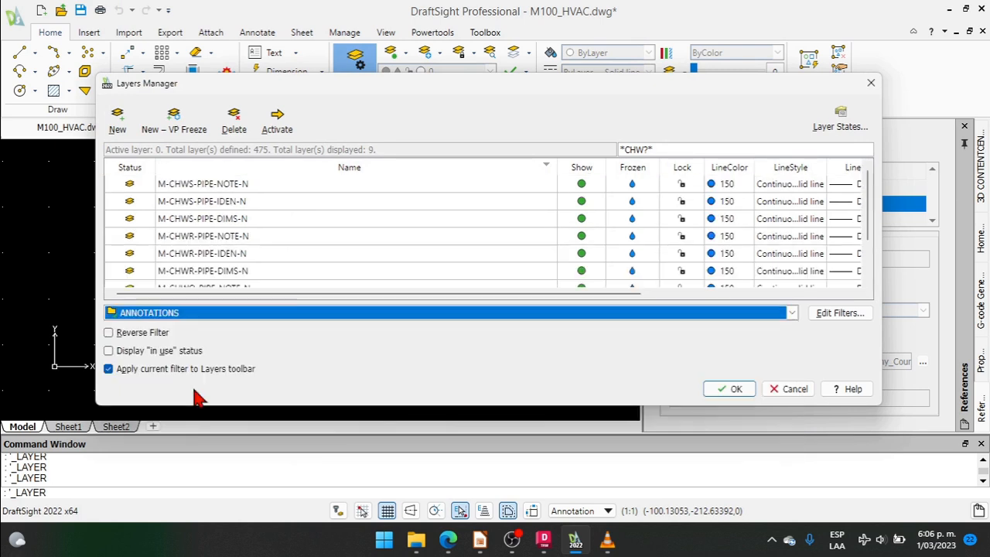
click(736, 390)
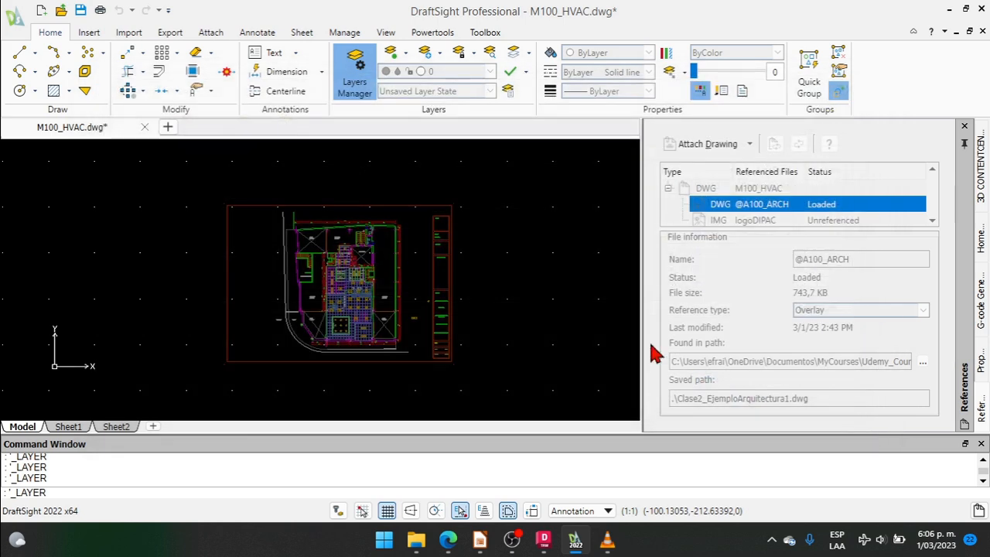
Examine which layers the active layer list offers under the ANNOTATIONS filter, then leave the list without picking one
click(448, 72)
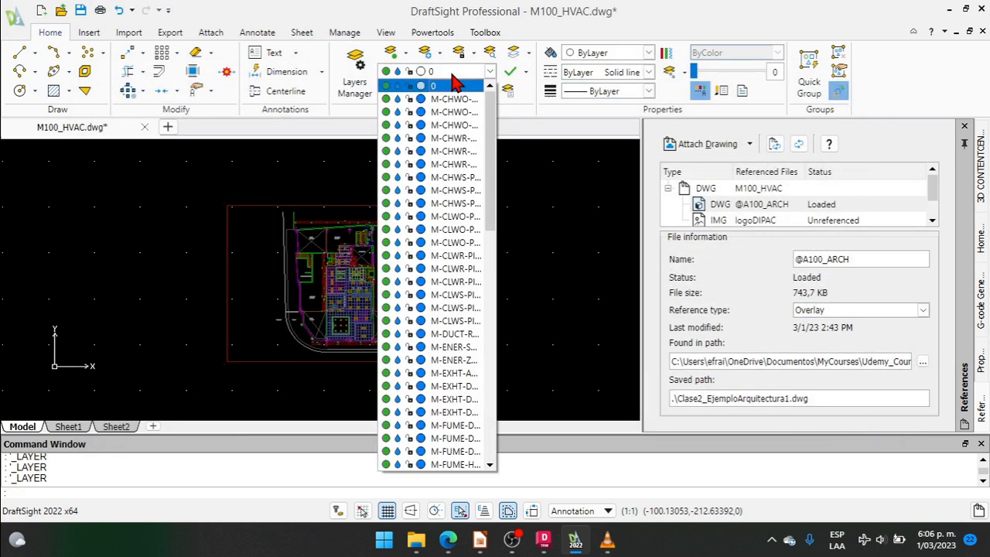
scroll(414, 199, down, 8)
scroll(414, 199, down, 7)
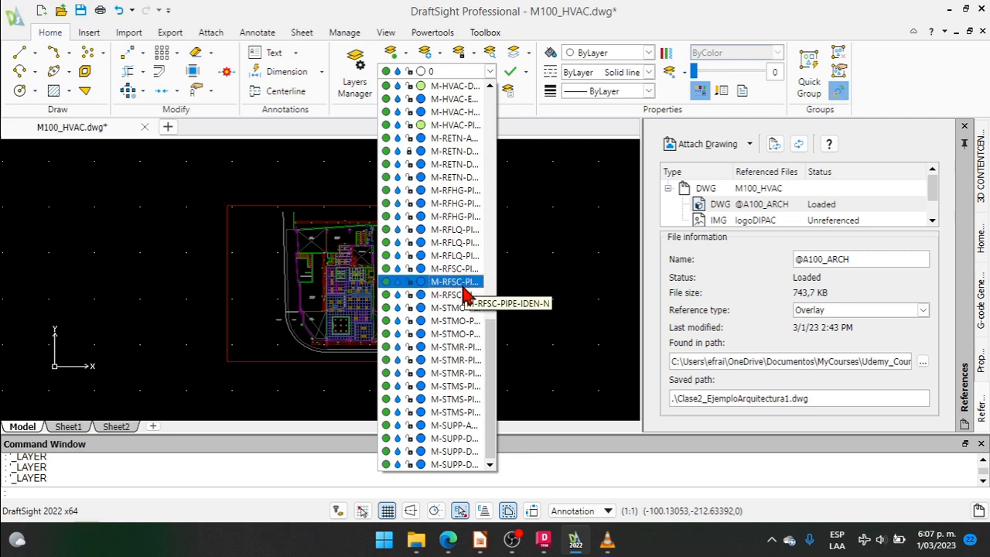
key(Escape)
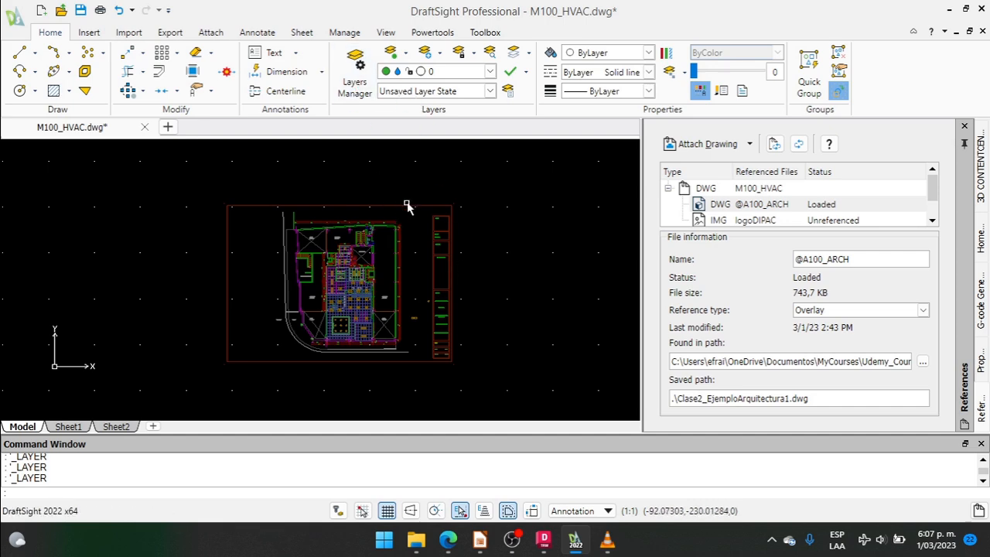
click(442, 71)
scroll(426, 232, down, 10)
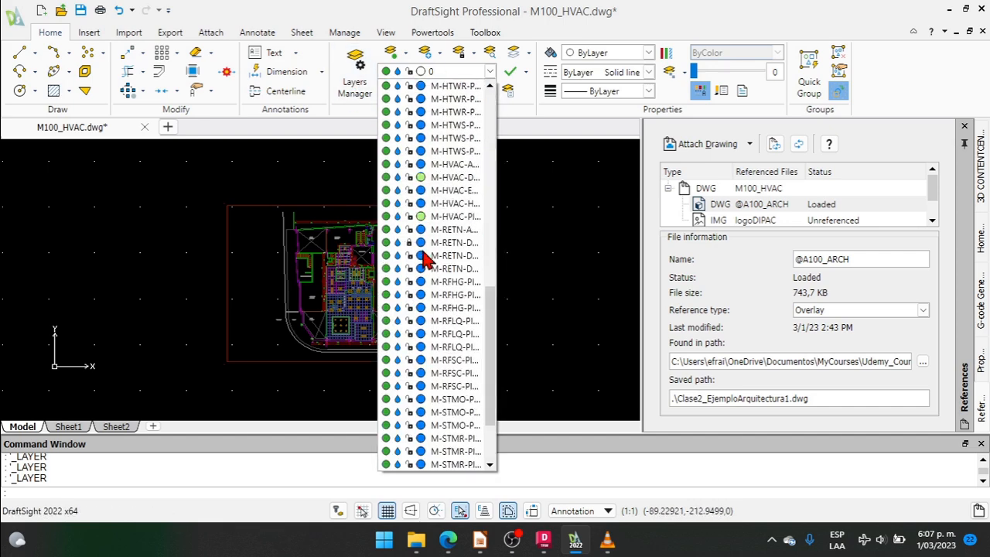
scroll(426, 259, up, 10)
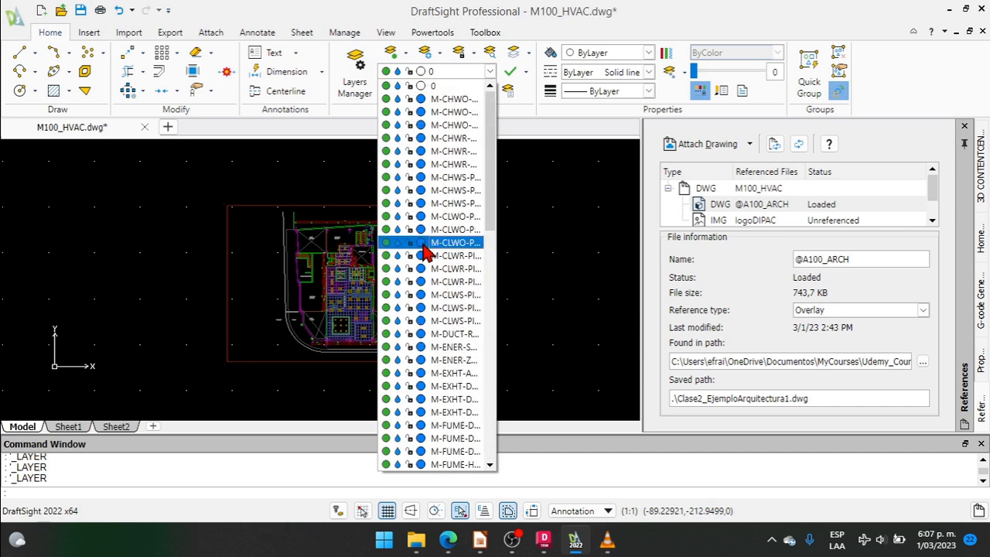
key(Escape)
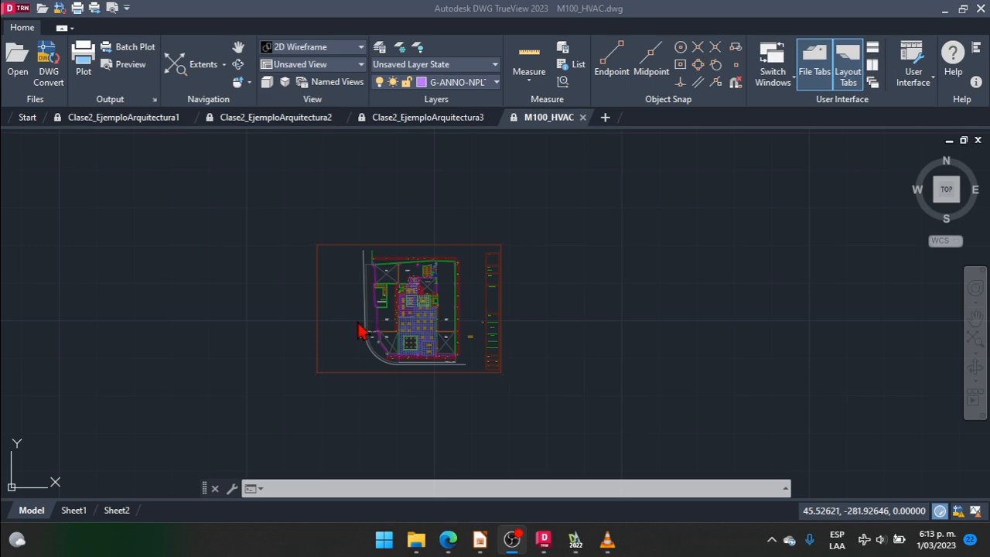
scroll(360, 331, up, 8)
scroll(359, 337, down, 6)
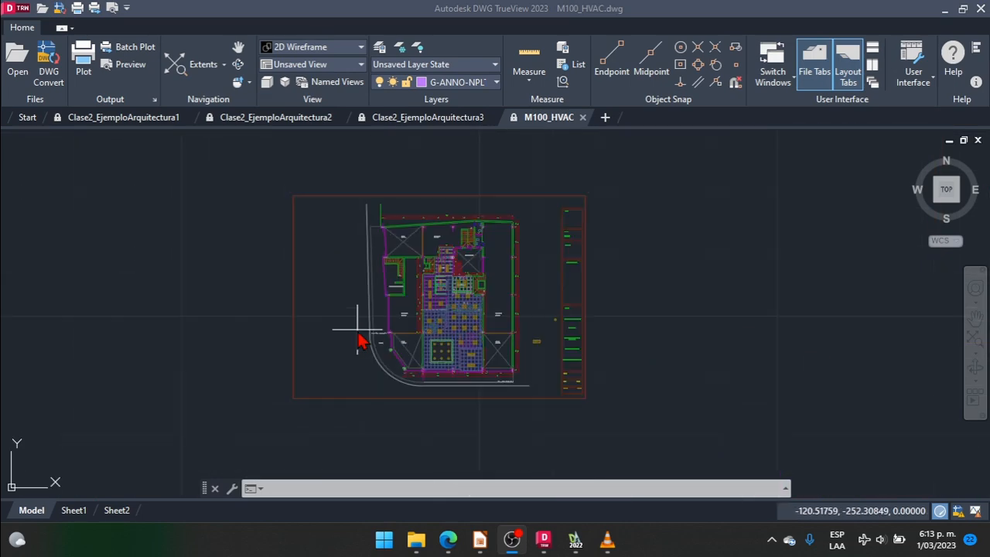
scroll(331, 281, up, 3)
scroll(331, 282, down, 3)
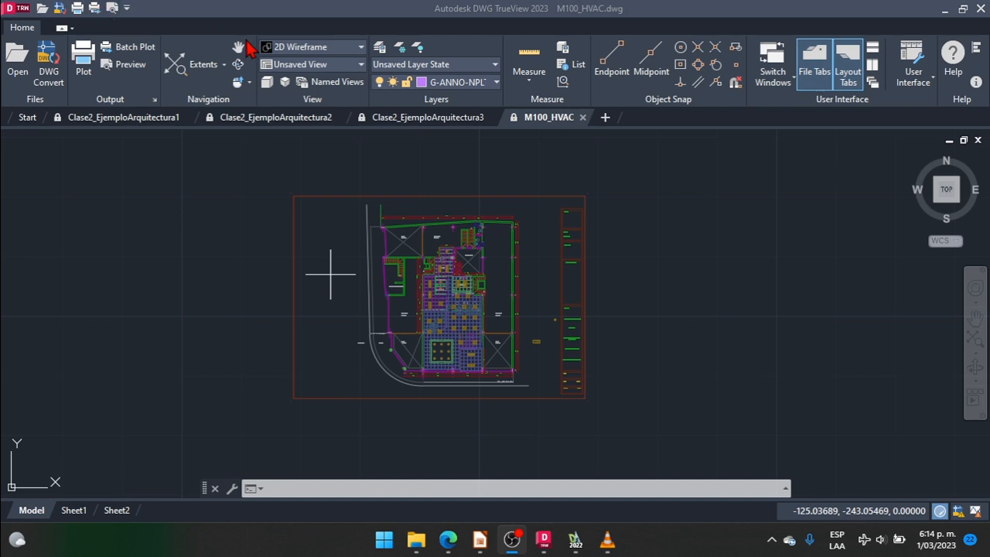
In DWG TrueView, display the layer properties of M100_HVAC and review the layers in the Architecture filter
click(381, 48)
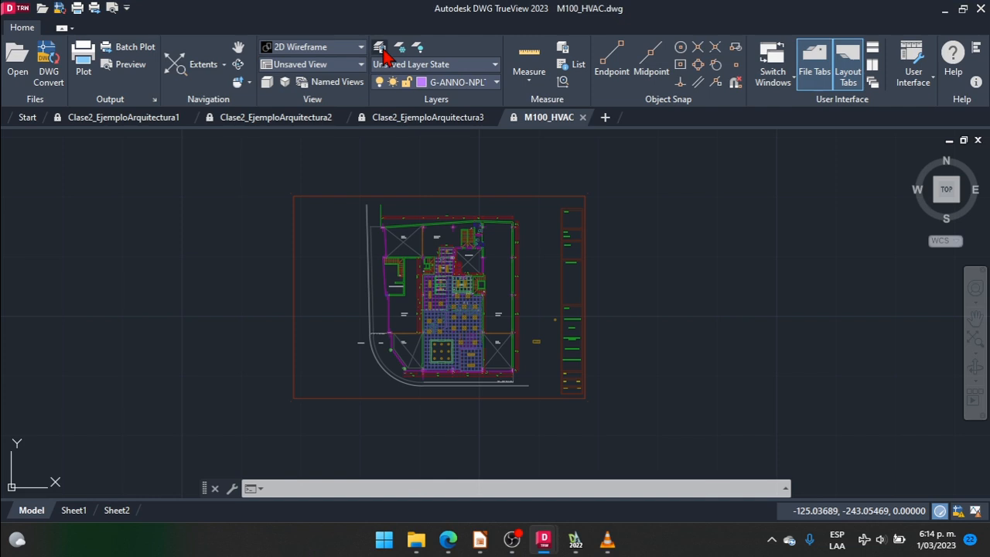
click(382, 49)
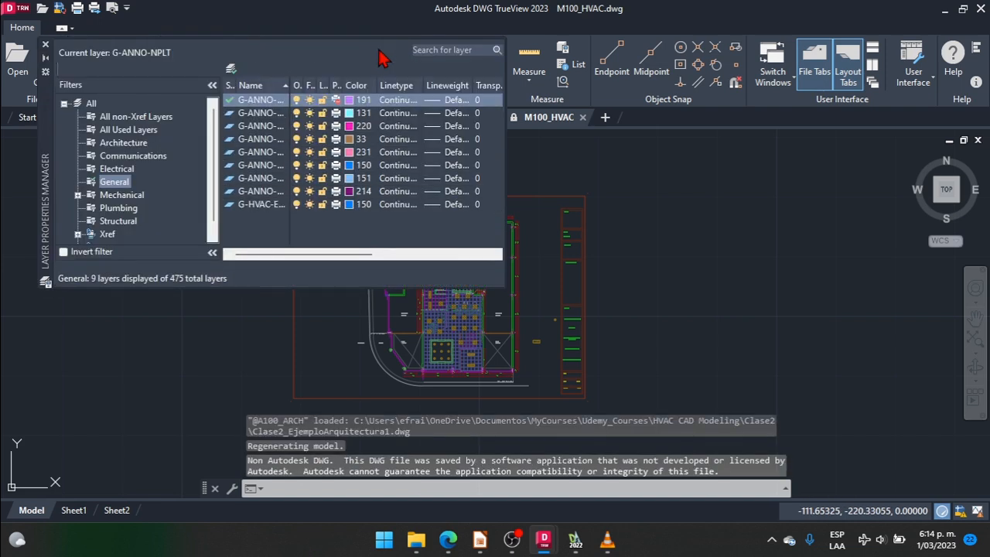
click(124, 145)
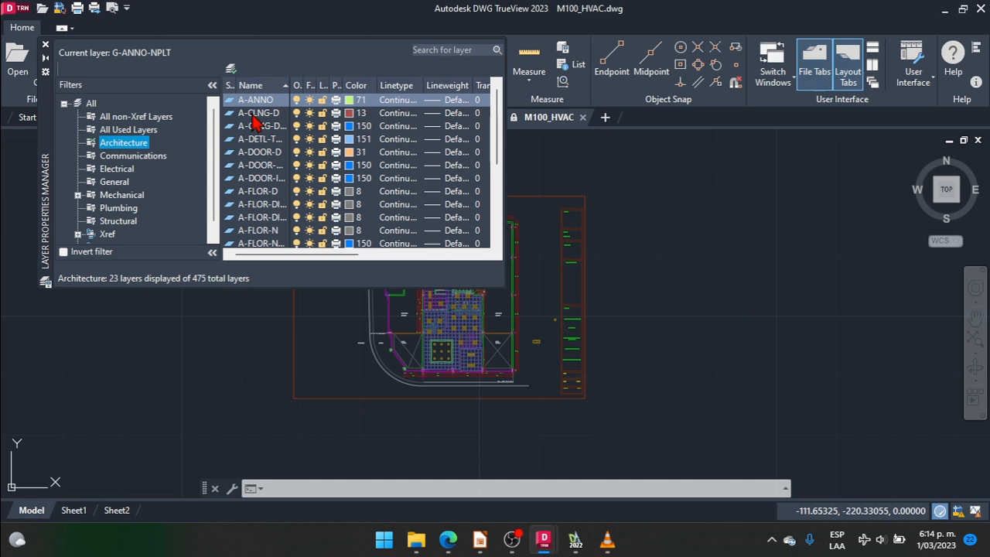
scroll(270, 140, down, 4)
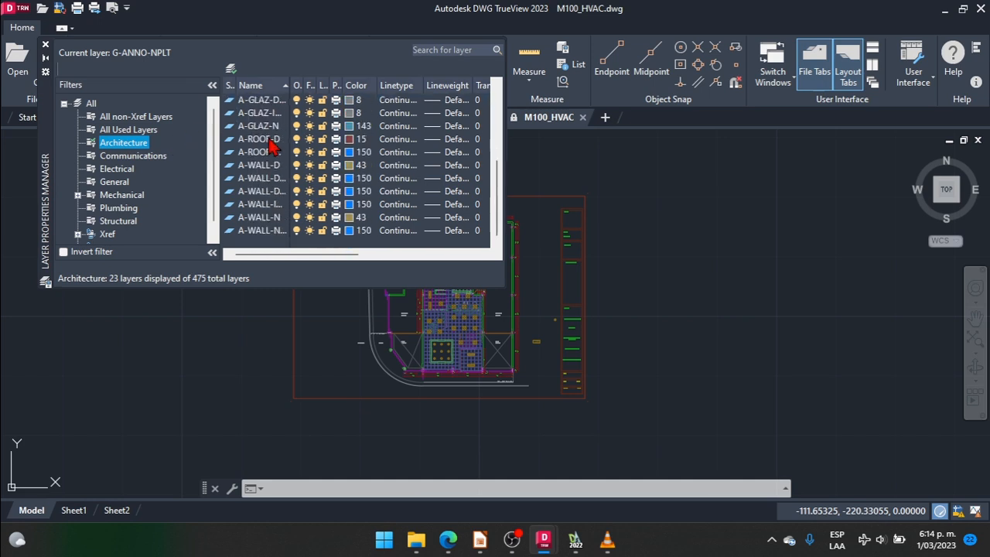
Open the properties of the Architecture layer filter and place them in full view to examine the filter definition
right_click(132, 145)
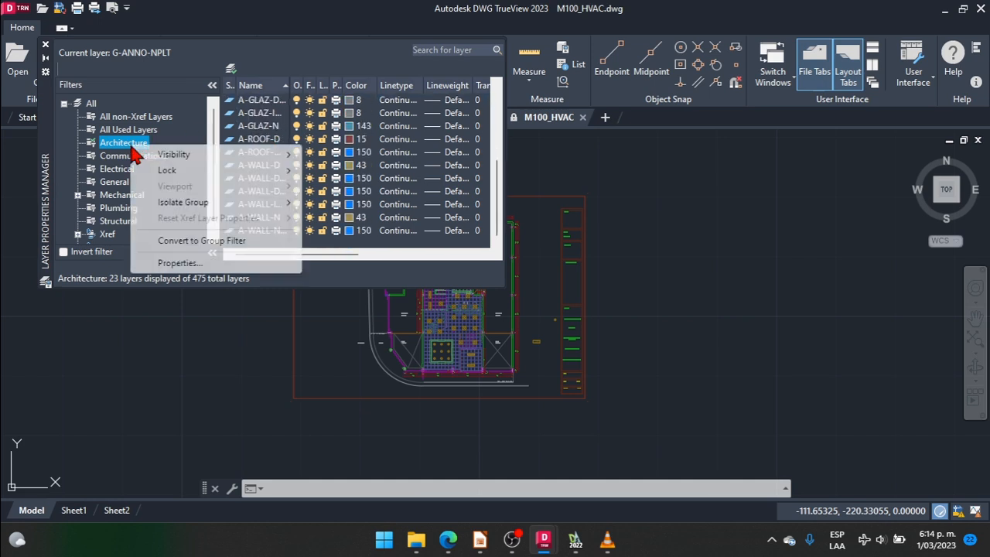
click(180, 263)
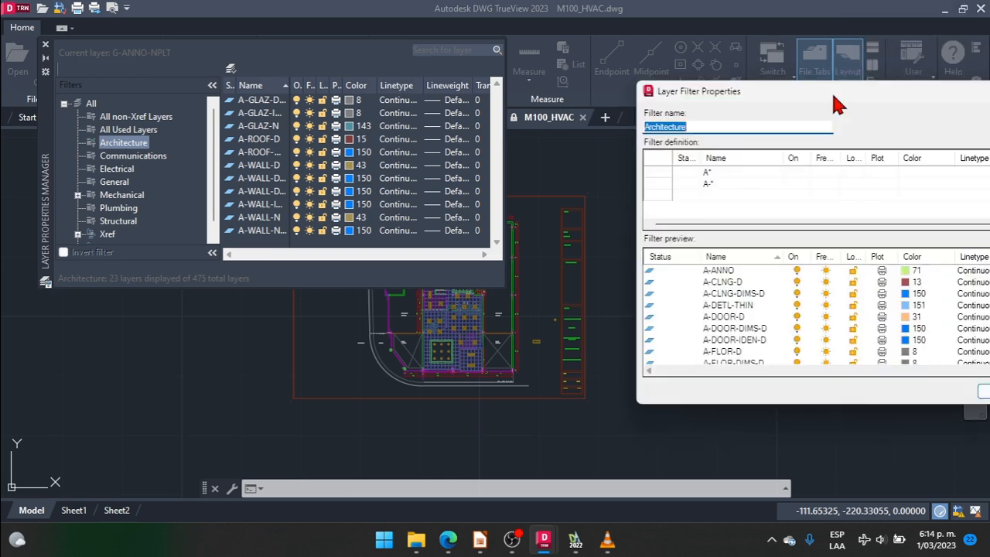
drag(862, 55, 453, 75)
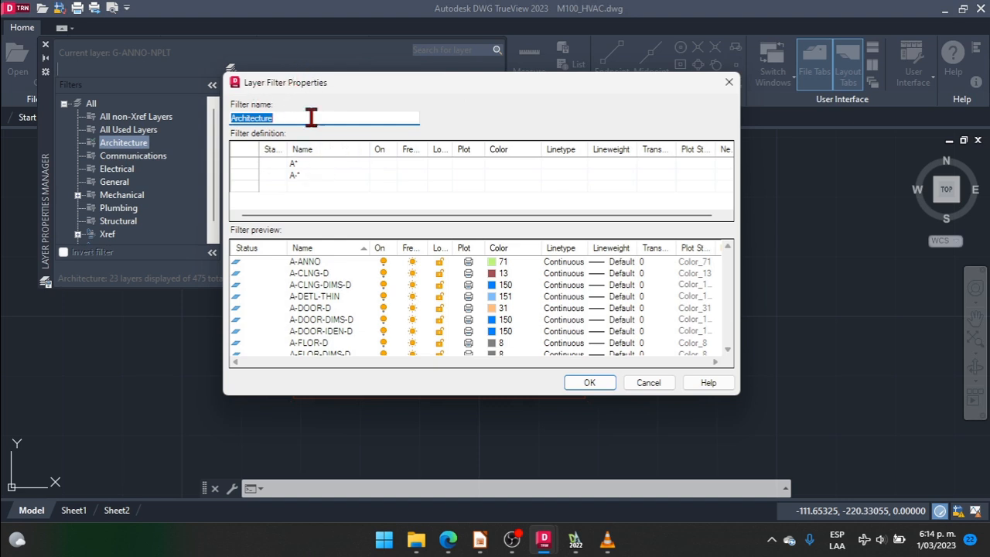
Delete the A* row from the Architecture filter definition, keep A-* as its only name criterion, and accept the filter
click(315, 164)
drag(236, 163, 258, 171)
click(270, 163)
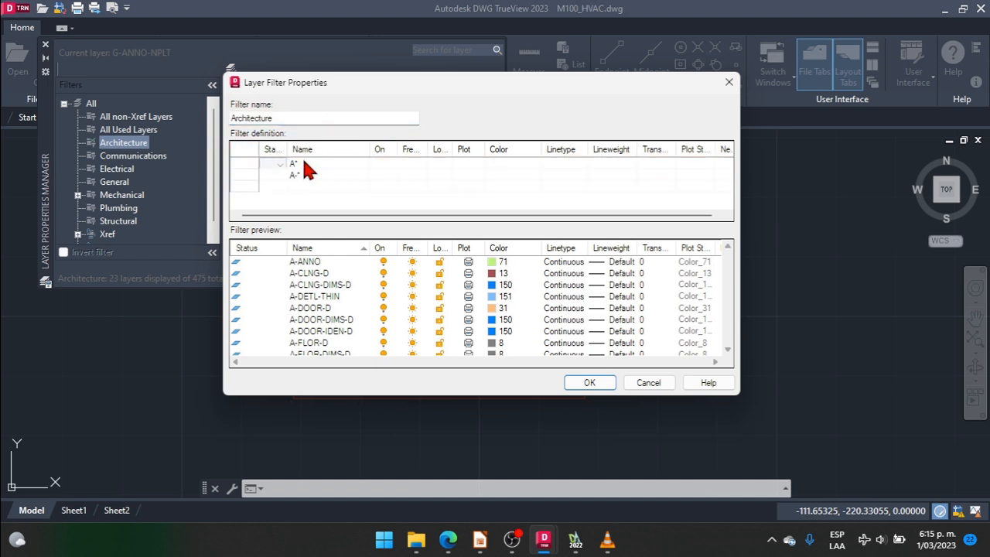
click(243, 163)
click(239, 165)
right_click(239, 165)
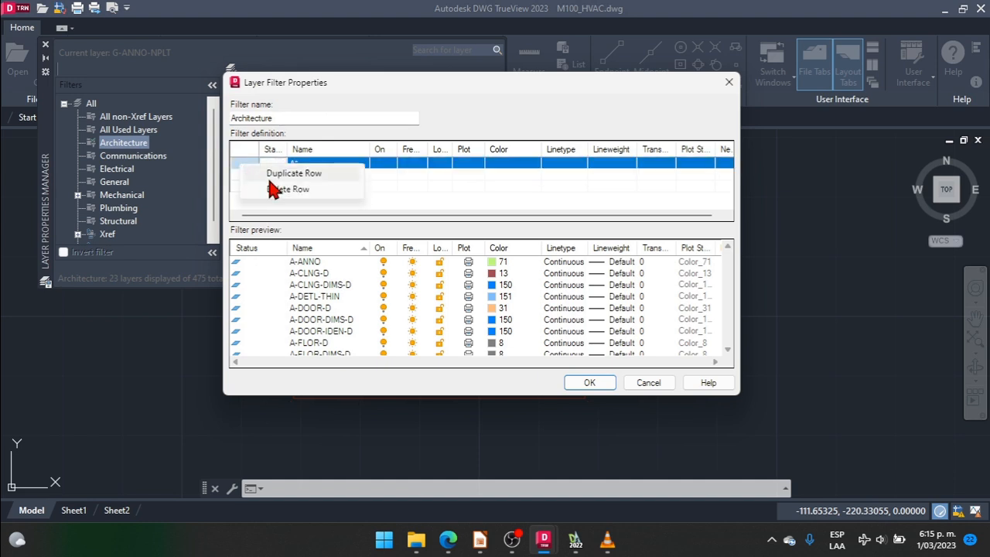
click(285, 188)
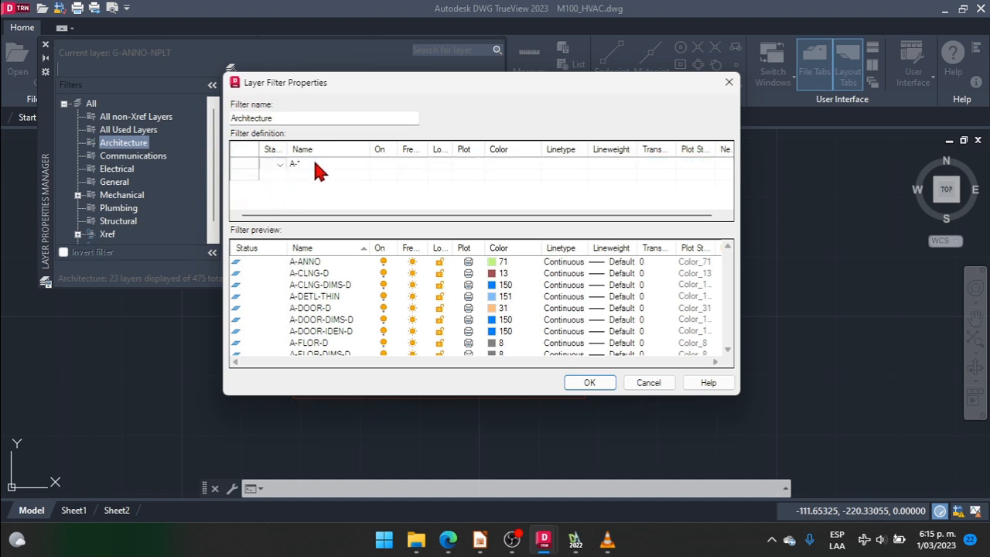
click(314, 162)
click(311, 161)
text(*)
click(587, 382)
Review the layers listed under the Architecture filter and those under the Communications filter
click(134, 142)
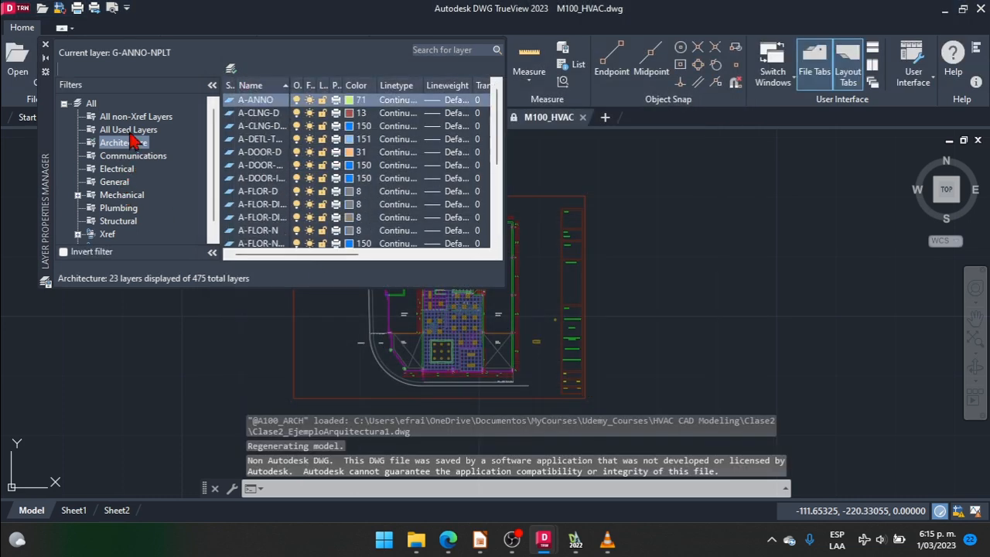
scroll(249, 147, down, 5)
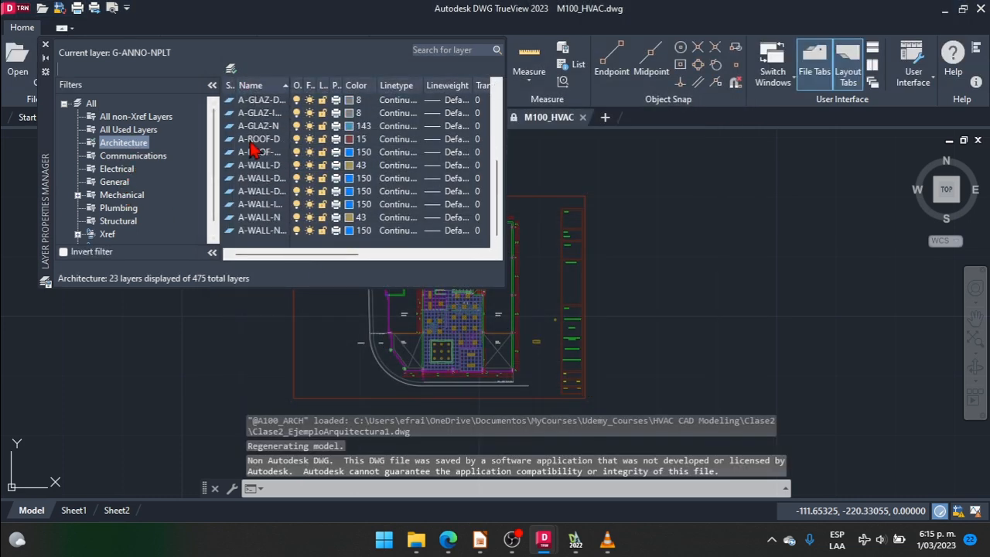
scroll(250, 147, up, 5)
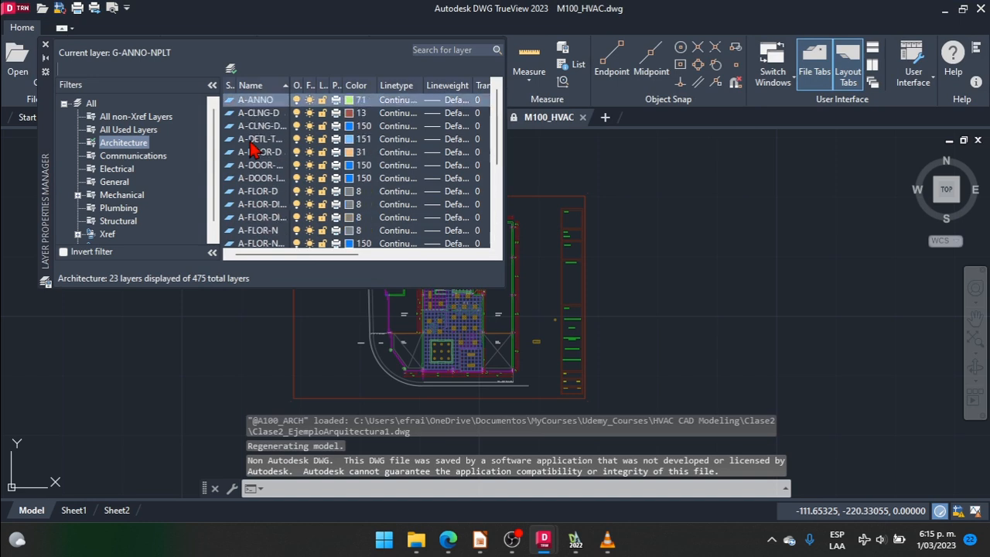
click(155, 160)
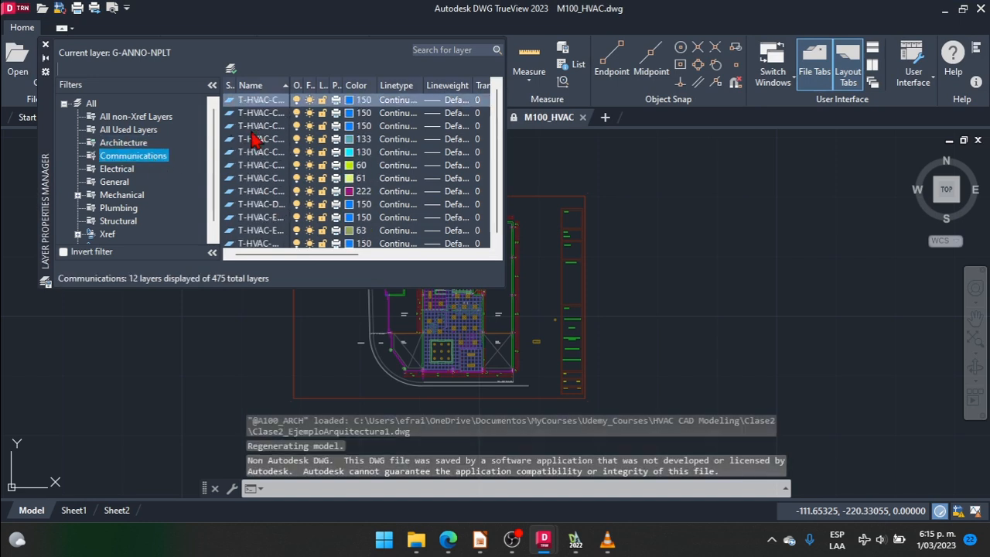
scroll(274, 126, down, 1)
Examine the name criterion in the Communications filter definition, then leave its properties without changes
right_click(156, 147)
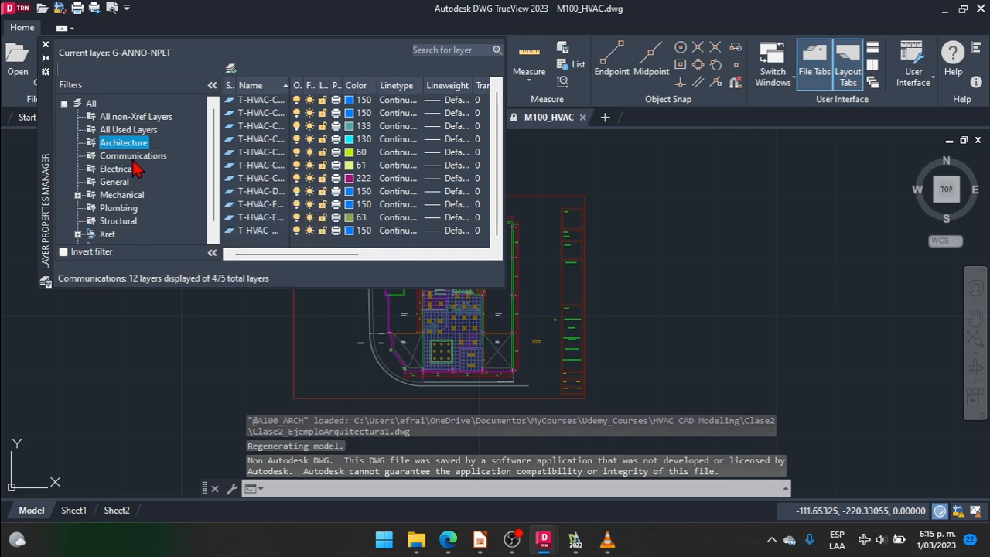
right_click(132, 159)
click(186, 276)
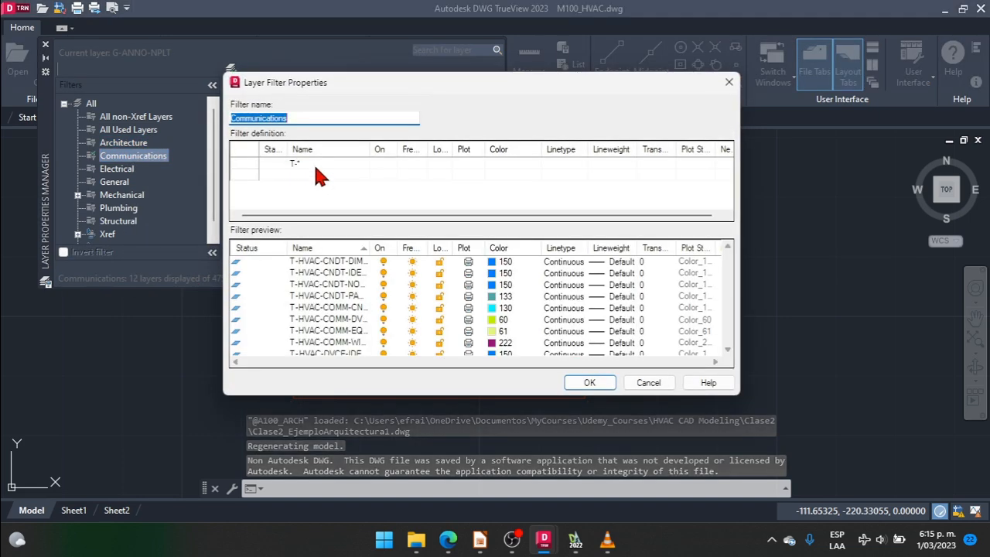
click(651, 381)
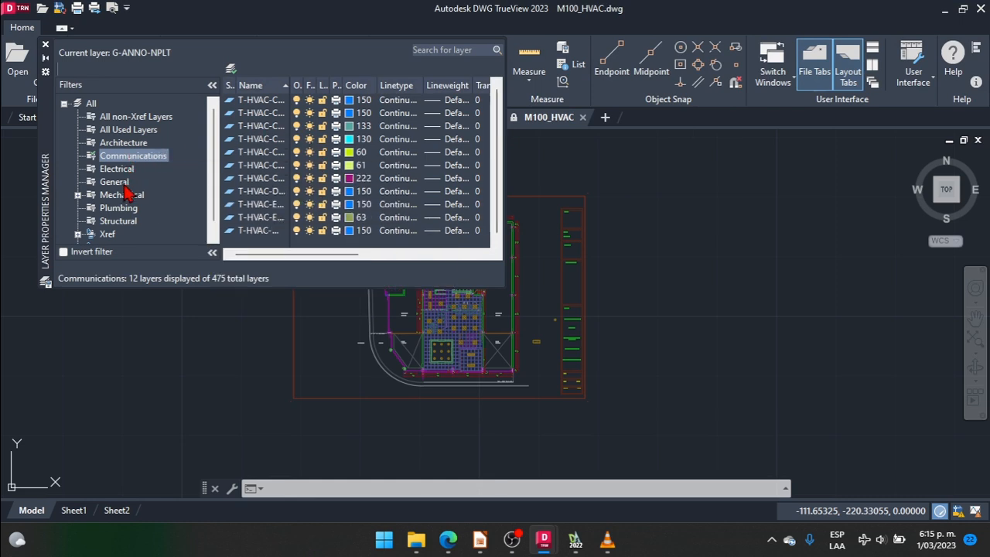
Show the filters nested under Mechanical and open the properties of its Annotations filter
click(79, 195)
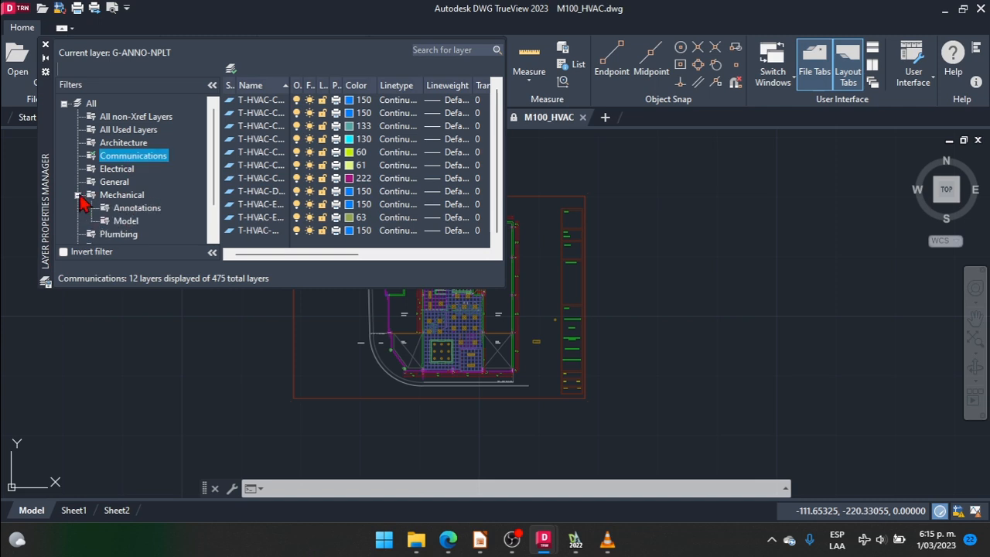
click(136, 208)
right_click(136, 208)
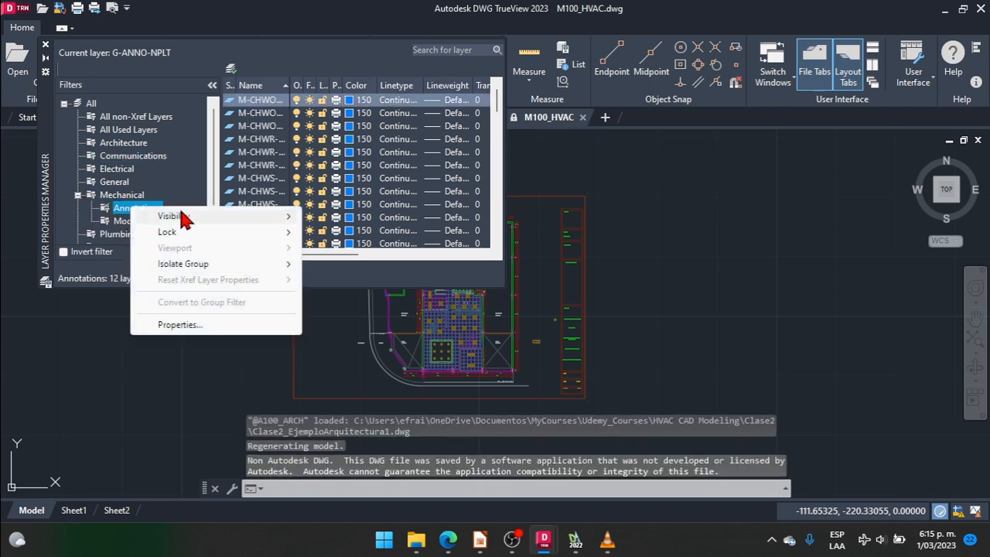
click(198, 324)
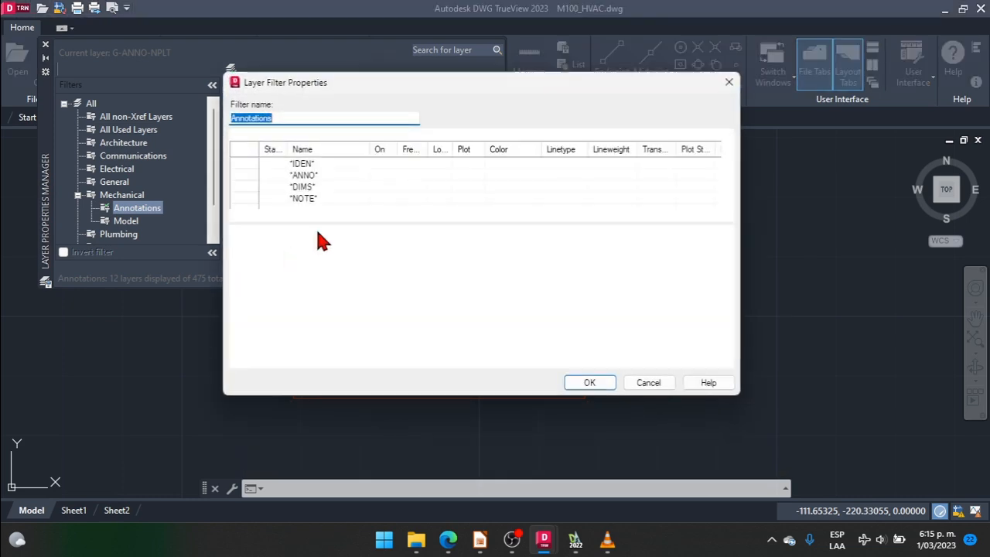
Go through the Annotations filter's name criteria *IDEN*, *ANNO*, *DIMS* and *NOTE*, accept the definition, and close the layer properties
click(321, 165)
click(327, 175)
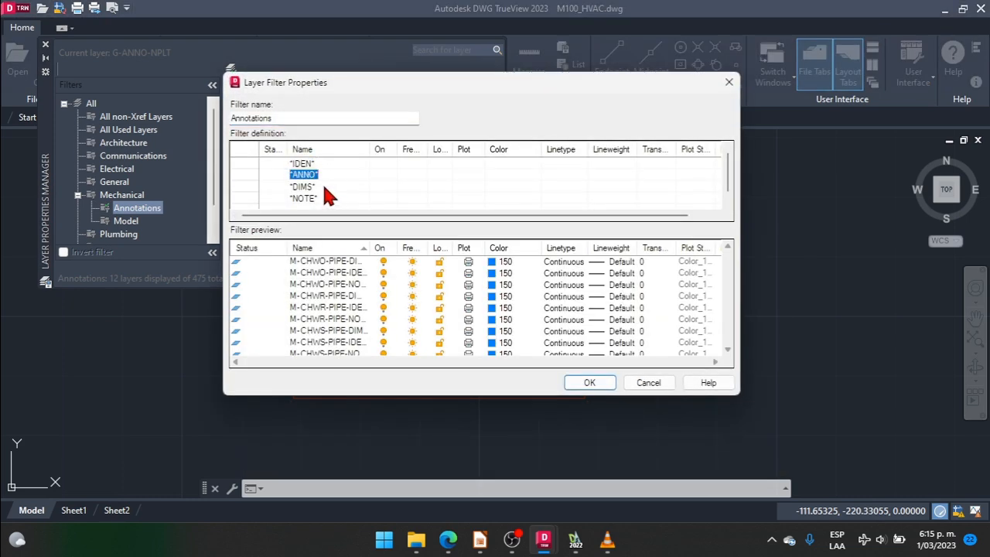
click(328, 198)
click(328, 163)
key(Down)
key(Down)
key(Down)
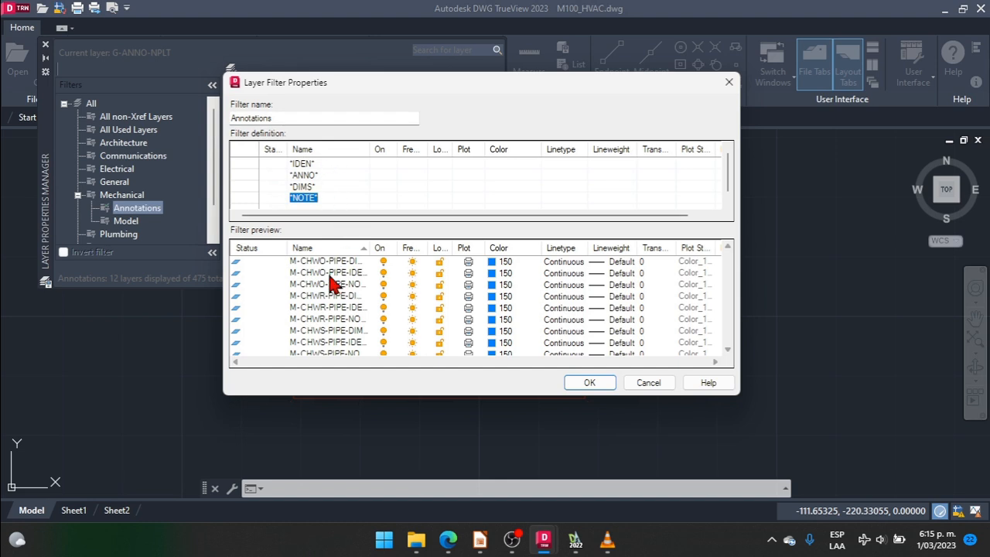
click(587, 385)
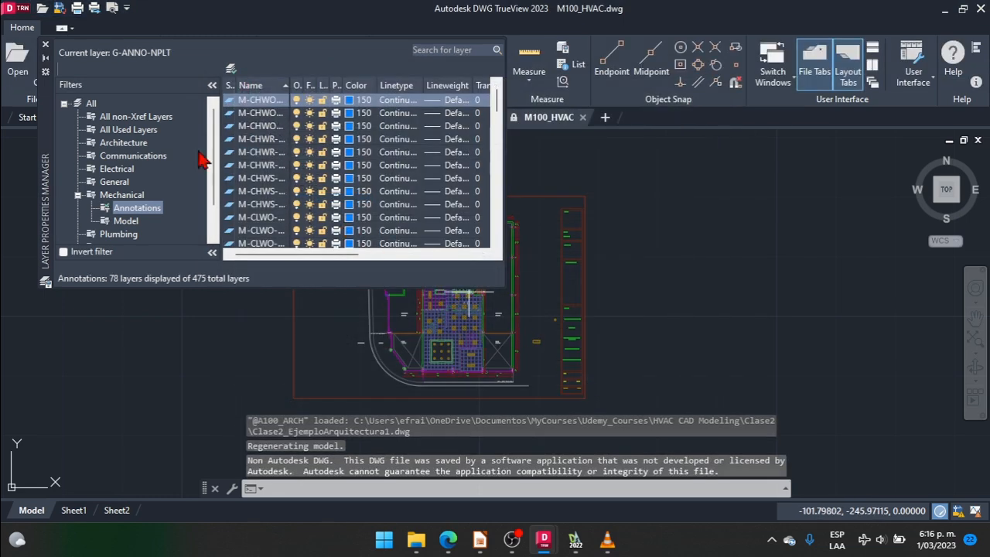
click(45, 44)
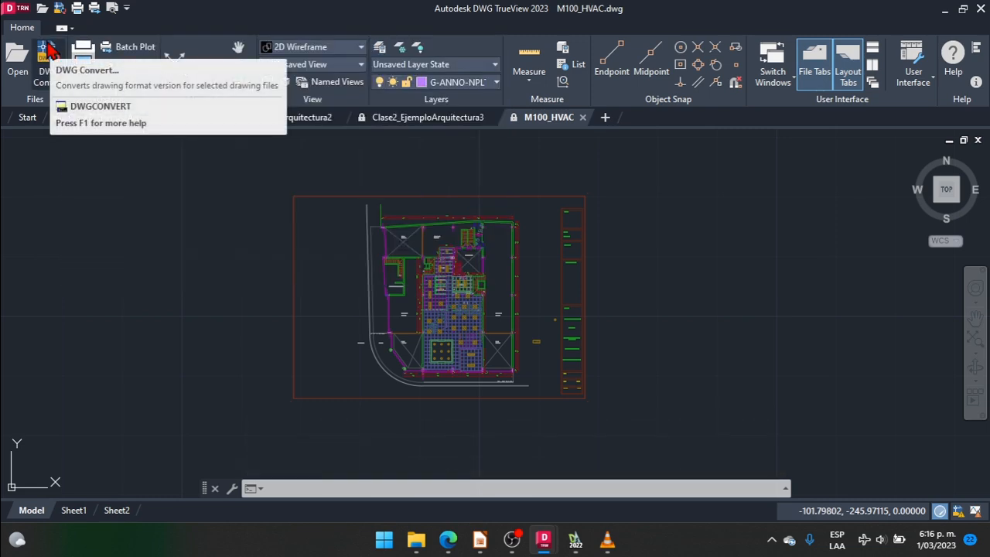